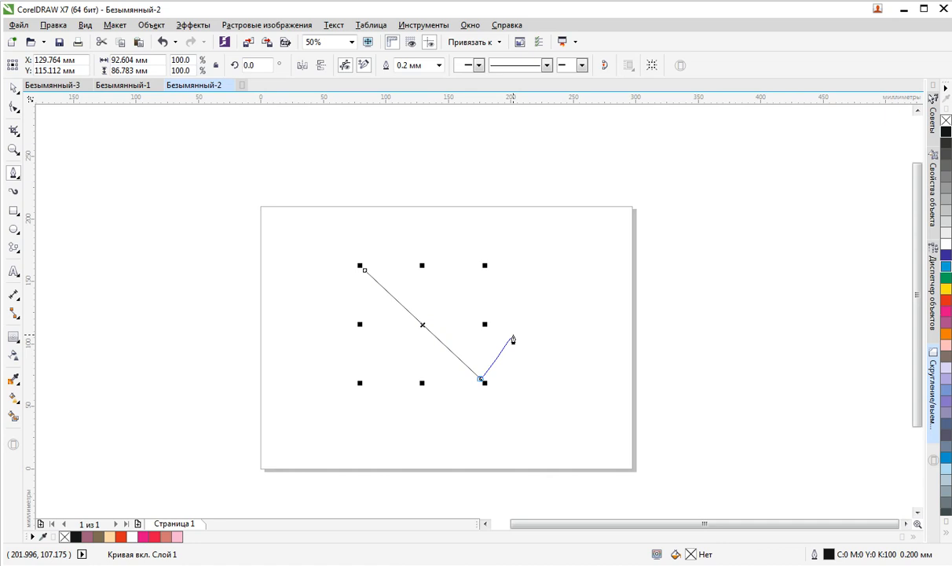
# Complete the Pen outline as a closed, narrow four-node check-mark shape, ending back at the upper starting node
pyautogui.scroll(2, 513, 334)
pyautogui.click(515, 333)
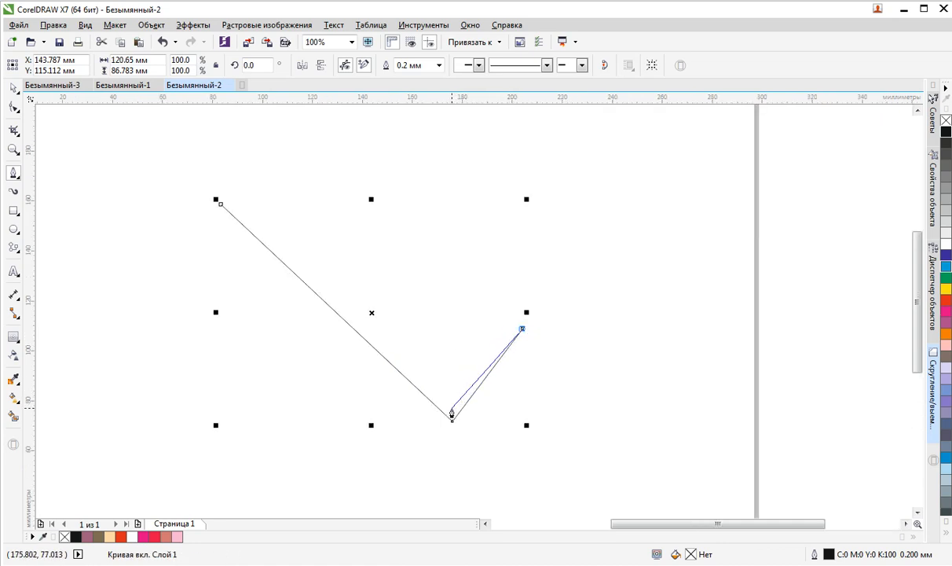
pyautogui.click(452, 407)
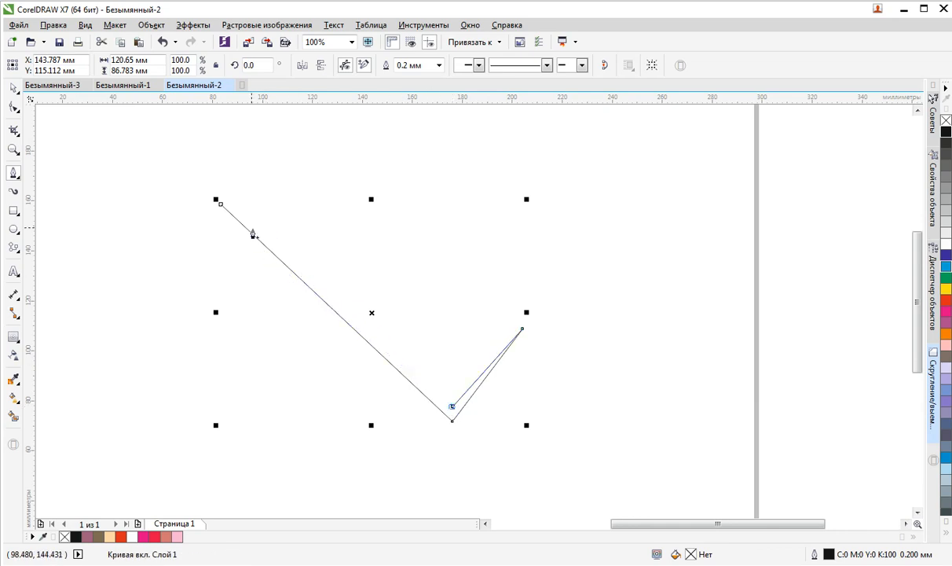
pyautogui.click(221, 205)
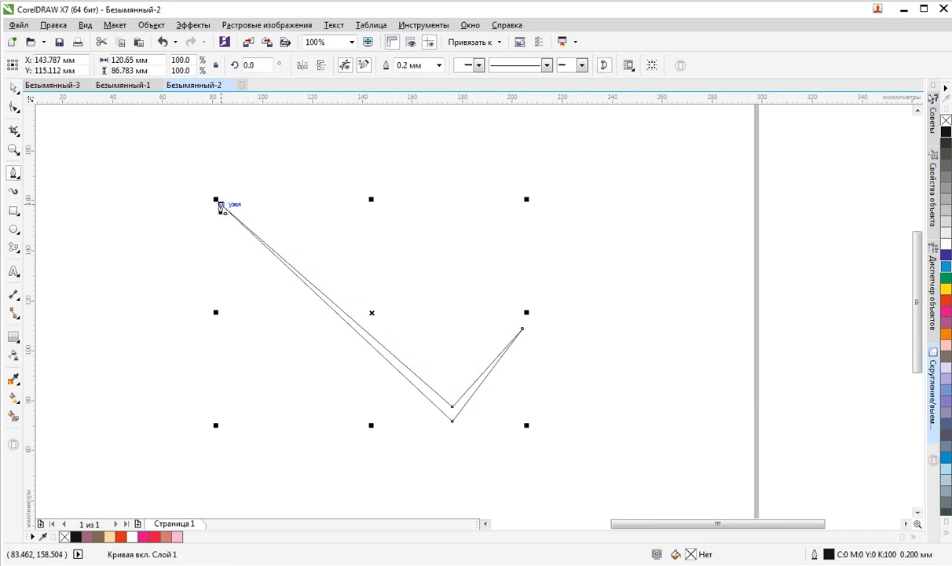
# Convert the upper edge of the long arm to a curve and shape it into a smooth S-bend
pyautogui.click(13, 108)
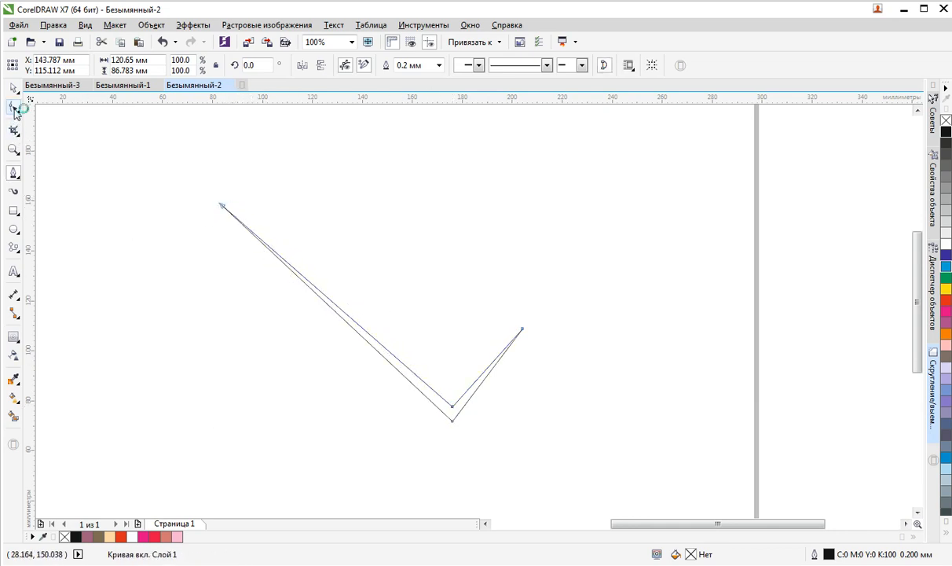
pyautogui.click(340, 309)
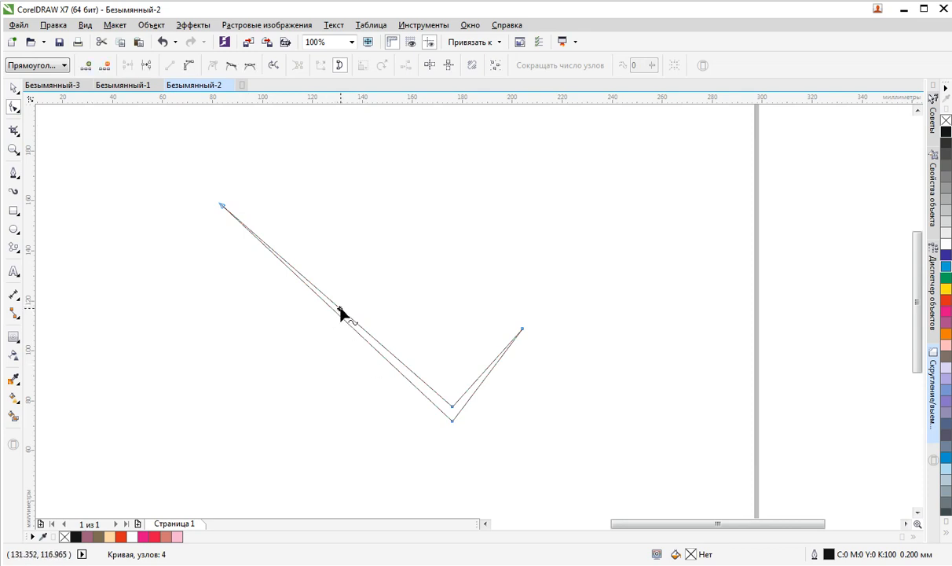
pyautogui.click(187, 65)
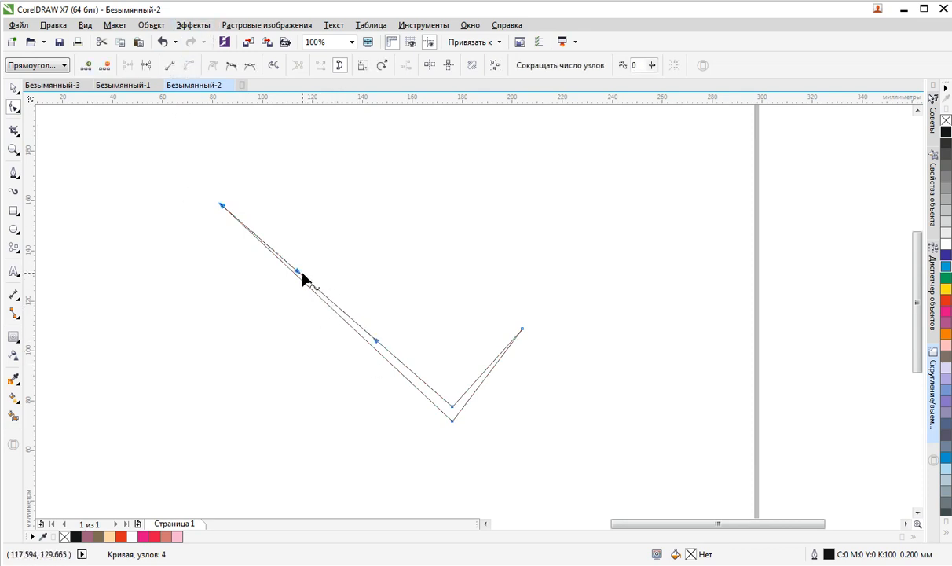
pyautogui.moveTo(297, 271); pyautogui.dragTo(155, 311)
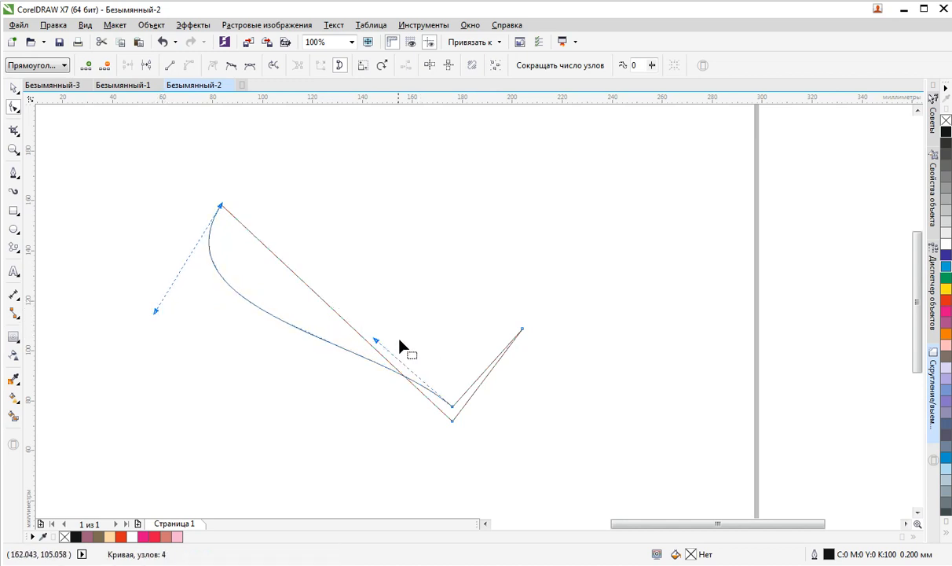
pyautogui.moveTo(376, 339); pyautogui.dragTo(406, 289)
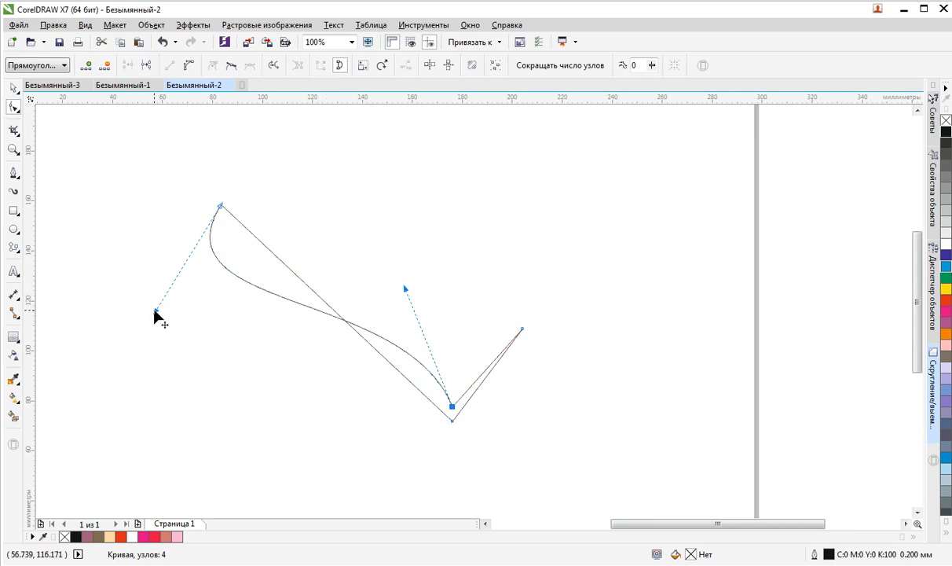
pyautogui.moveTo(154, 312); pyautogui.dragTo(166, 333)
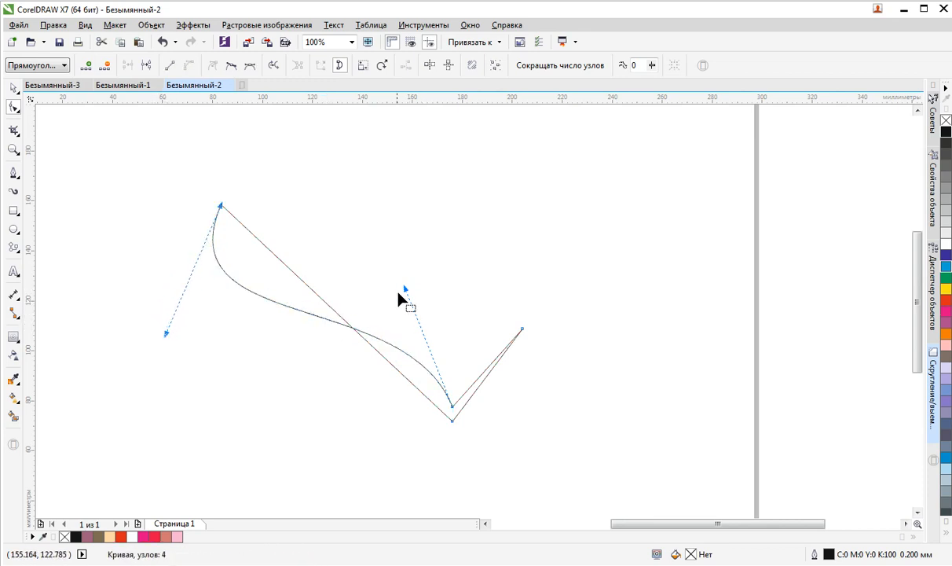
pyautogui.moveTo(405, 289); pyautogui.dragTo(421, 283)
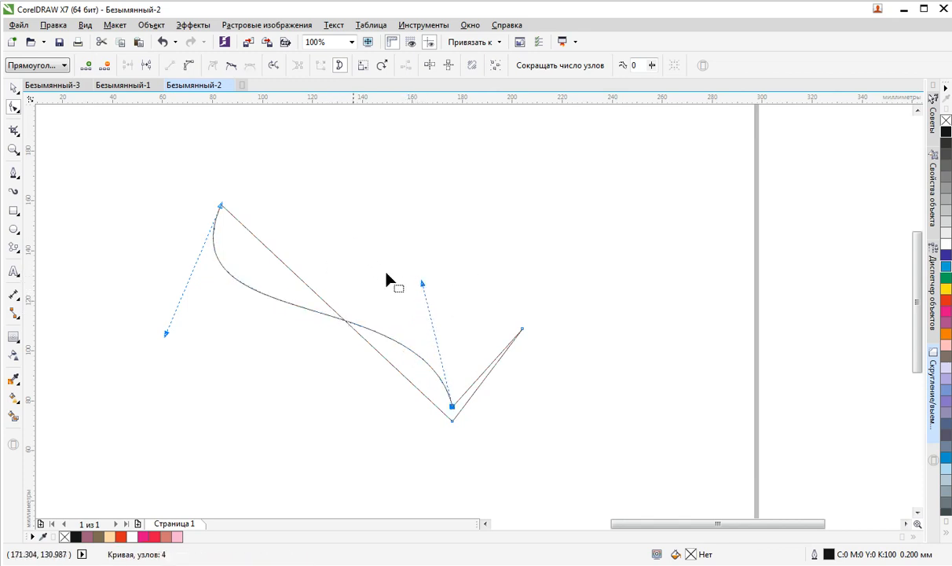
# Convert the lower edge of the long arm to a curve and bend it to follow the upper S-curve
pyautogui.click(334, 311)
pyautogui.click(193, 69)
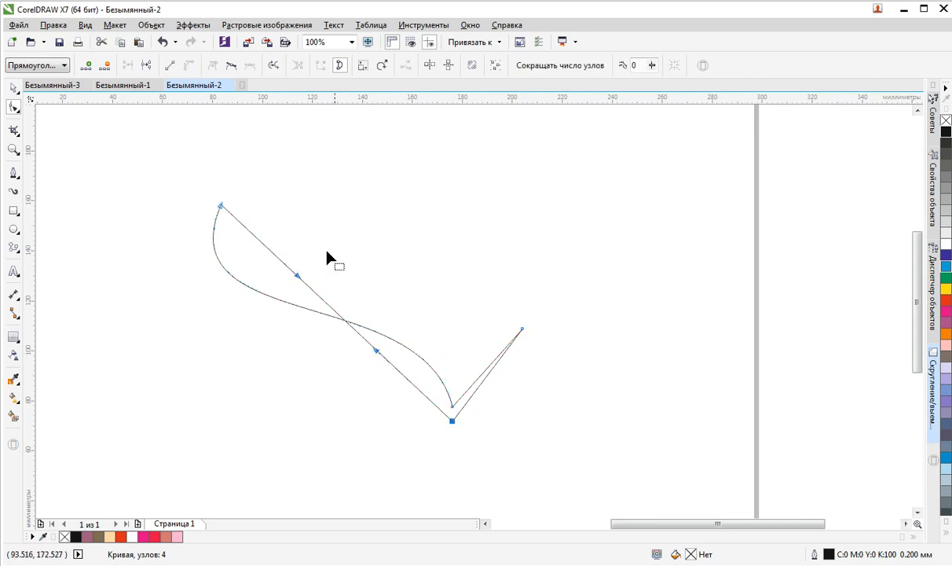
pyautogui.moveTo(299, 276); pyautogui.dragTo(163, 324)
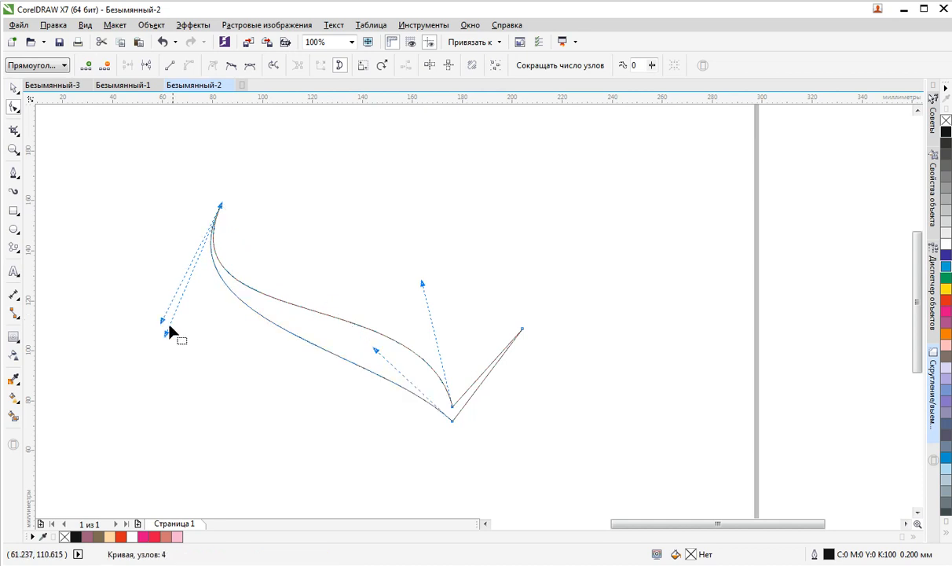
pyautogui.moveTo(375, 351); pyautogui.dragTo(374, 311)
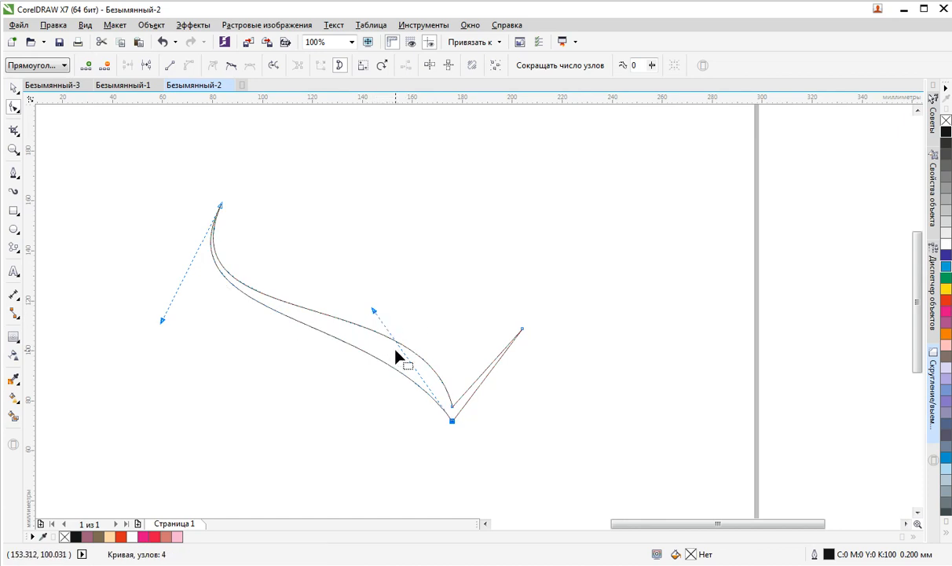
# Refine the curve handles of both long edges so they form a slim band tapering towards the upper tip
pyautogui.click(452, 406)
pyautogui.moveTo(422, 282); pyautogui.dragTo(407, 290)
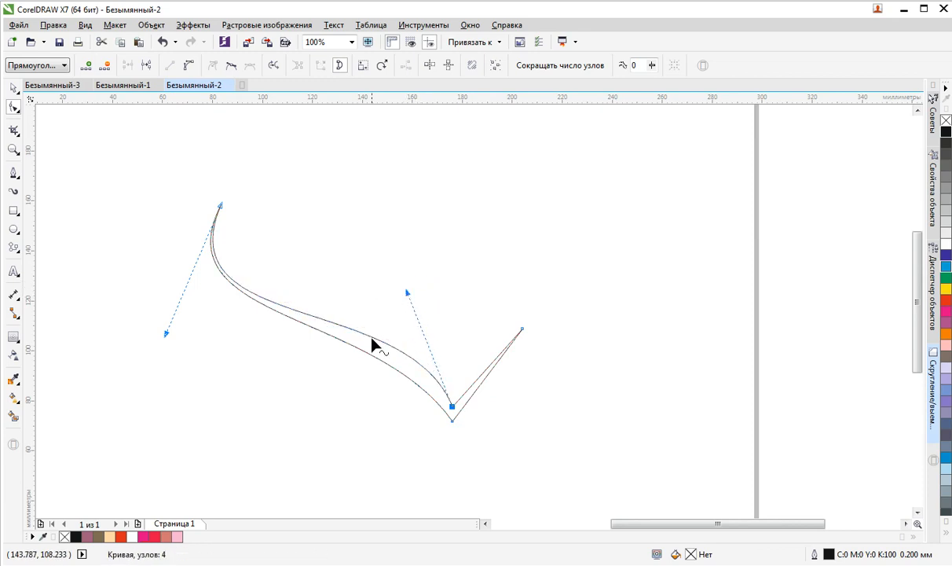
pyautogui.click(453, 423)
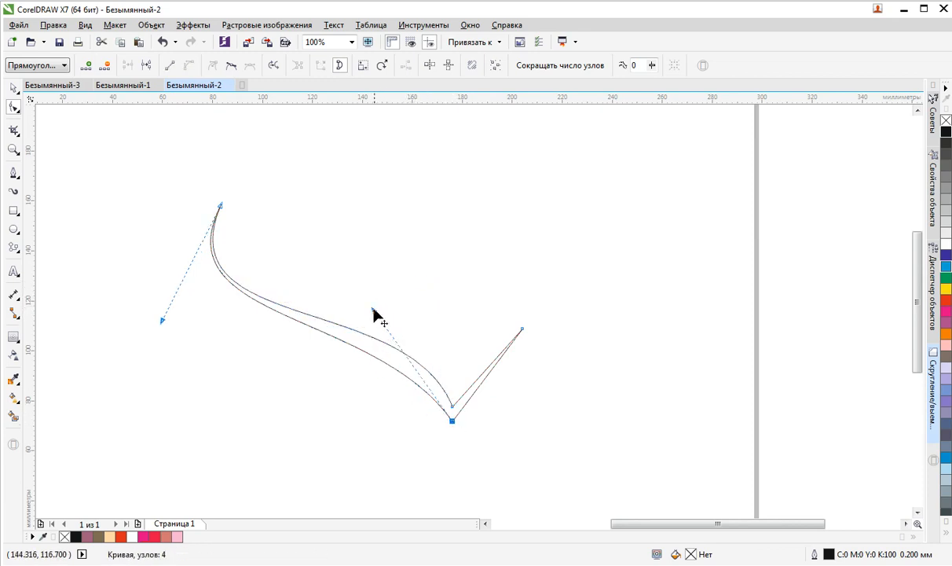
pyautogui.moveTo(373, 308); pyautogui.dragTo(415, 316)
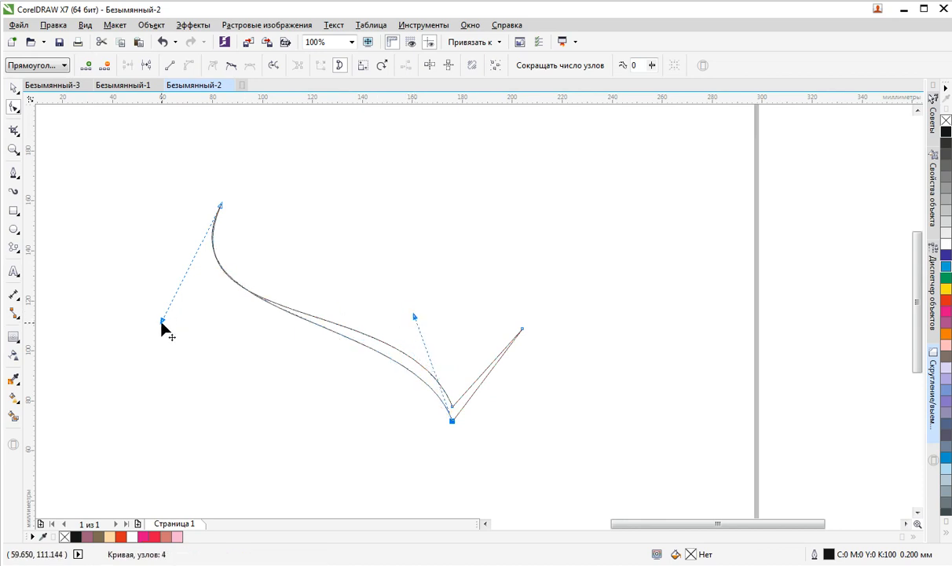
pyautogui.moveTo(162, 321)
pyautogui.mouseDown()
pyautogui.moveTo(181, 318)
pyautogui.moveTo(148, 327)
pyautogui.moveTo(157, 340)
pyautogui.mouseUp()
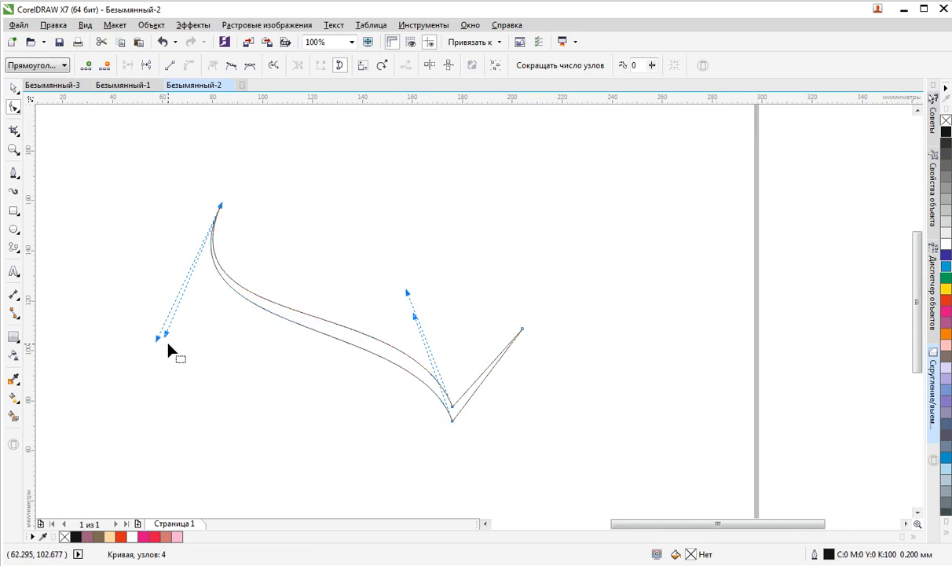
pyautogui.moveTo(165, 334); pyautogui.dragTo(167, 339)
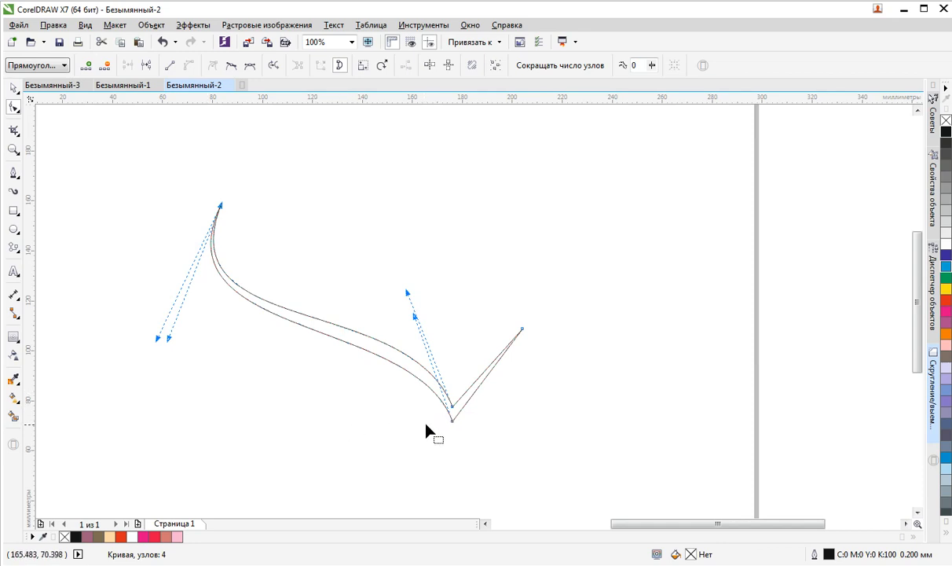
# Move the long arm's upper tip node about 14 mm inward, towards the short arm, to shorten the swoosh
pyautogui.scroll(-1, 404, 406)
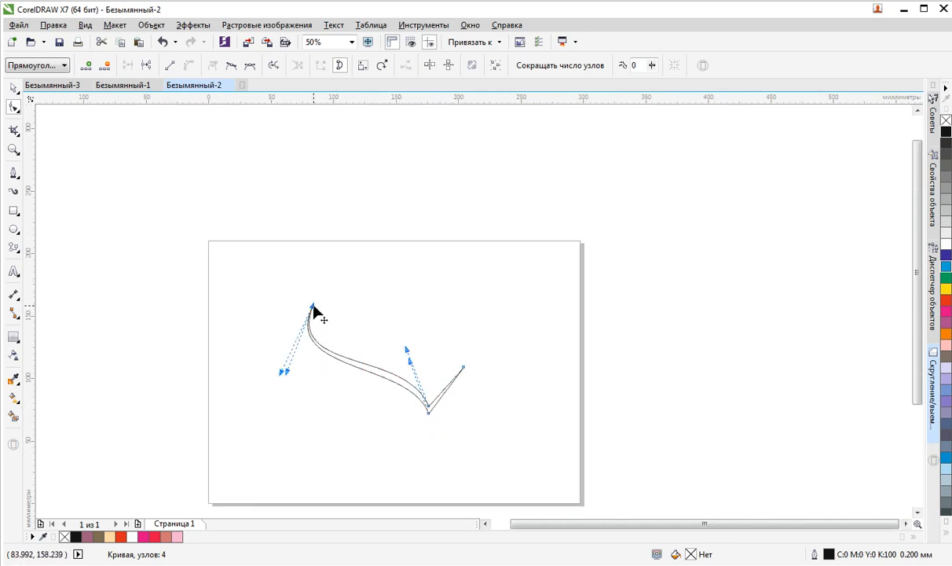
pyautogui.moveTo(313, 306); pyautogui.dragTo(343, 302)
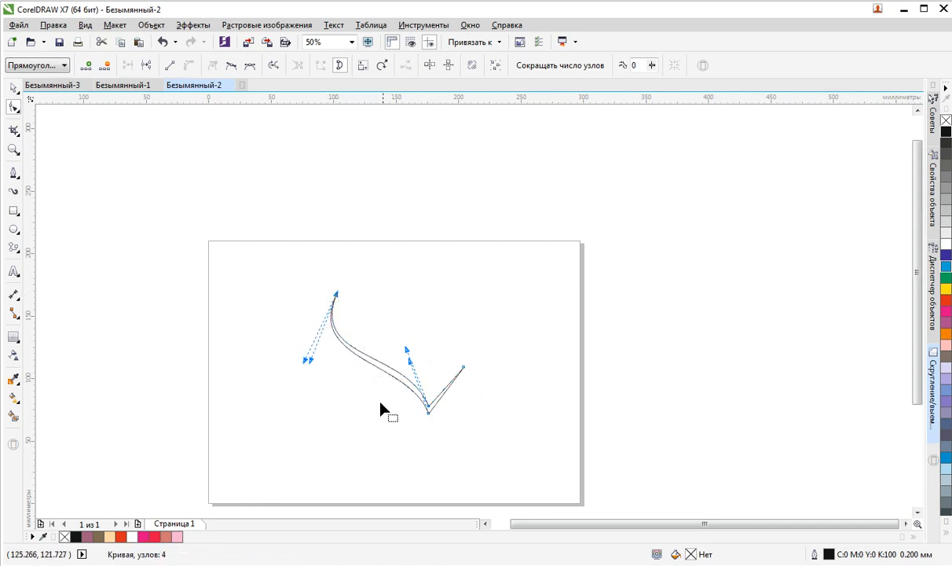
pyautogui.scroll(1, 433, 426)
pyautogui.moveTo(240, 169); pyautogui.dragTo(229, 188)
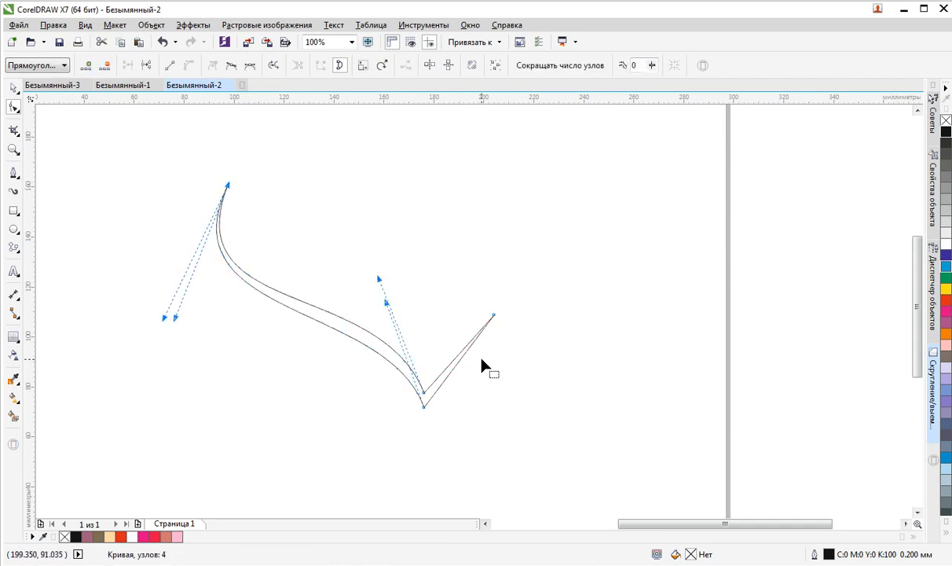
# Convert the upper edge of the short arm to a curve and bow it upward
pyautogui.click(458, 353)
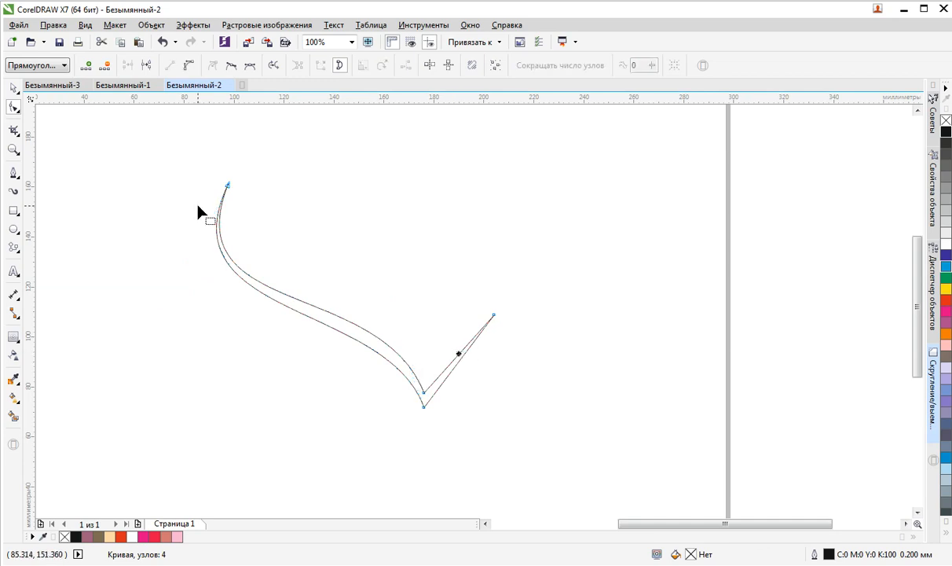
pyautogui.click(187, 65)
pyautogui.scroll(1, 451, 371)
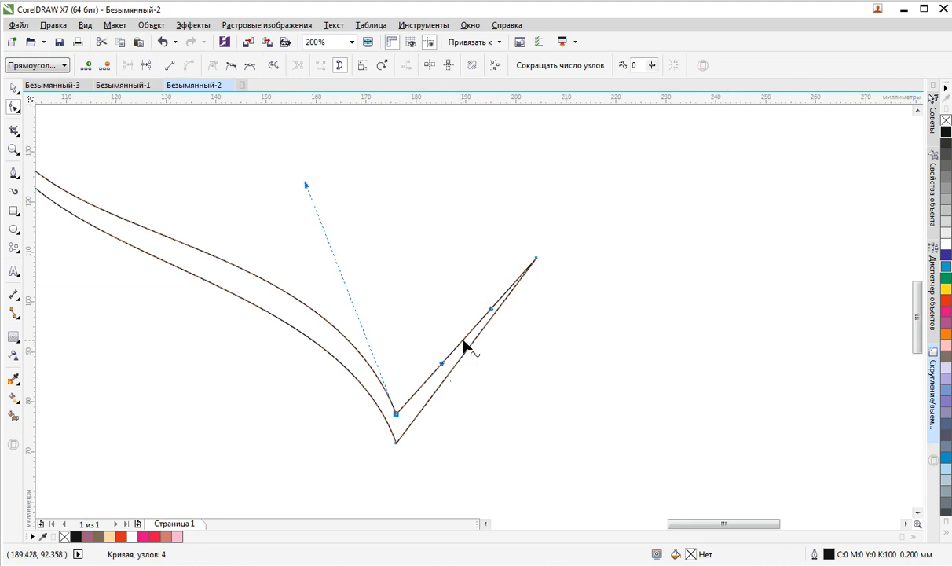
pyautogui.click(461, 342)
pyautogui.moveTo(461, 342); pyautogui.dragTo(453, 330)
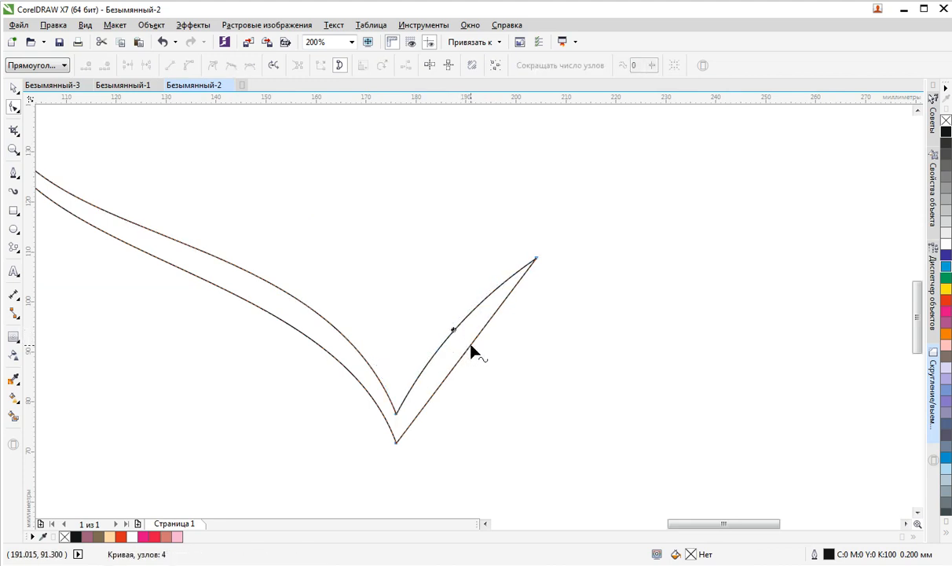
# Convert the short arm's lower edge to a curve and bend it upward, parallel to the bowed upper edge
pyautogui.click(471, 345)
pyautogui.click(188, 66)
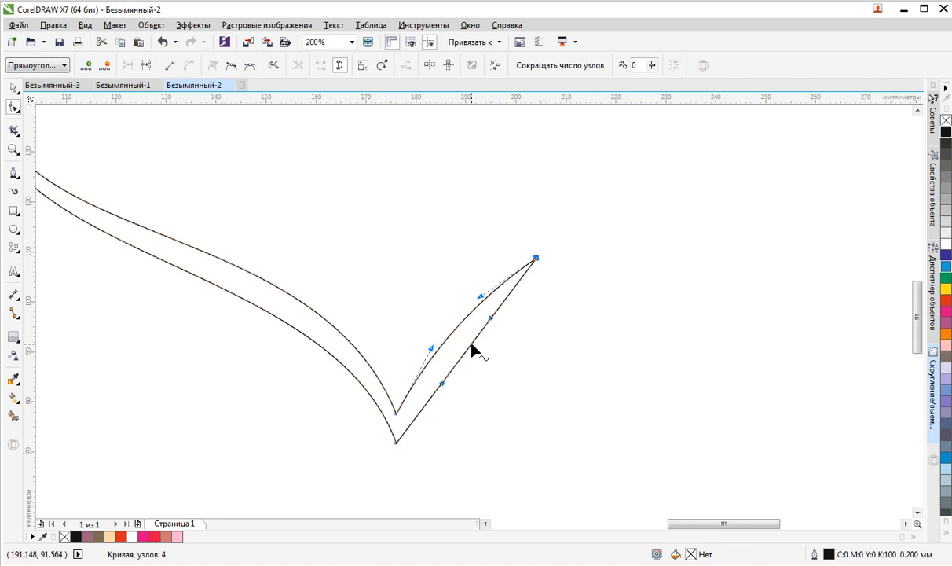
pyautogui.moveTo(470, 344)
pyautogui.mouseDown()
pyautogui.moveTo(461, 331)
pyautogui.moveTo(458, 340)
pyautogui.mouseUp()
pyautogui.scroll(-1, 461, 386)
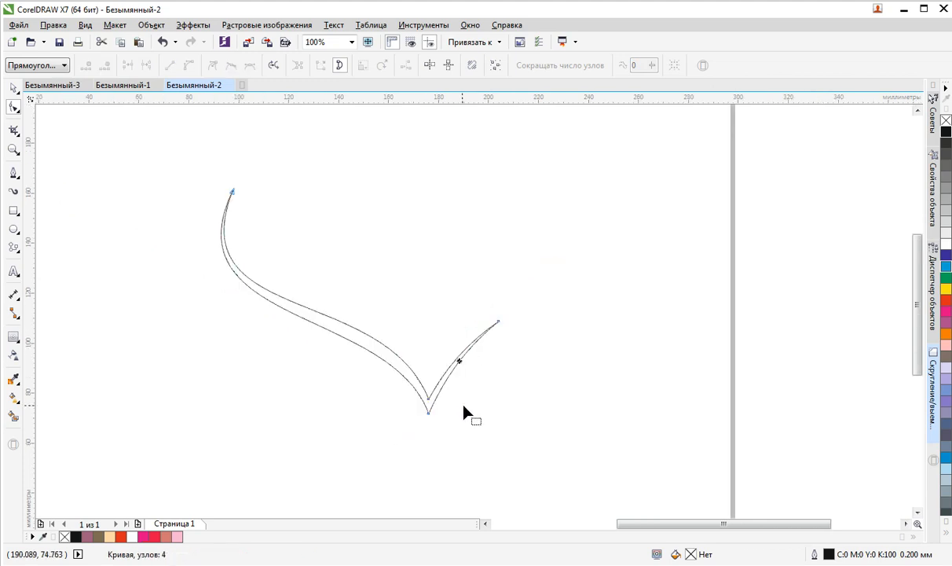
pyautogui.scroll(-1, 463, 407)
pyautogui.scroll(1, 375, 394)
pyautogui.scroll(-1, 375, 394)
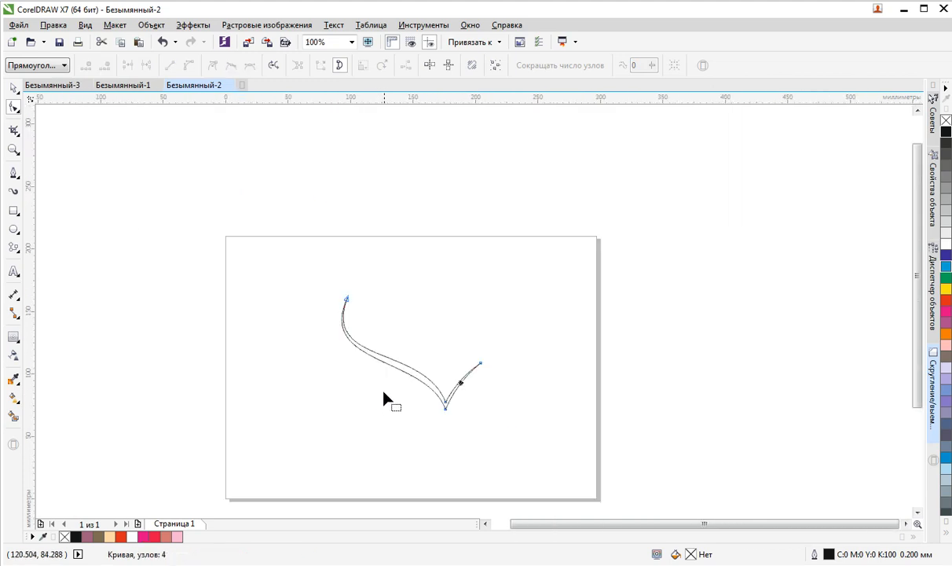
# Fill the finished check-mark swoosh with black and deselect it
pyautogui.click(13, 88)
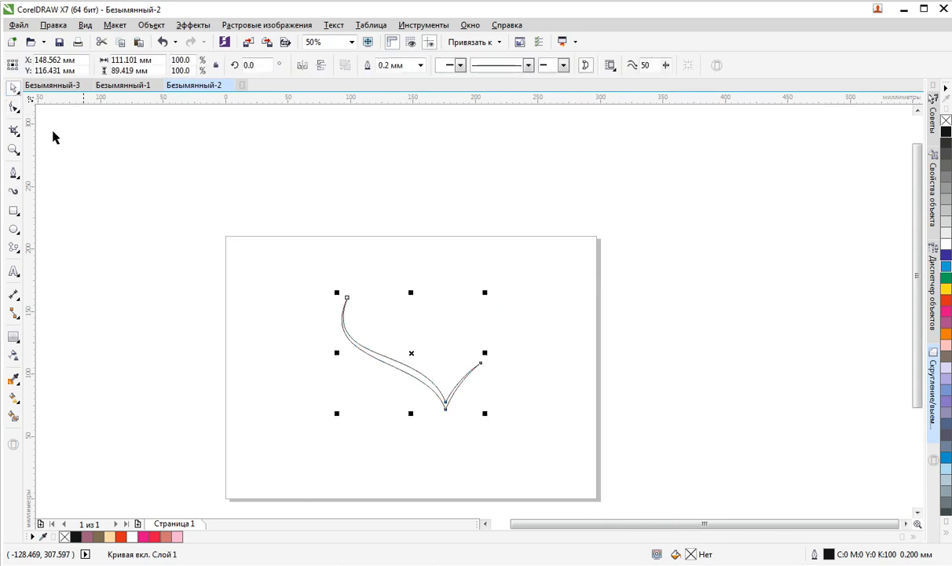
pyautogui.click(276, 386)
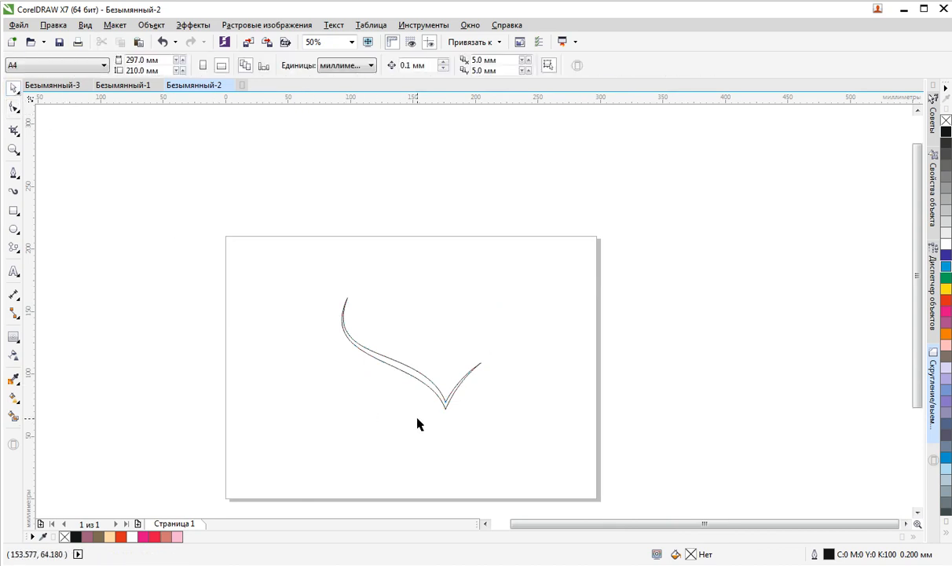
pyautogui.scroll(1, 417, 424)
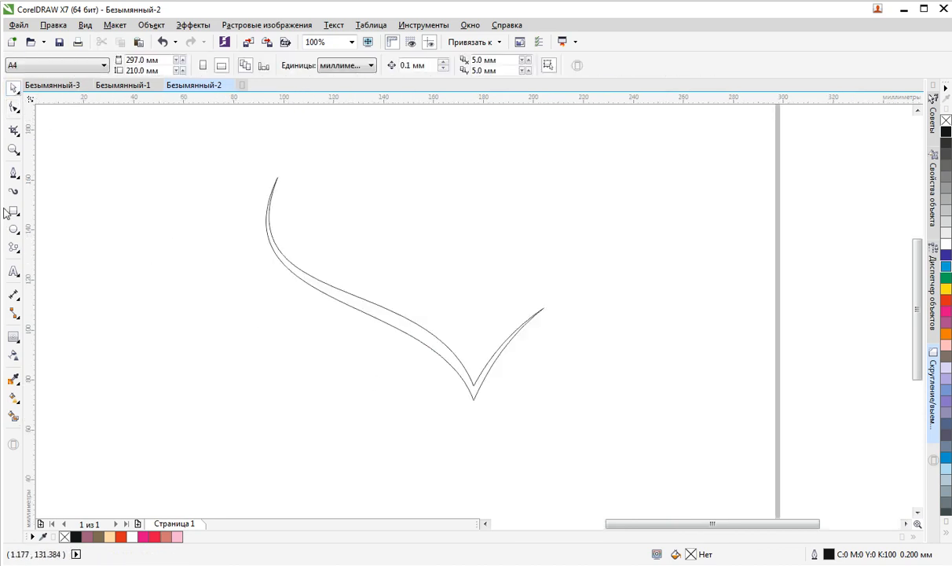
pyautogui.click(402, 329)
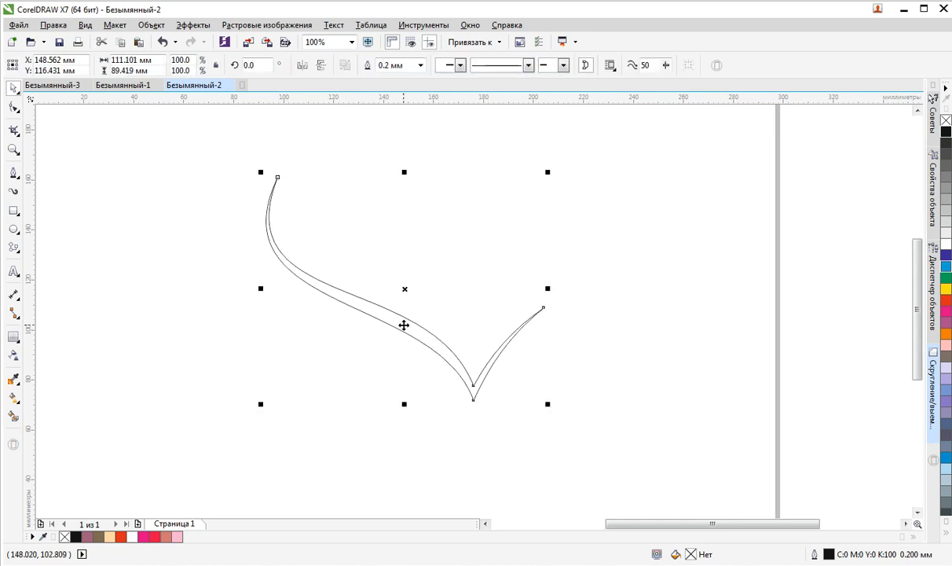
pyautogui.click(944, 132)
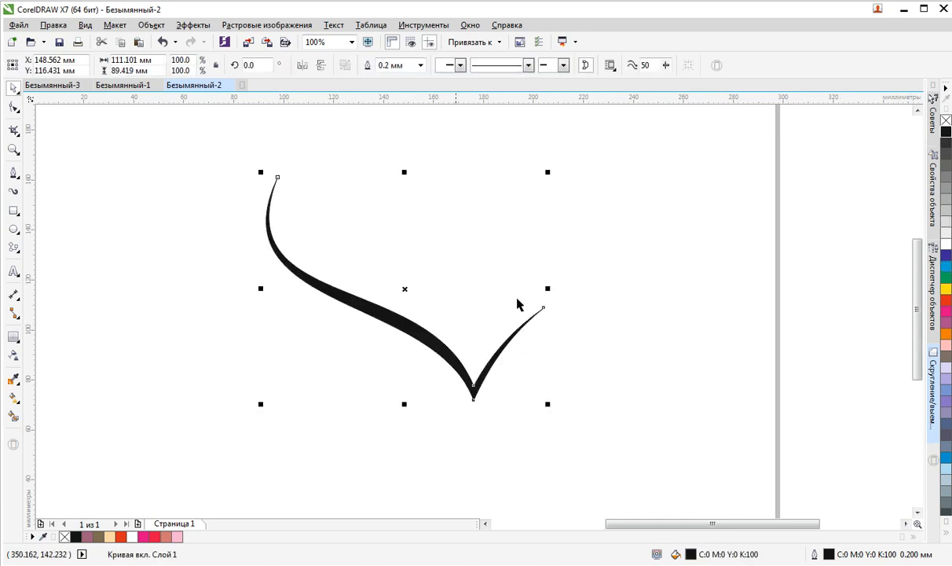
pyautogui.click(154, 349)
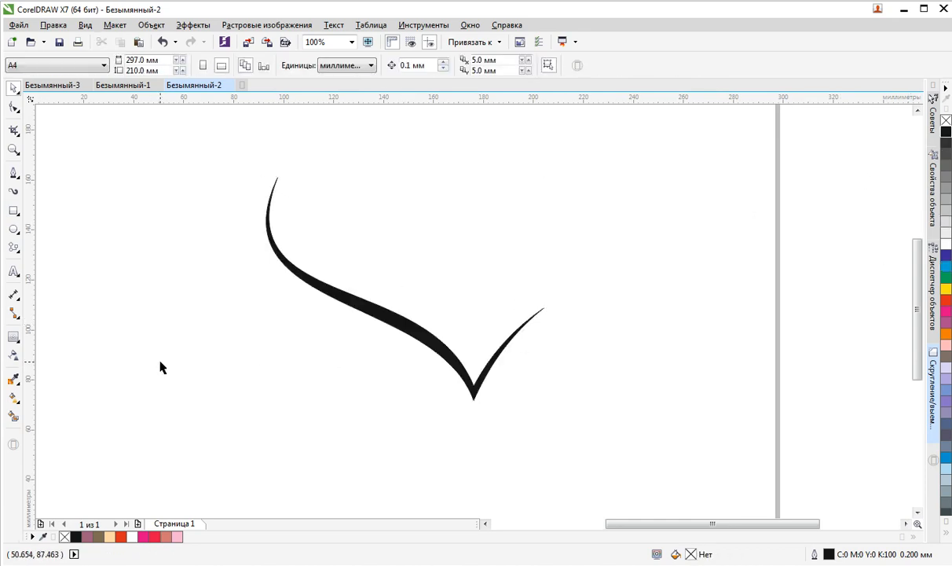
# Draw an ellipse around the long arm of the swoosh and stretch it to about 79 mm wide and 81 mm high
pyautogui.click(13, 228)
pyautogui.moveTo(288, 225); pyautogui.dragTo(448, 397)
pyautogui.moveTo(283, 312); pyautogui.dragTo(268, 313)
pyautogui.moveTo(371, 217); pyautogui.dragTo(372, 204)
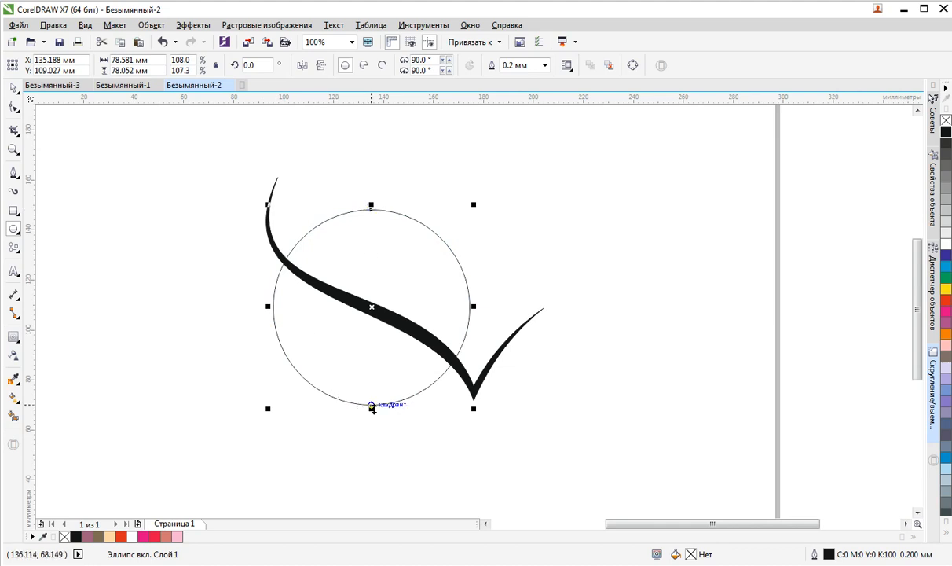
pyautogui.moveTo(370, 408); pyautogui.dragTo(371, 417)
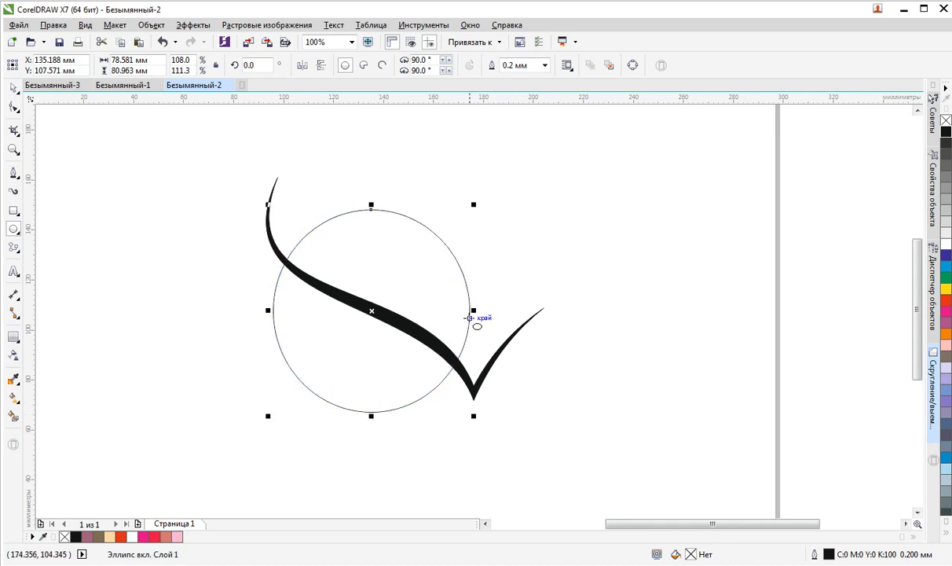
# Narrow the ellipse to about 76 mm wide and Smart Fill its area below the swoosh with pink
pyautogui.moveTo(471, 310); pyautogui.dragTo(462, 310)
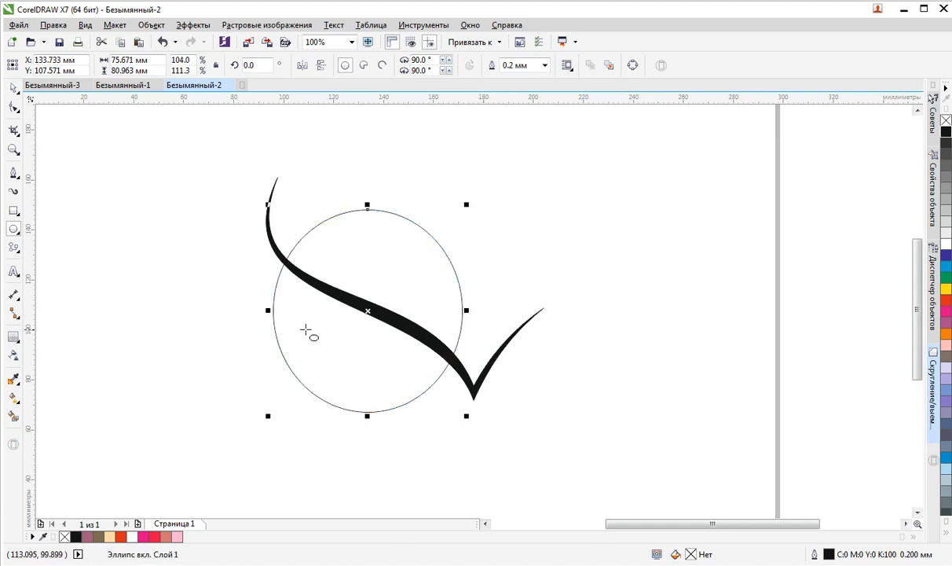
pyautogui.click(13, 416)
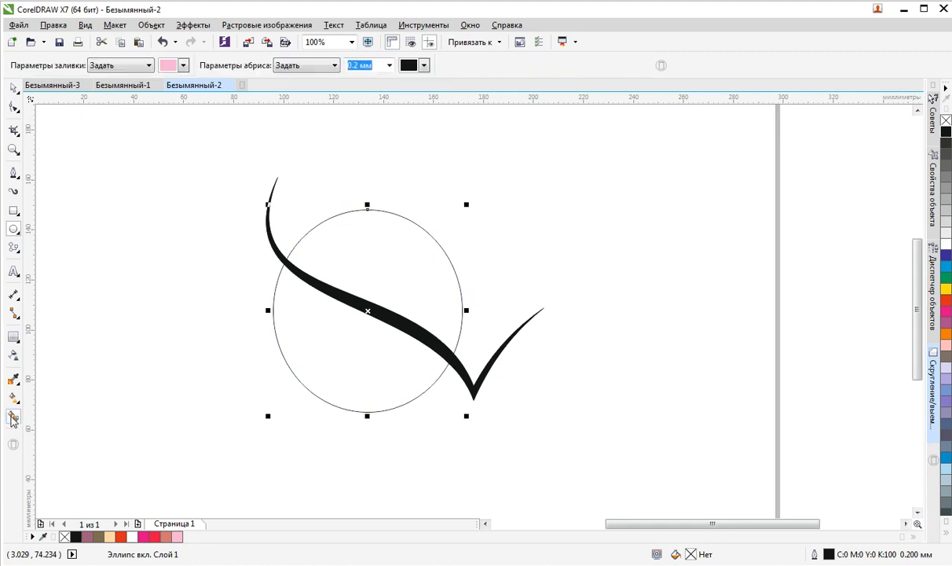
pyautogui.click(339, 345)
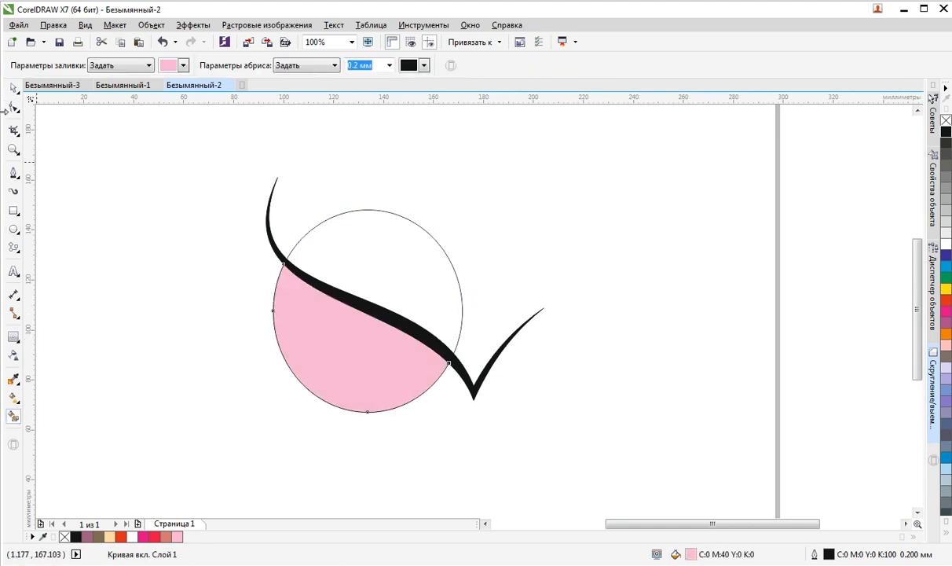
# Apply Trim to the pink segment and the swoosh, and delete the leftover ellipse outline
pyautogui.click(13, 87)
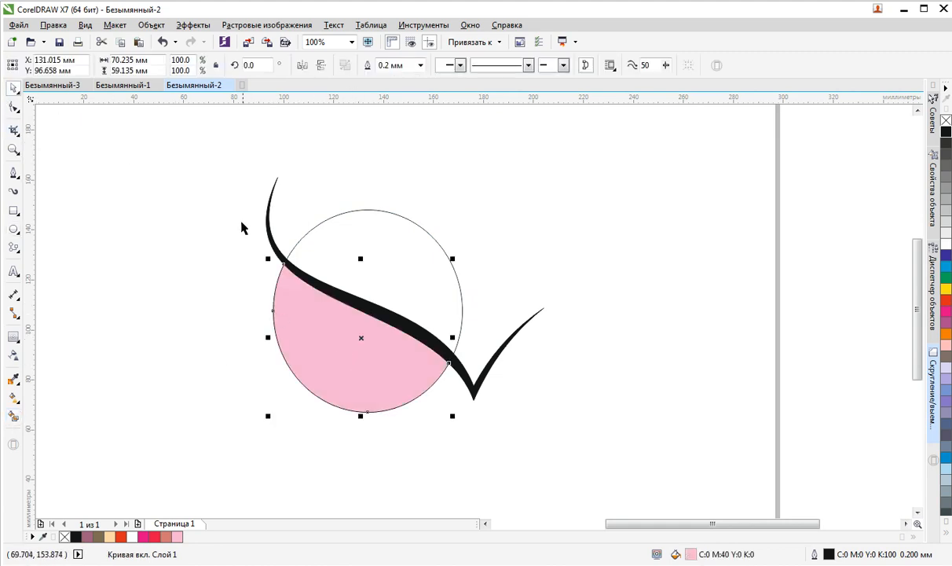
pyautogui.keyDown('shift'); pyautogui.click(276, 253); pyautogui.keyUp('shift')
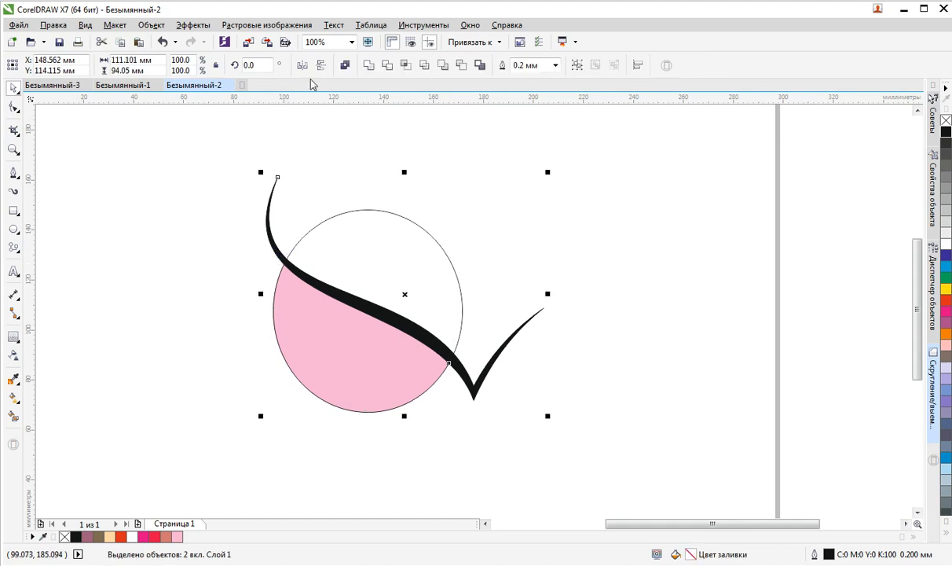
pyautogui.click(386, 67)
pyautogui.moveTo(371, 239); pyautogui.dragTo(117, 209)
pyautogui.press('Delete')
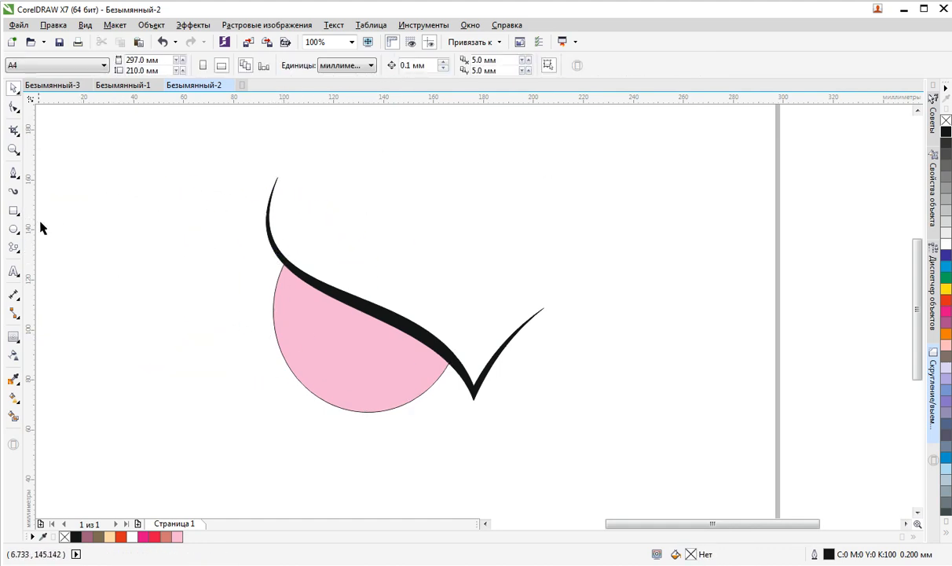
# Draw a circle about 66 mm across inside the pink segment's outline and narrow it to about 63 mm wide
pyautogui.click(14, 230)
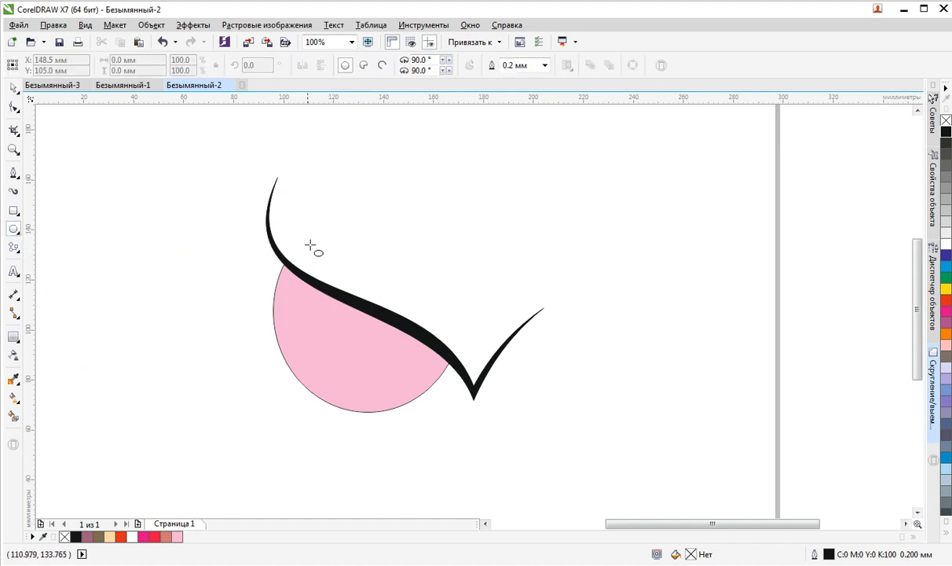
pyautogui.moveTo(301, 244); pyautogui.dragTo(398, 400)
pyautogui.moveTo(382, 318); pyautogui.dragTo(364, 318)
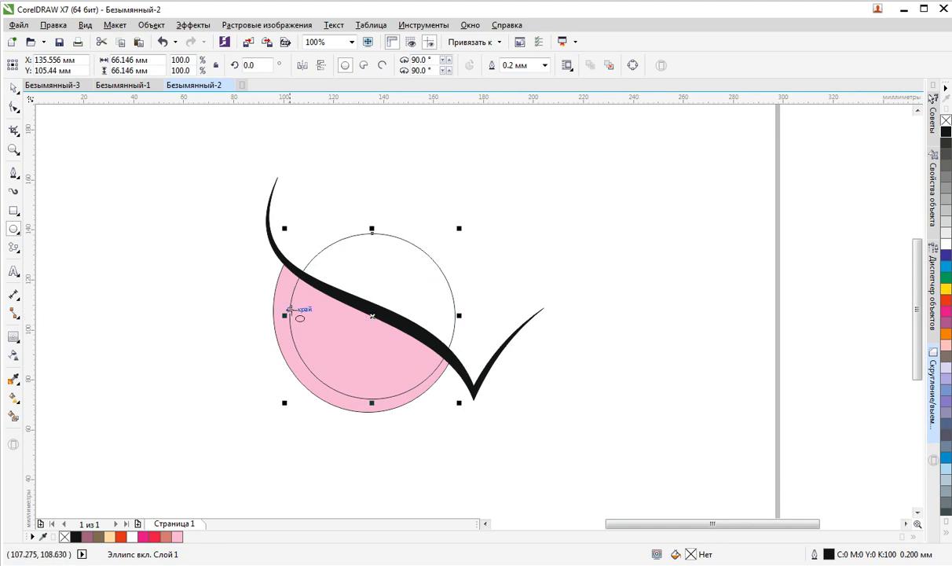
pyautogui.moveTo(283, 315); pyautogui.dragTo(281, 316)
pyautogui.moveTo(455, 315); pyautogui.dragTo(447, 316)
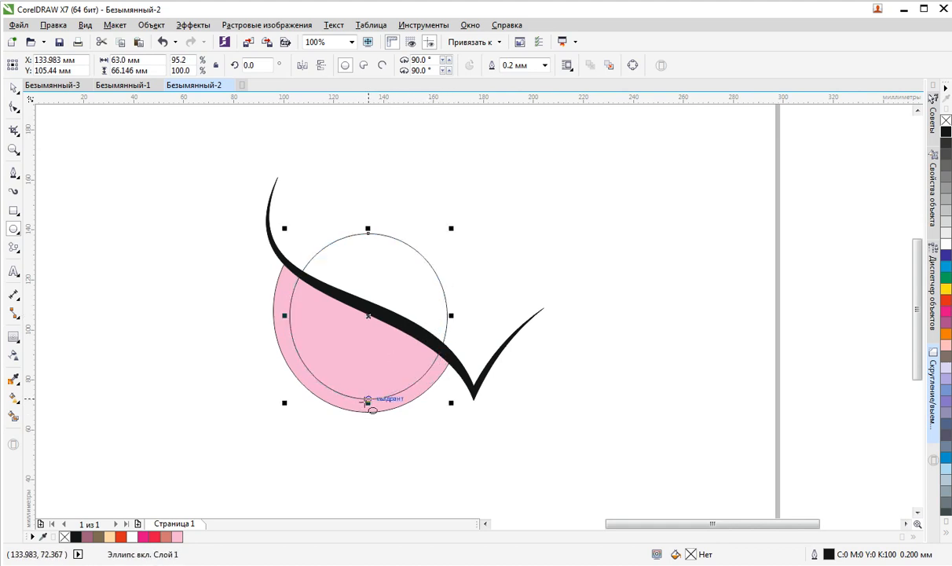
# Stretch the inner ellipse downward to about 69 mm high and remove the stray mark at its lower edge
pyautogui.moveTo(367, 398); pyautogui.dragTo(368, 410)
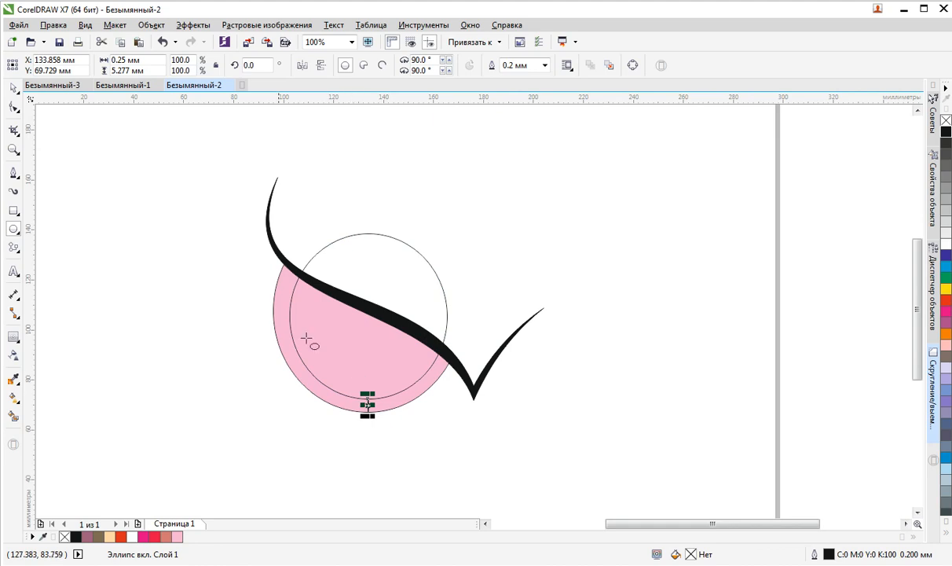
pyautogui.click(162, 41)
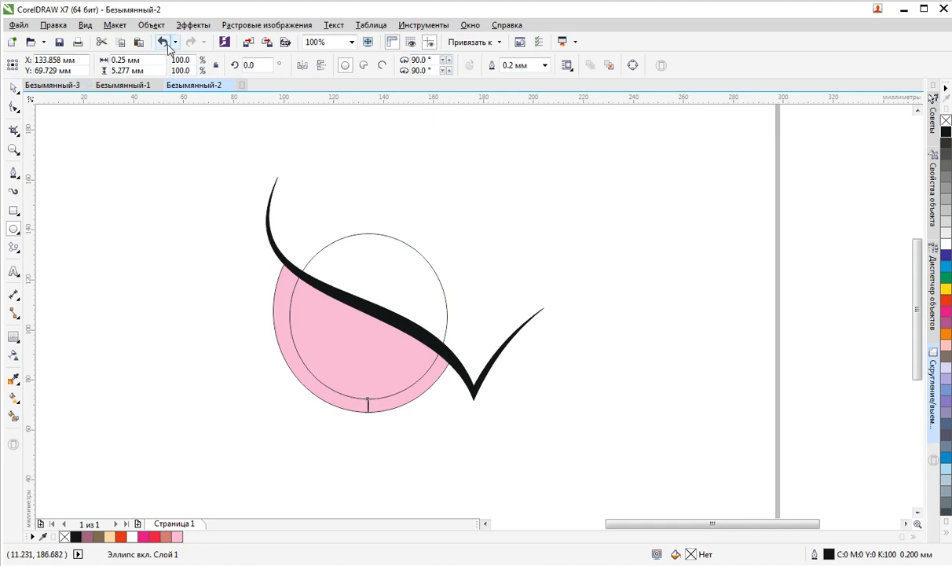
pyautogui.click(15, 89)
pyautogui.click(334, 348)
pyautogui.moveTo(368, 404); pyautogui.dragTo(369, 404)
pyautogui.click(364, 431)
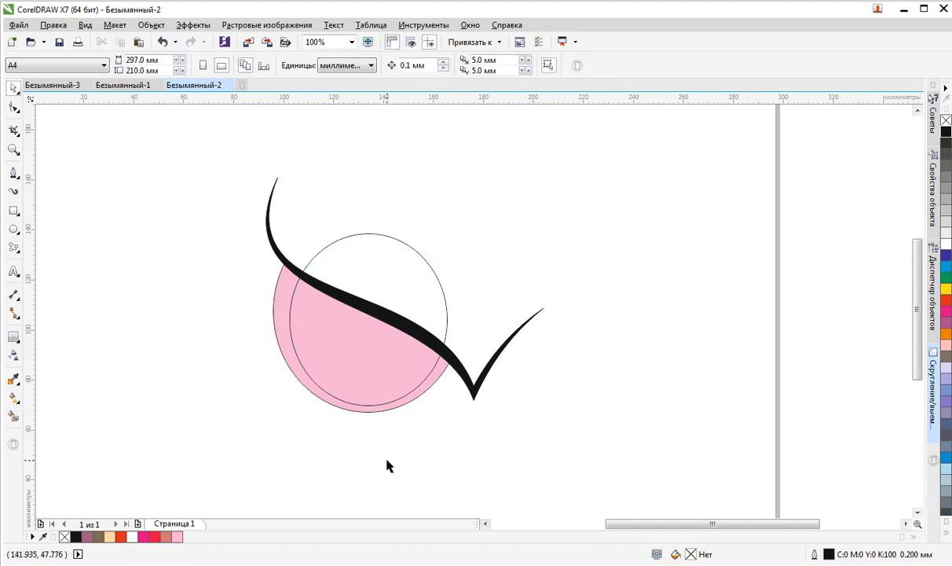
# Try a brown Smart Fill (C:0 M:40 Y:20 K:40) on the inner ellipse's area below the swoosh and undo it
pyautogui.click(347, 357)
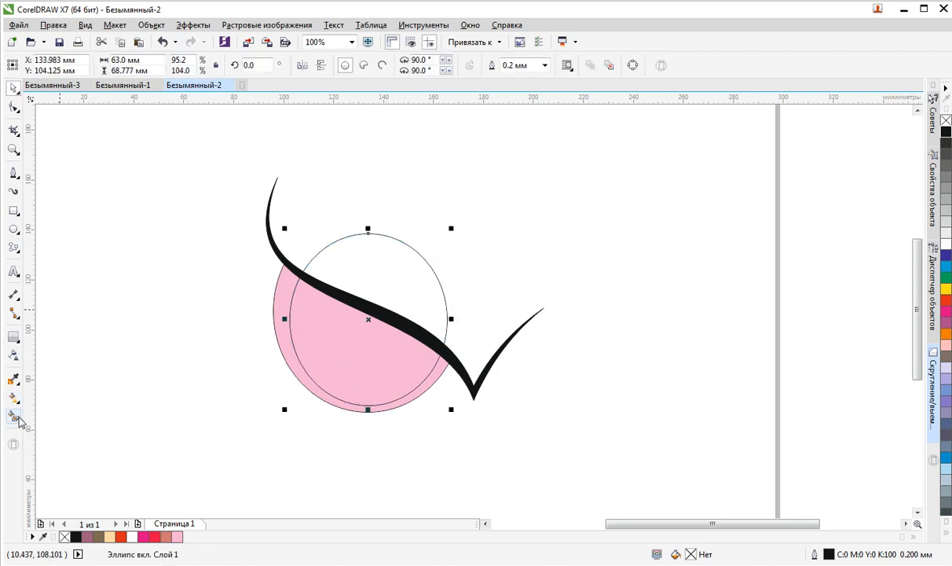
pyautogui.click(15, 418)
pyautogui.click(182, 66)
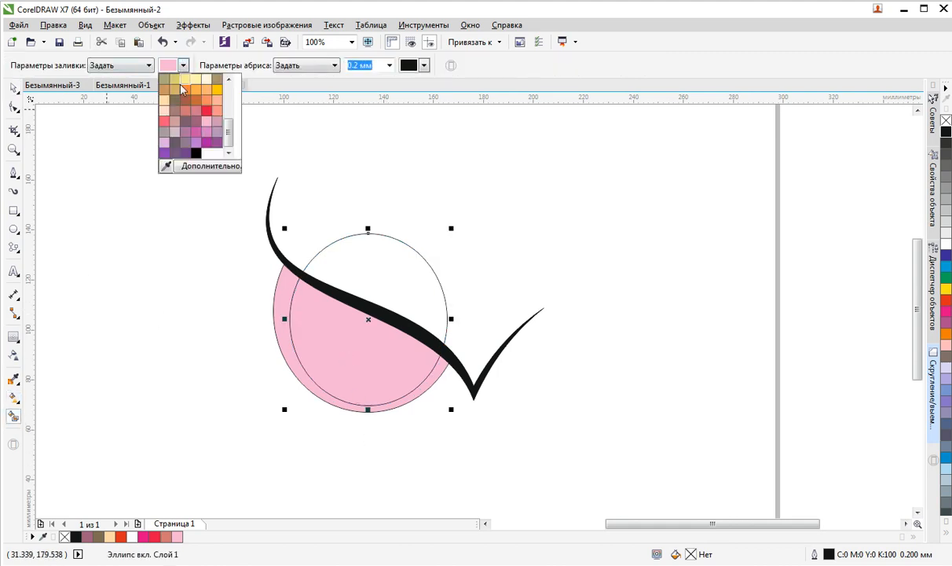
pyautogui.click(168, 104)
pyautogui.click(348, 356)
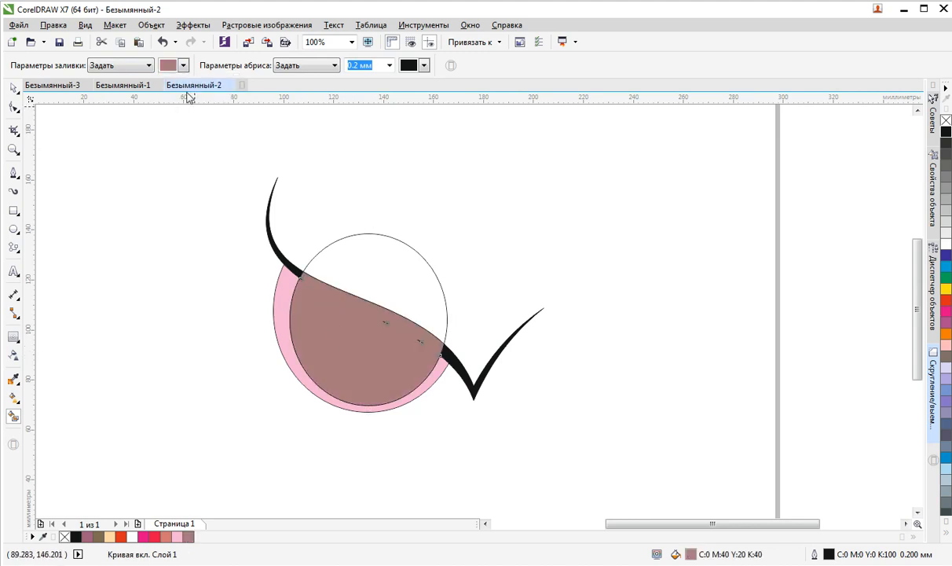
pyautogui.click(163, 41)
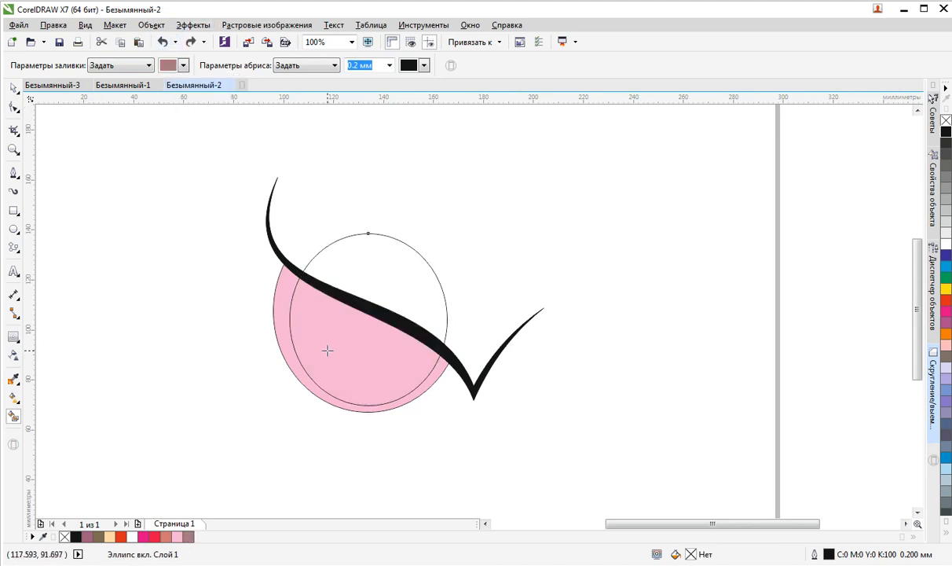
# Try the brown Smart Fill on the inner ellipse's area above the swoosh and undo it
pyautogui.click(368, 248)
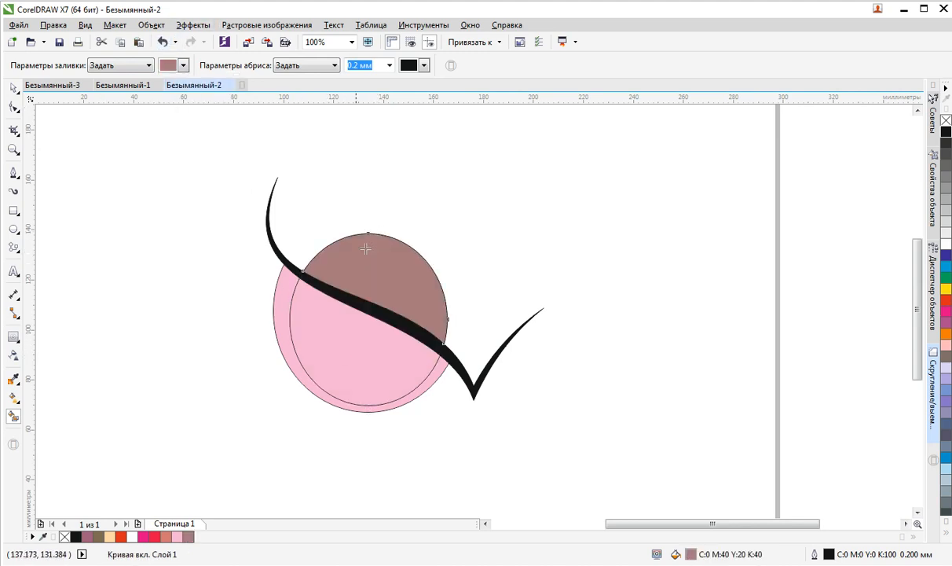
pyautogui.click(161, 42)
pyautogui.click(13, 88)
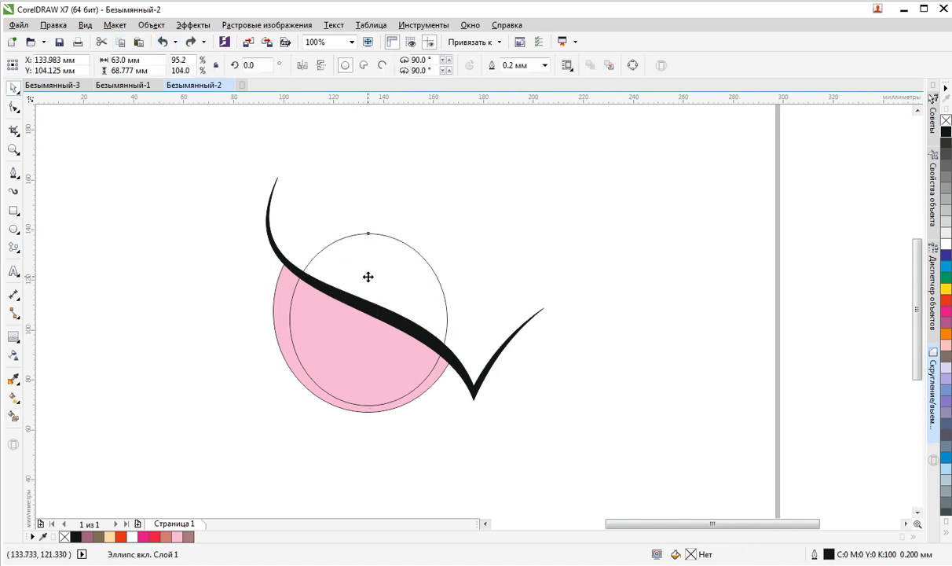
# Reselect the inner ellipse, retry the brown Smart Fill on its area below the swoosh, and undo it
pyautogui.click(346, 350)
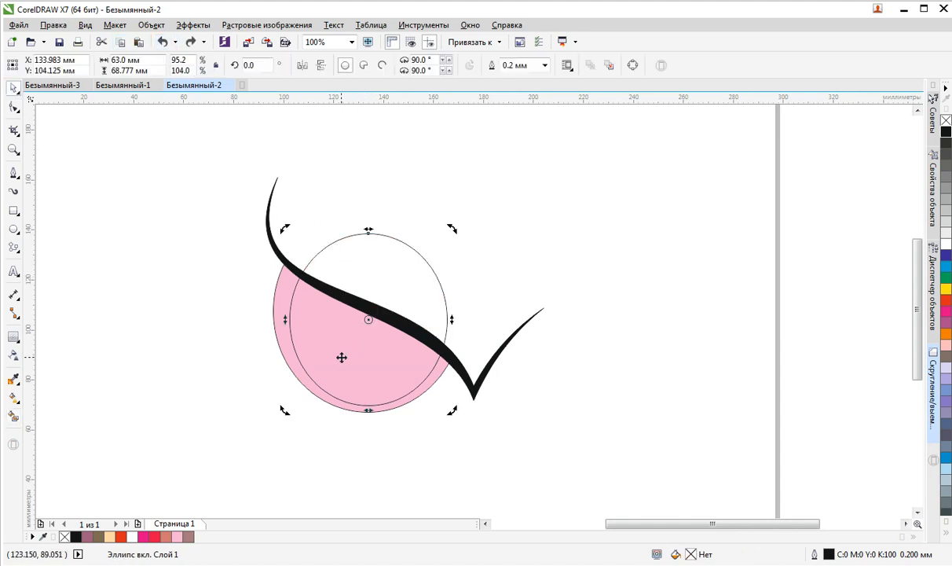
pyautogui.click(339, 345)
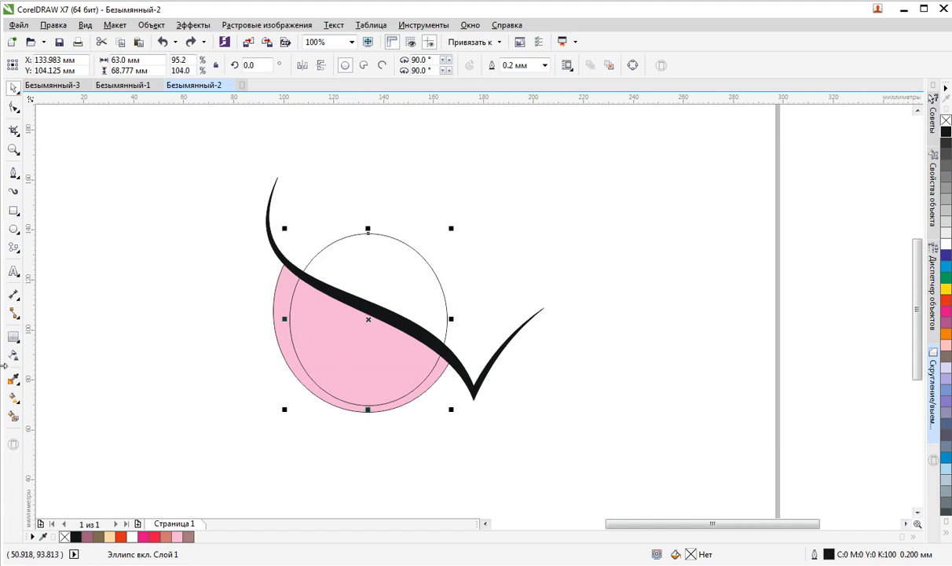
pyautogui.click(14, 417)
pyautogui.click(330, 367)
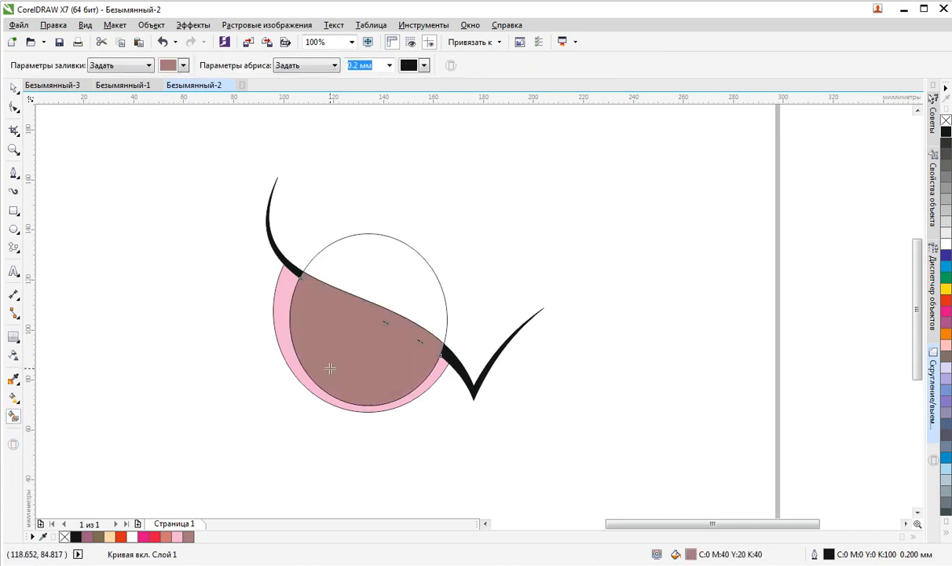
pyautogui.click(161, 41)
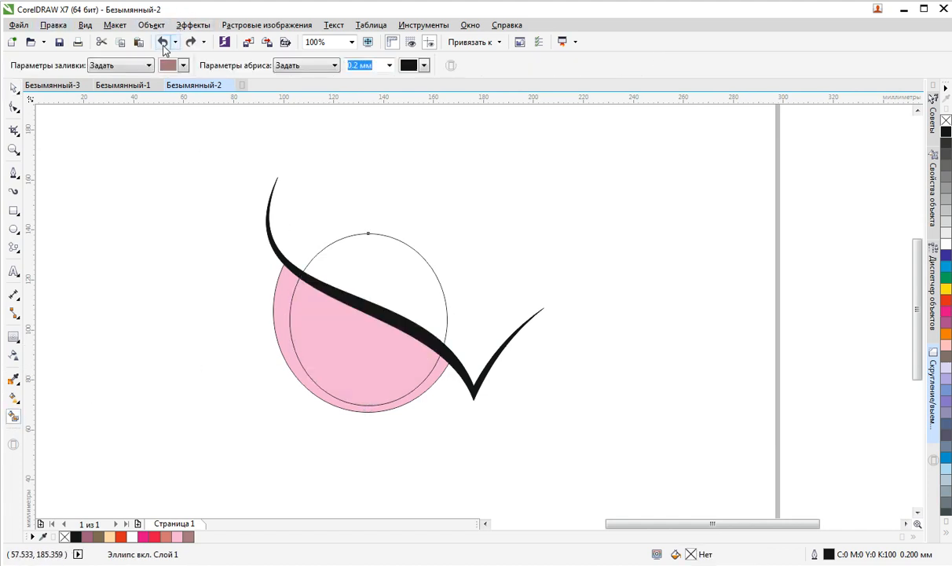
# Fill the inner ellipse's area above the swoosh with brown, and move that segment and the ellipse outline clear of the swoosh
pyautogui.click(346, 277)
pyautogui.click(13, 89)
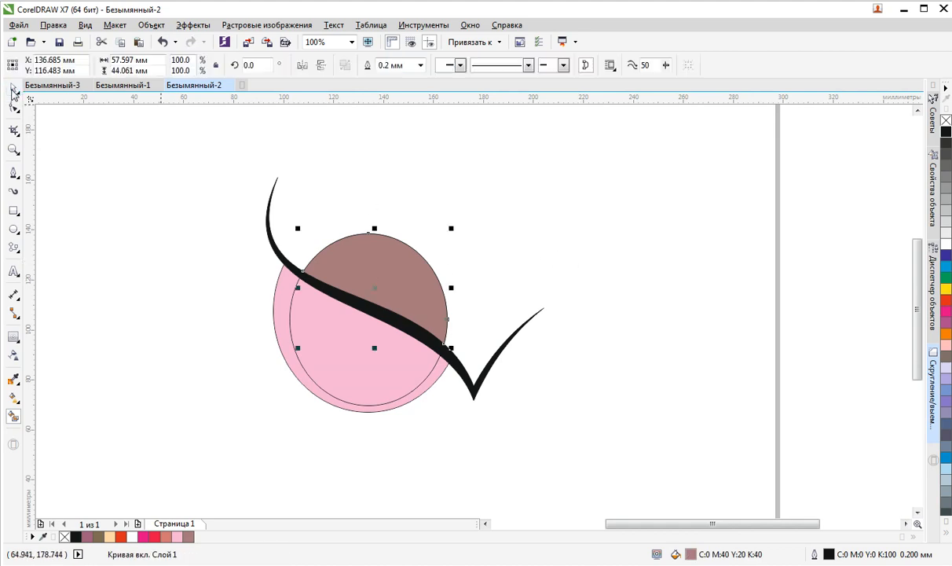
pyautogui.moveTo(374, 279); pyautogui.dragTo(697, 268)
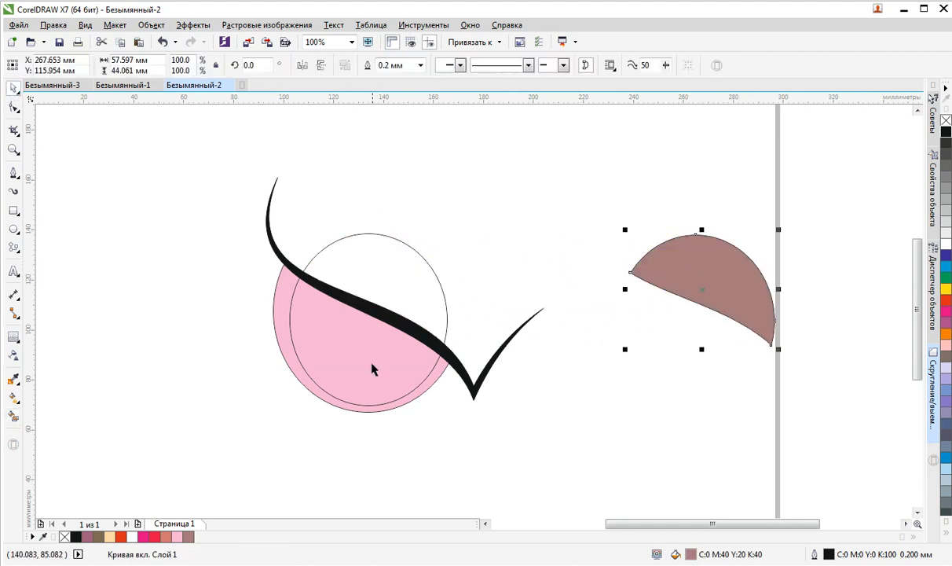
pyautogui.click(365, 363)
pyautogui.moveTo(366, 364); pyautogui.dragTo(109, 343)
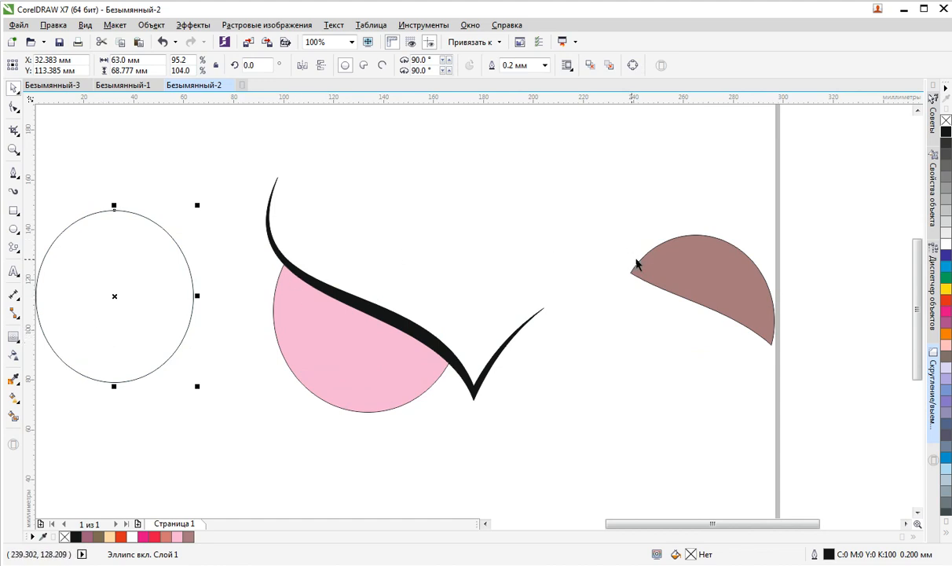
# Delete the detached brown segment and the inner ellipse outline
pyautogui.click(636, 264)
pyautogui.press('Delete')
pyautogui.click(102, 304)
pyautogui.press('Delete')
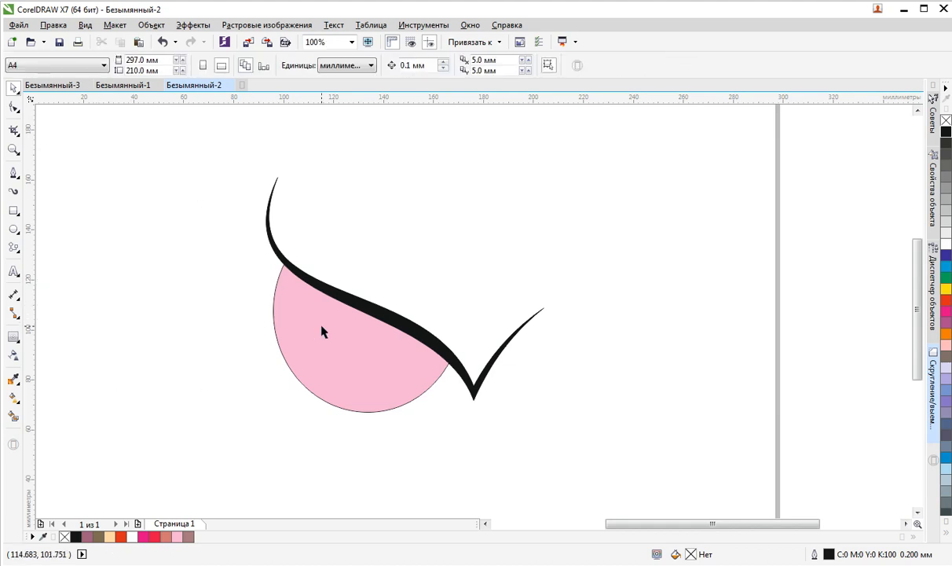
# Select the swoosh and the pink segment together and convert their outlines to objects
pyautogui.click(322, 331)
pyautogui.click(318, 281)
pyautogui.click(148, 120)
pyautogui.moveTo(154, 137)
pyautogui.mouseDown()
pyautogui.moveTo(550, 451)
pyautogui.moveTo(610, 470)
pyautogui.mouseUp()
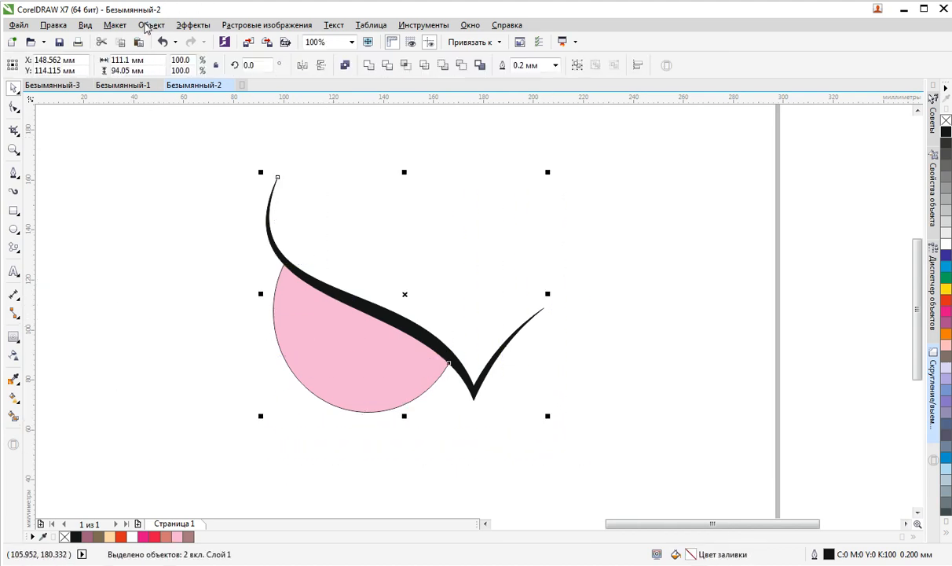
pyautogui.click(115, 24)
pyautogui.moveTo(146, 28)
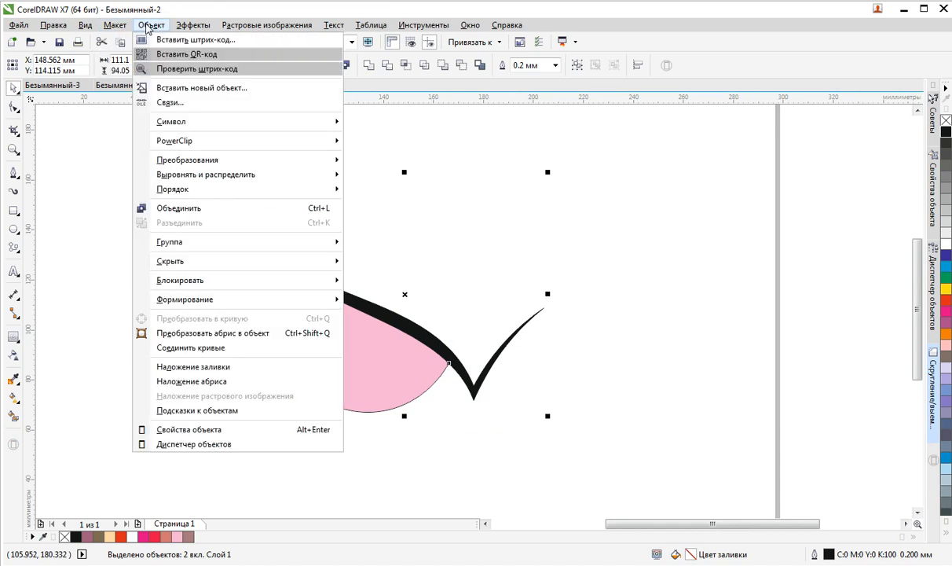
pyautogui.click(198, 332)
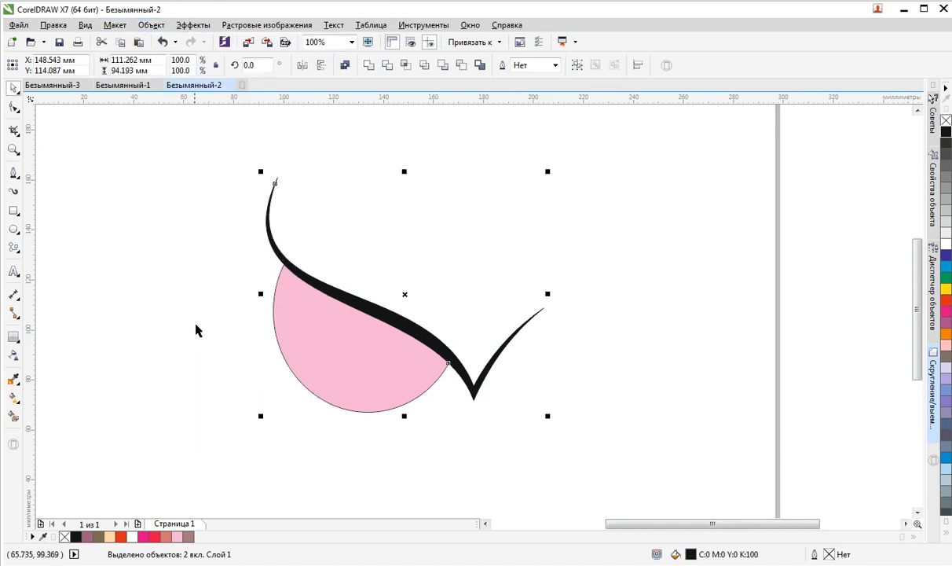
pyautogui.click(130, 214)
pyautogui.click(322, 305)
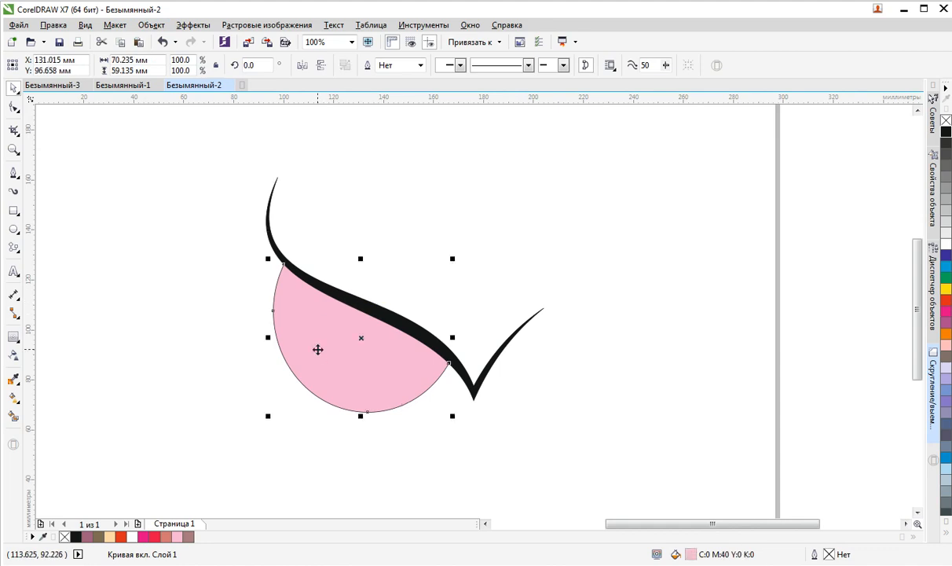
pyautogui.click(18, 233)
pyautogui.click(55, 246)
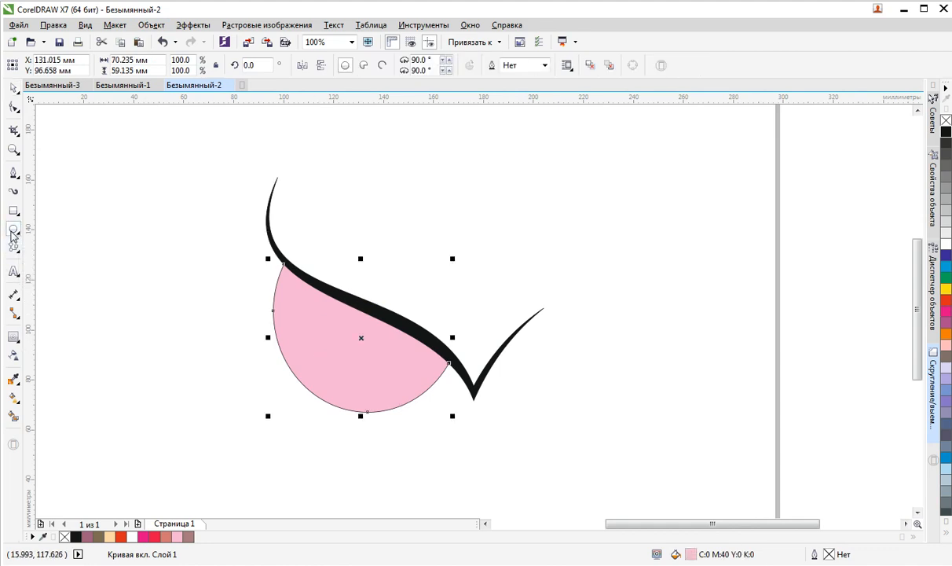
pyautogui.click(13, 87)
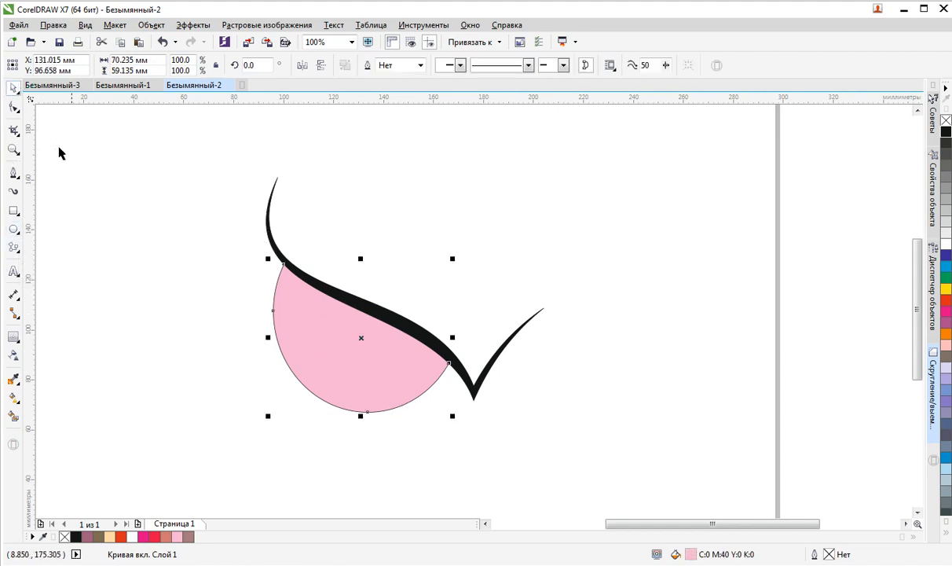
pyautogui.click(161, 263)
pyautogui.click(324, 294)
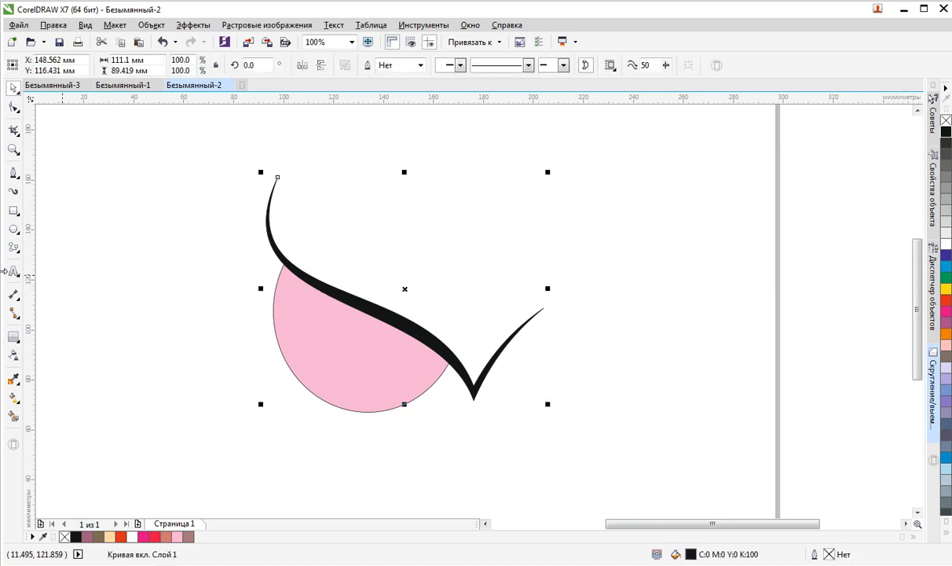
# Draw an ellipse about 64 by 71 mm across the swoosh, placed inside the pink segment
pyautogui.click(14, 229)
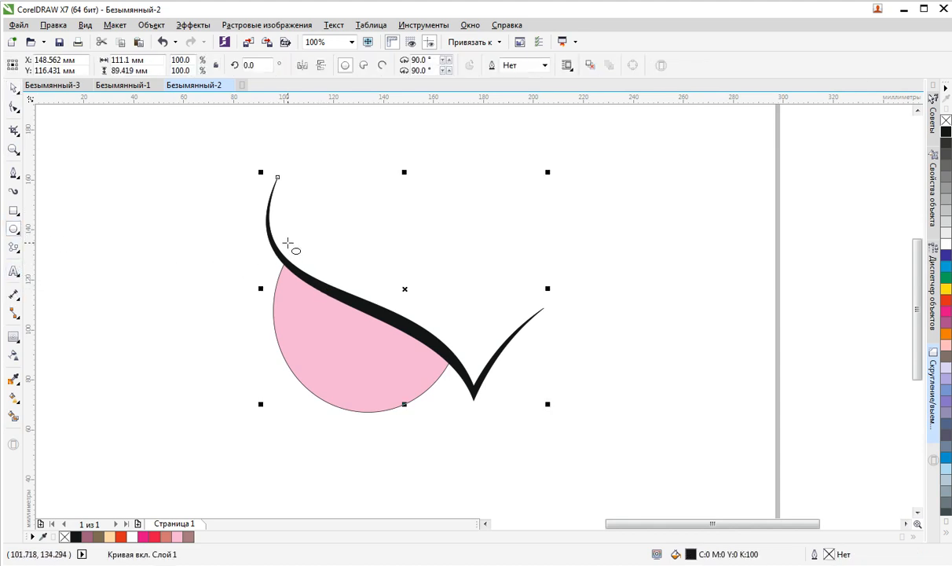
pyautogui.moveTo(298, 206); pyautogui.dragTo(395, 387)
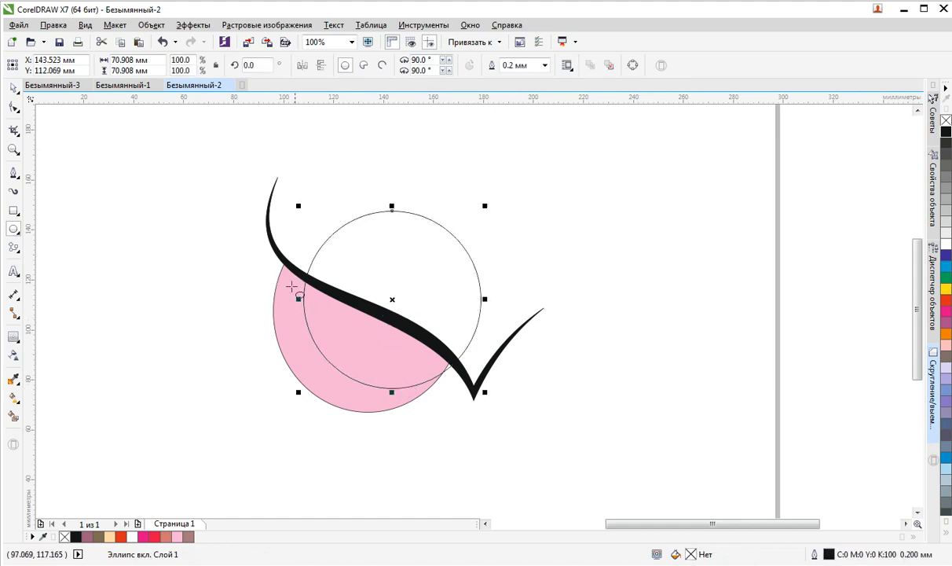
pyautogui.moveTo(390, 302); pyautogui.dragTo(372, 315)
pyautogui.moveTo(464, 314); pyautogui.dragTo(454, 316)
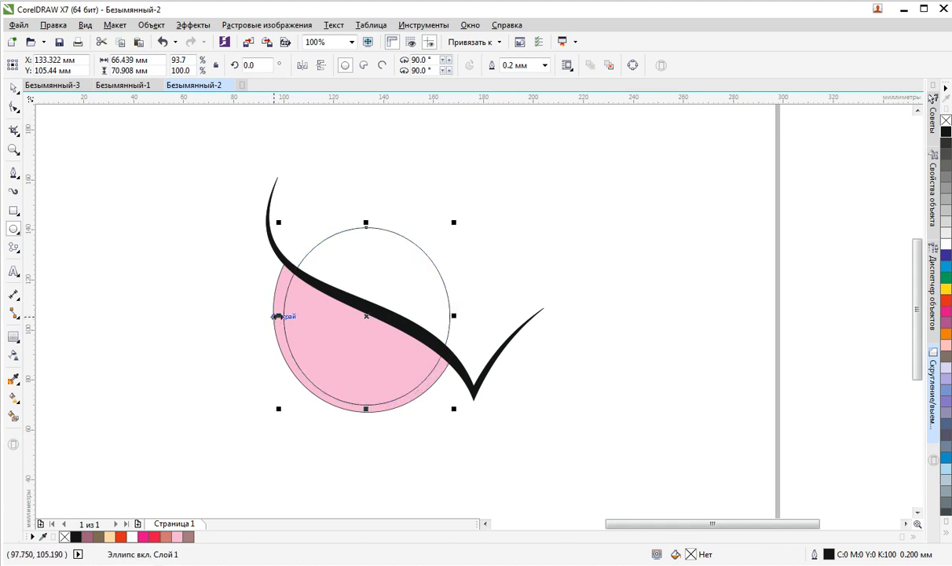
pyautogui.moveTo(278, 316); pyautogui.dragTo(291, 315)
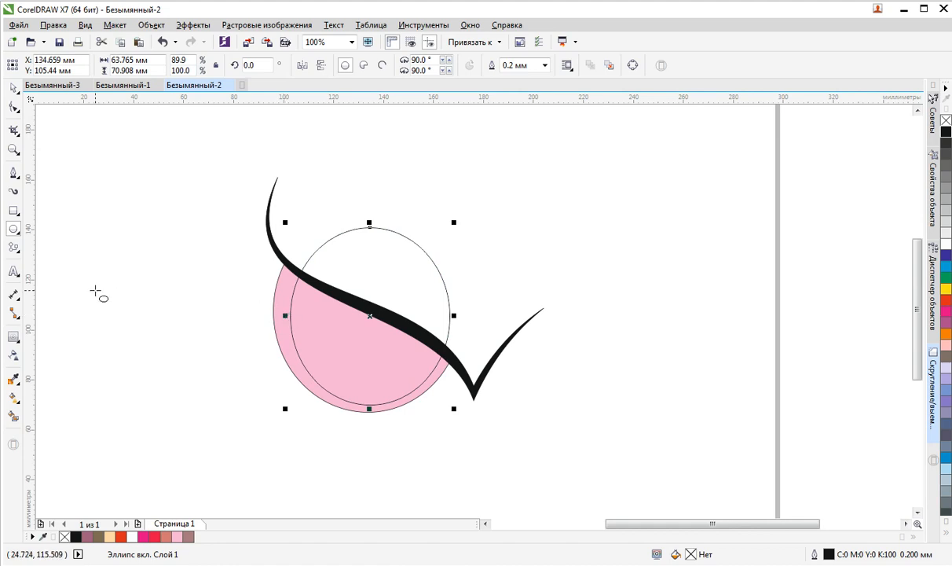
# Smart Fill the inner ellipse's area below the swoosh with brown, and delete the full ellipse outline
pyautogui.click(14, 416)
pyautogui.click(349, 350)
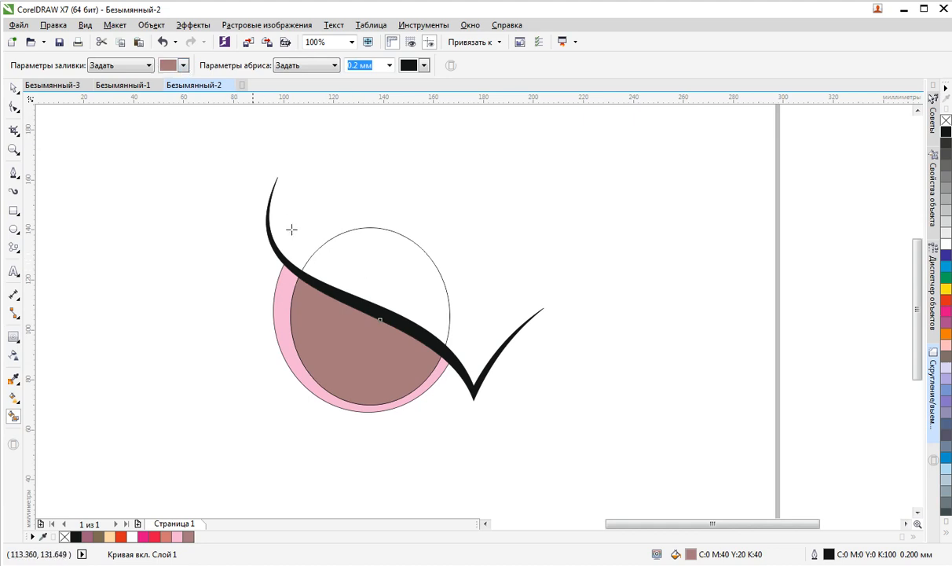
pyautogui.click(16, 88)
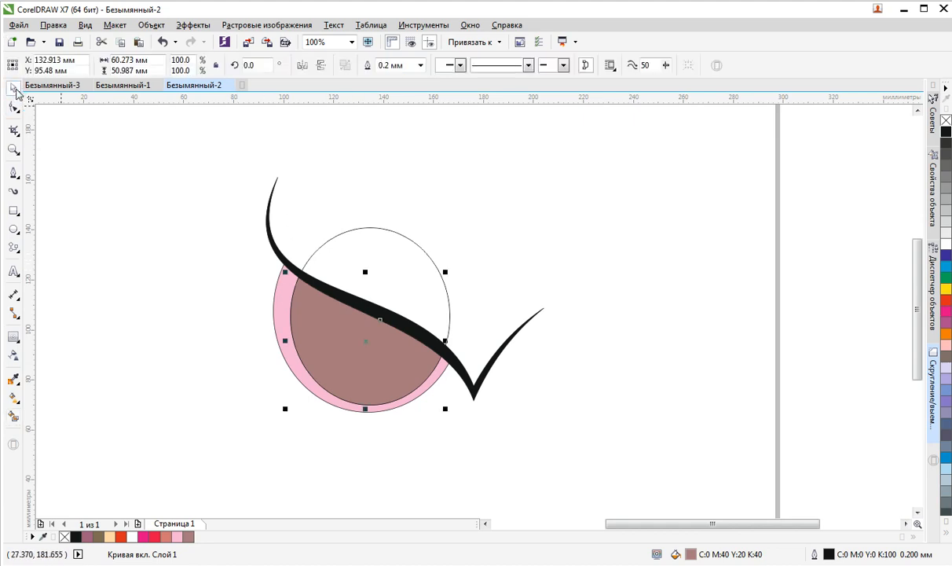
pyautogui.keyDown('shift'); pyautogui.click(280, 256); pyautogui.keyUp('shift')
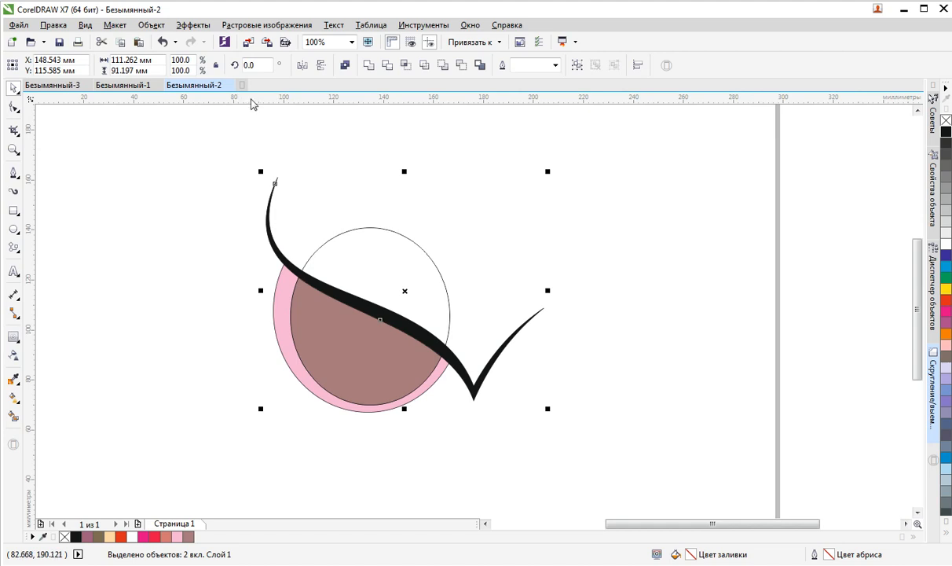
pyautogui.click(386, 65)
pyautogui.moveTo(381, 245); pyautogui.dragTo(153, 249)
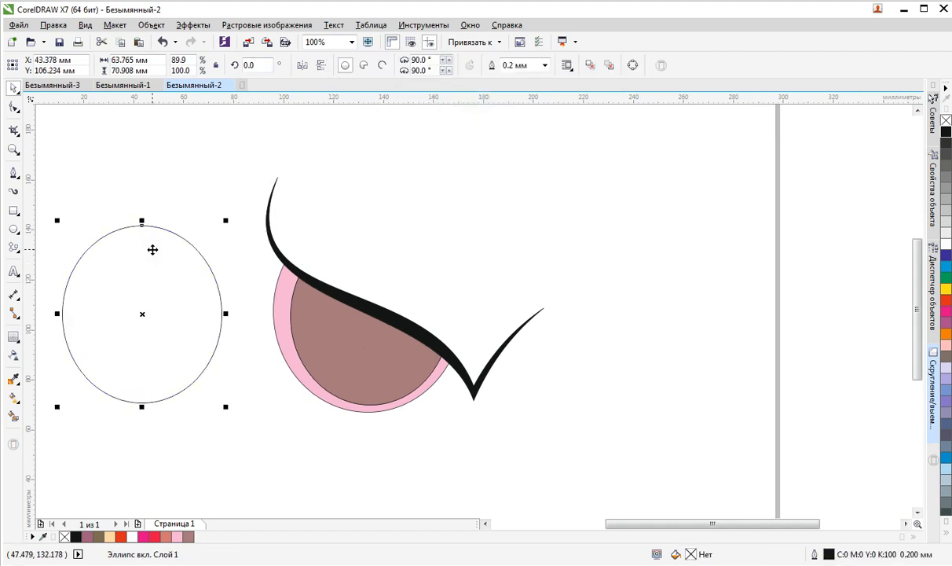
pyautogui.press('Delete')
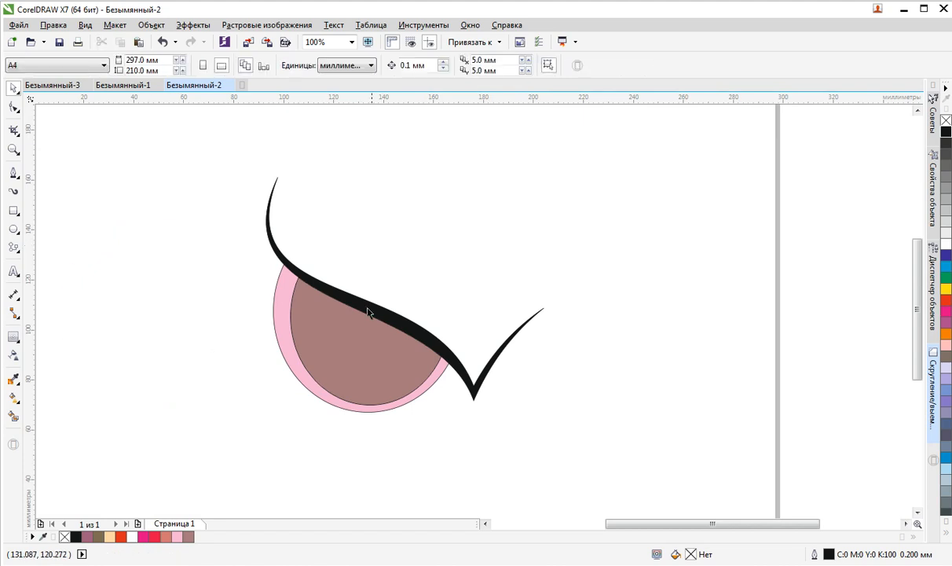
# Draw a smaller ellipse about 48 by 51 mm across the swoosh, placed inside the brown segment
pyautogui.click(336, 334)
pyautogui.click(269, 246)
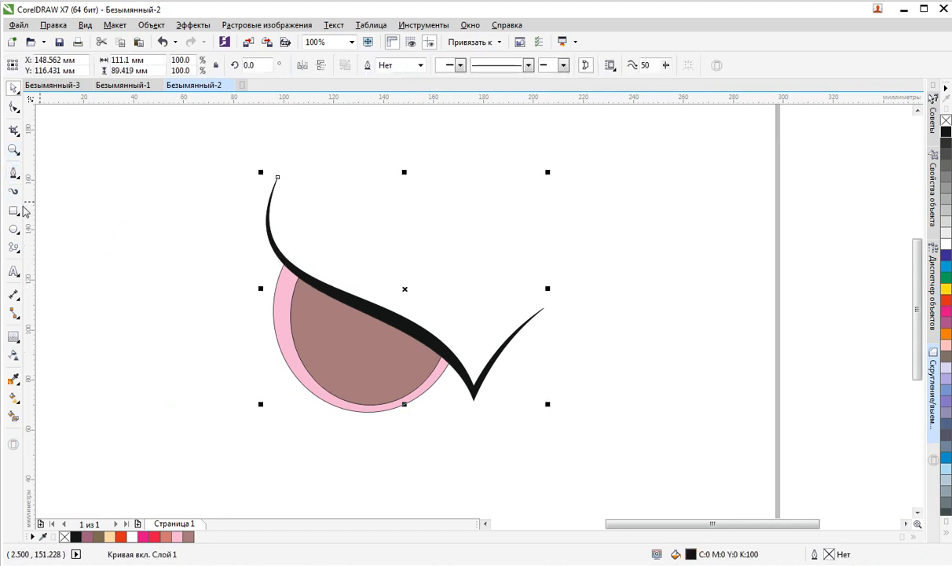
pyautogui.click(14, 229)
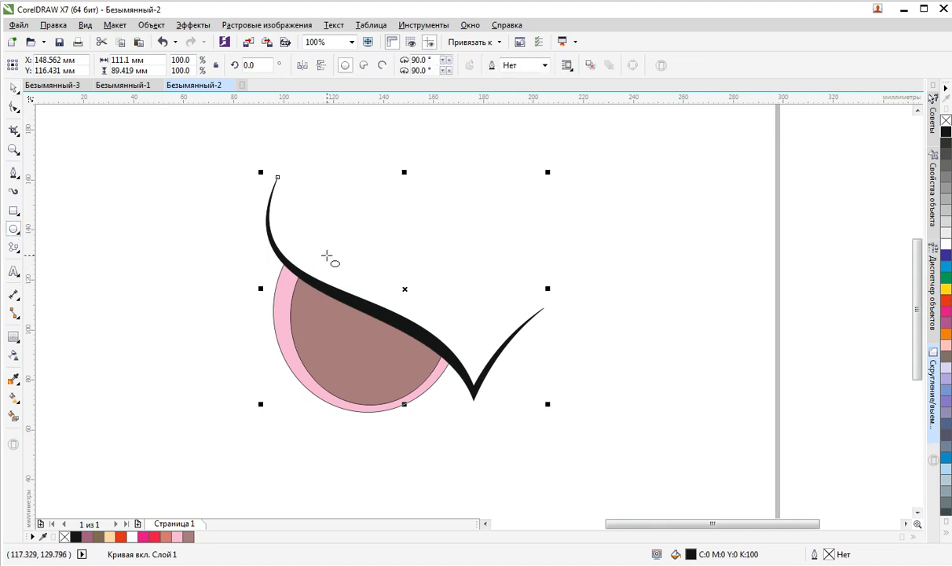
pyautogui.moveTo(326, 249); pyautogui.dragTo(404, 372)
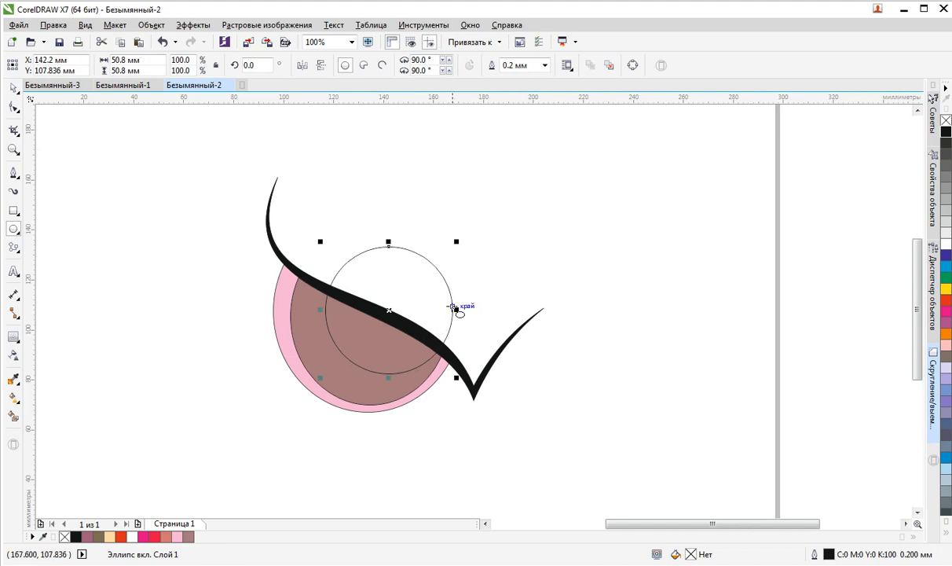
pyautogui.moveTo(453, 308); pyautogui.dragTo(447, 310)
pyautogui.moveTo(385, 309); pyautogui.dragTo(377, 311)
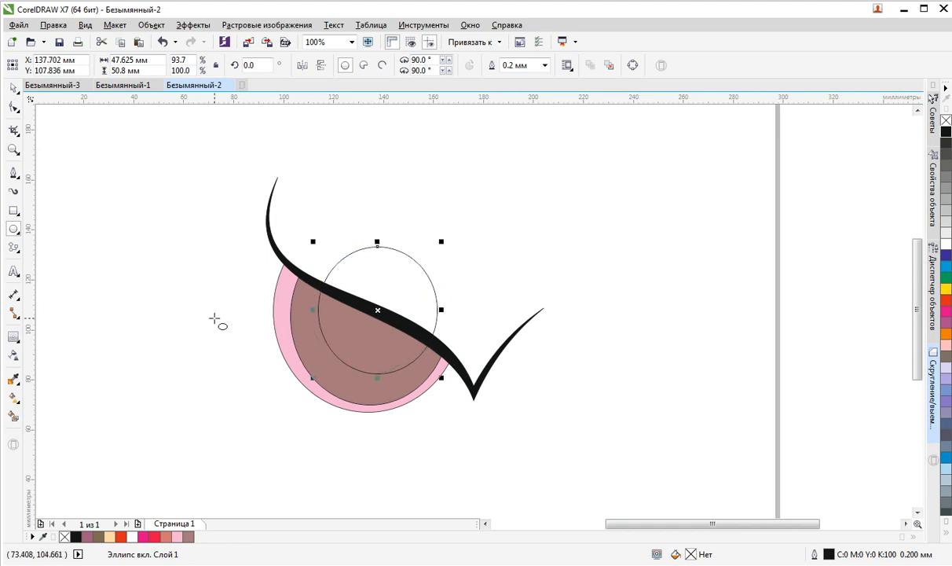
# Reselect the smallest ellipse and set the Smart Fill colour to tan (C:0 M:20 Y:60 K:20)
pyautogui.press('Escape')
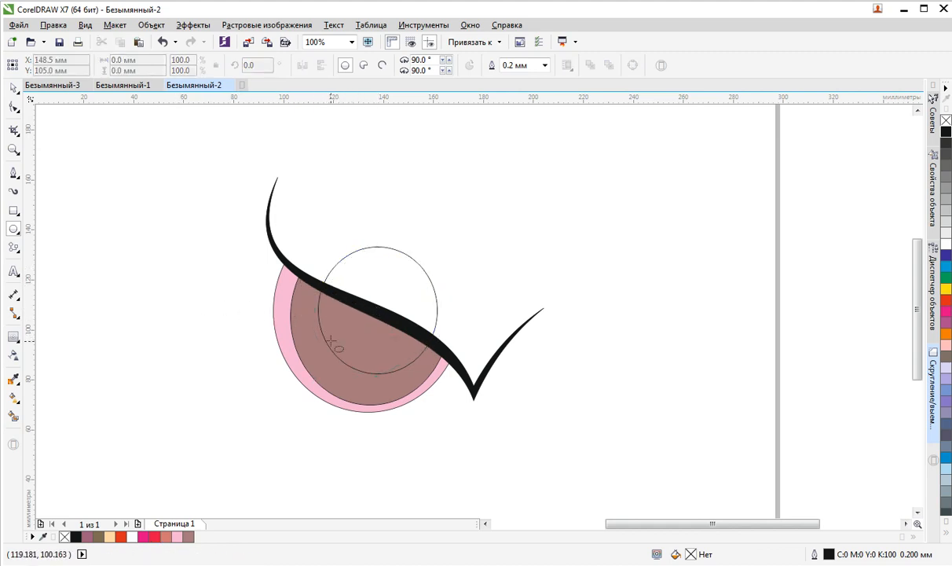
pyautogui.click(359, 337)
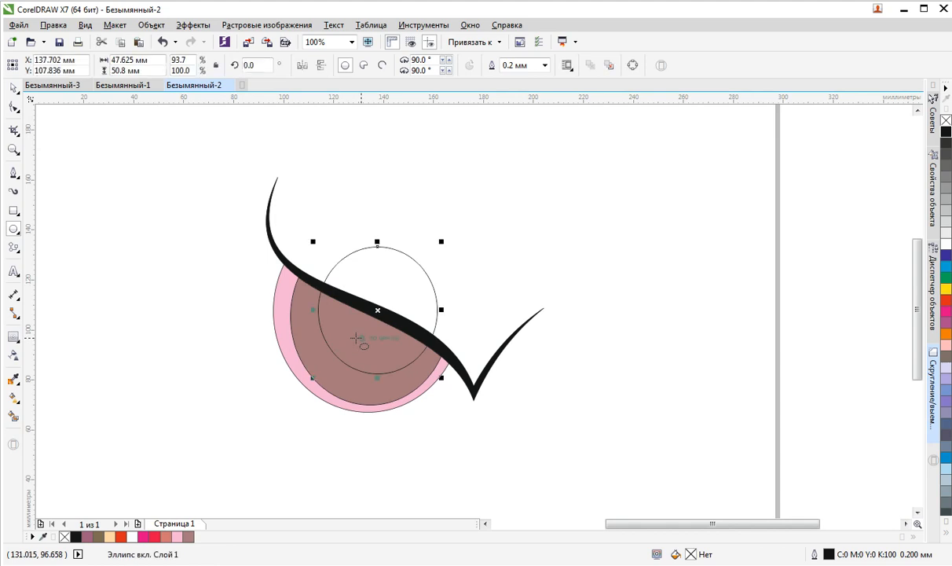
pyautogui.click(14, 414)
pyautogui.click(183, 65)
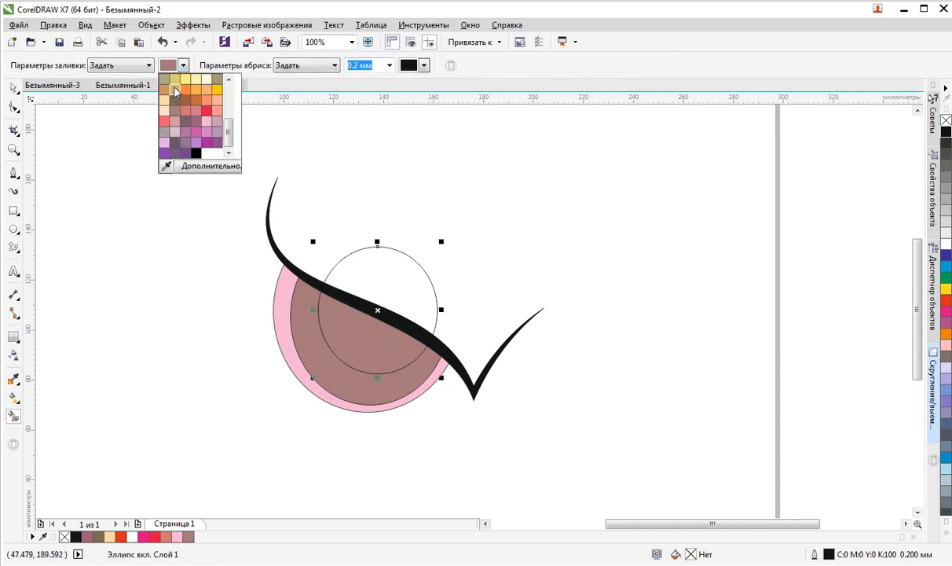
pyautogui.click(174, 88)
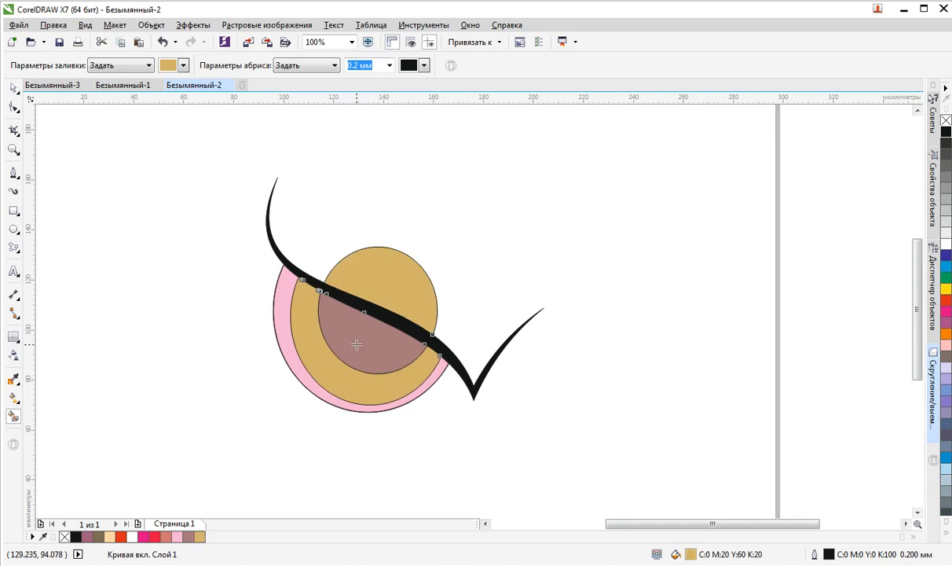
# Undo the tan fill, try it on the smallest ellipse's area above the swoosh, and undo that as well
pyautogui.click(162, 42)
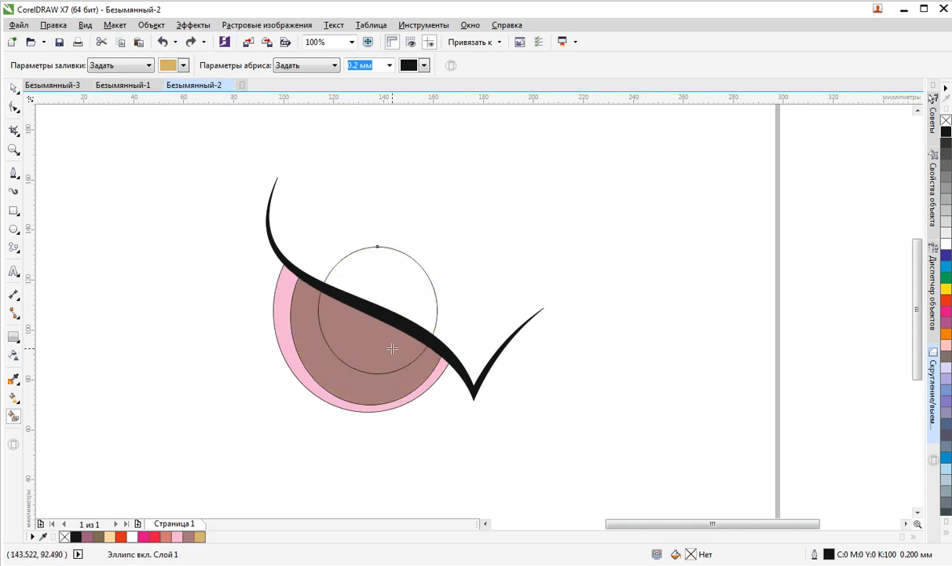
pyautogui.click(378, 266)
pyautogui.click(161, 42)
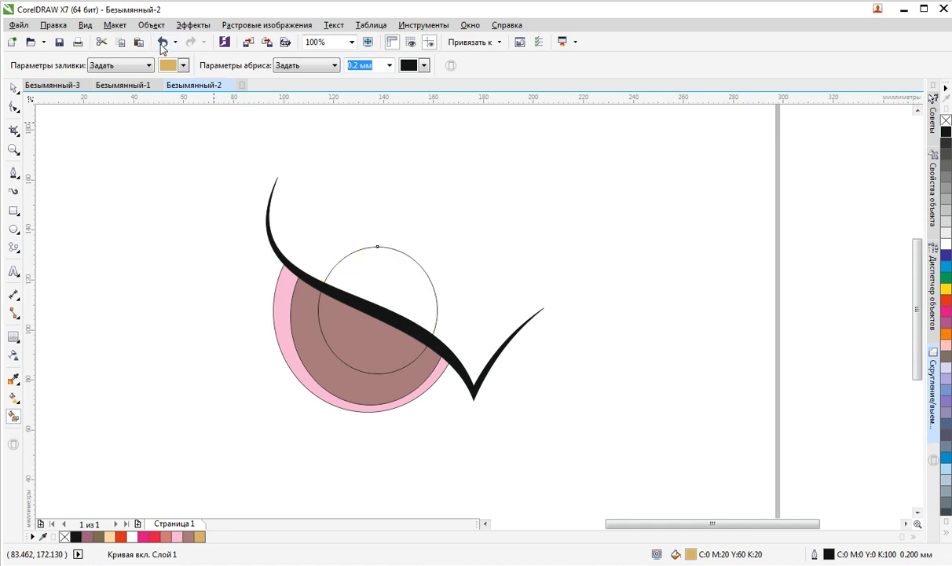
# Move the smallest ellipse outline clear of the swoosh and delete it
pyautogui.click(13, 89)
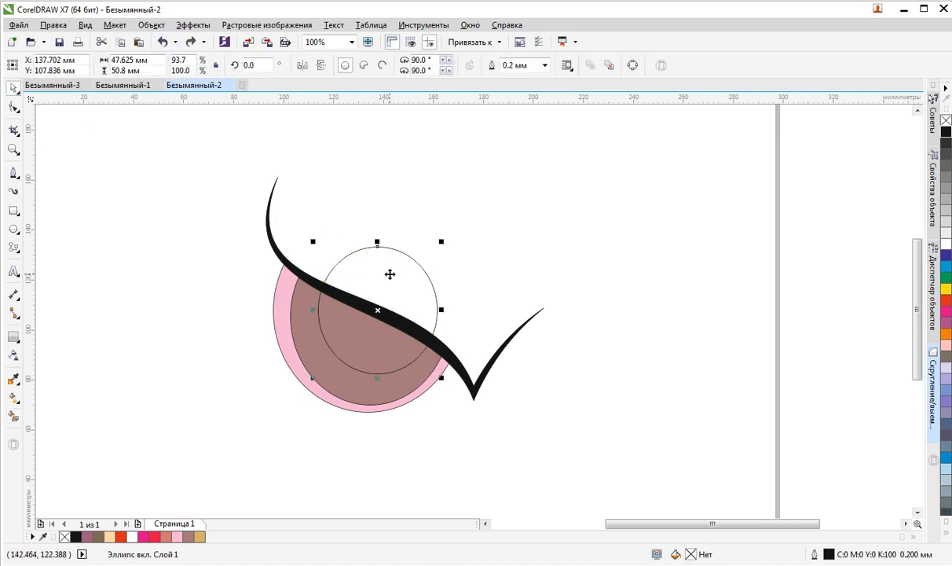
pyautogui.moveTo(389, 272); pyautogui.dragTo(616, 276)
pyautogui.press('Delete')
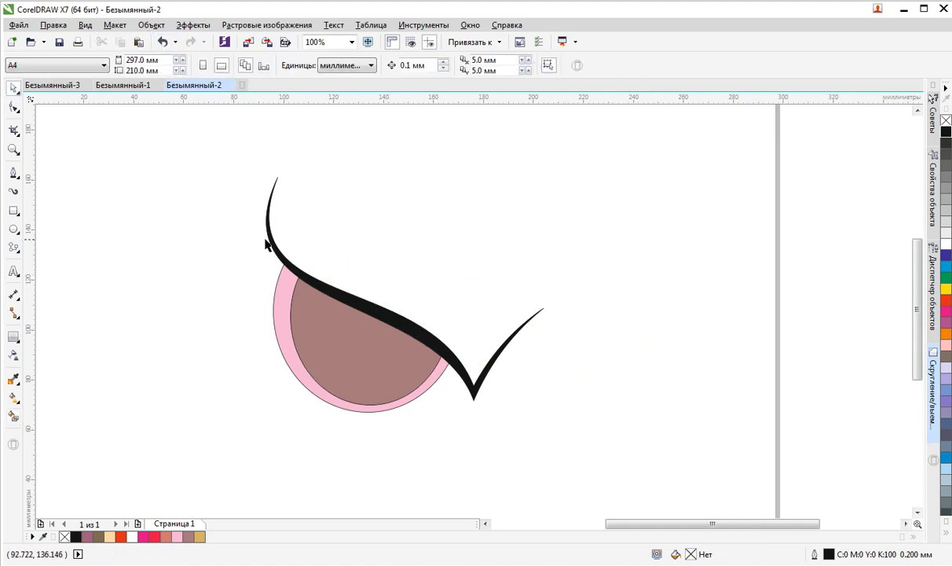
# Select the swoosh and all coloured segments together, convert their outlines to objects, and deselect them
pyautogui.moveTo(153, 120); pyautogui.dragTo(555, 442)
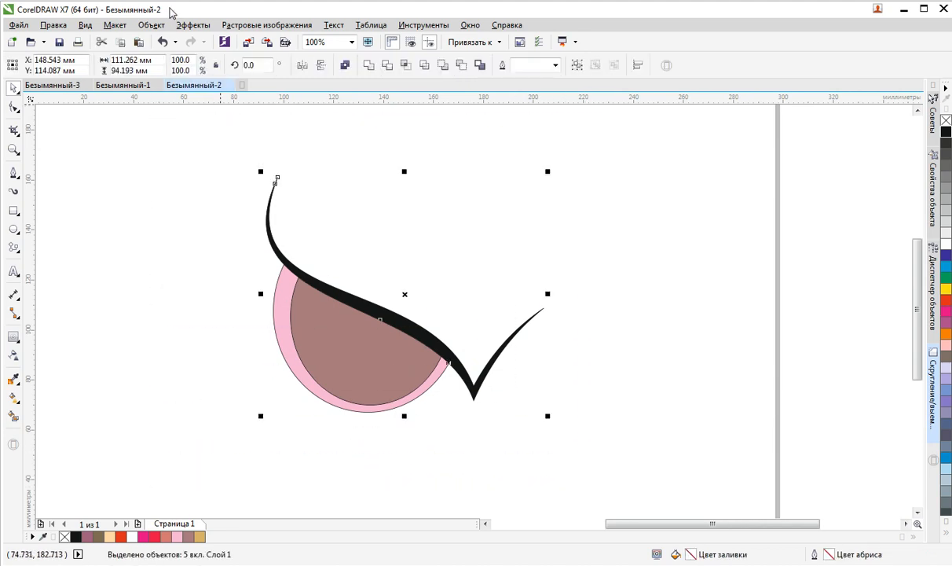
pyautogui.click(124, 26)
pyautogui.moveTo(150, 25)
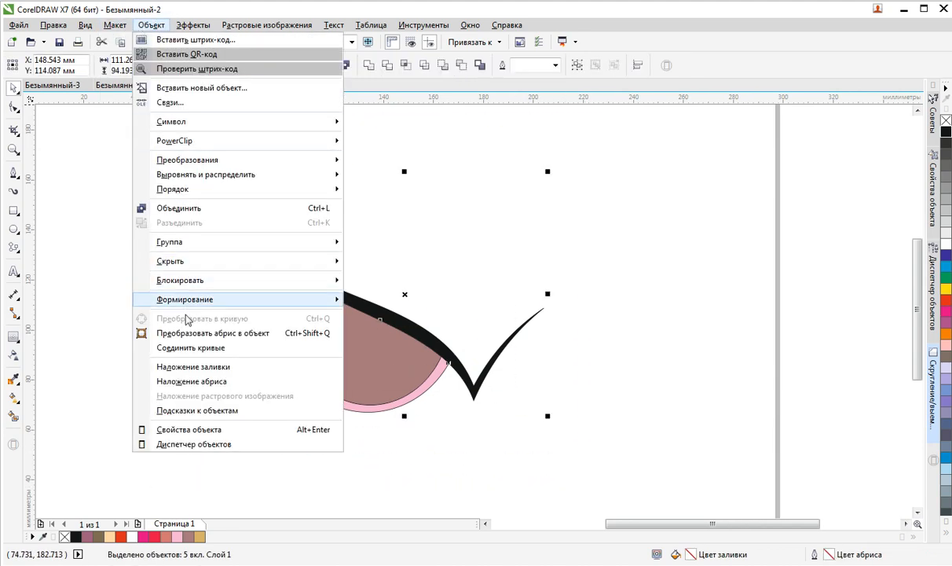
pyautogui.click(194, 337)
pyautogui.click(183, 223)
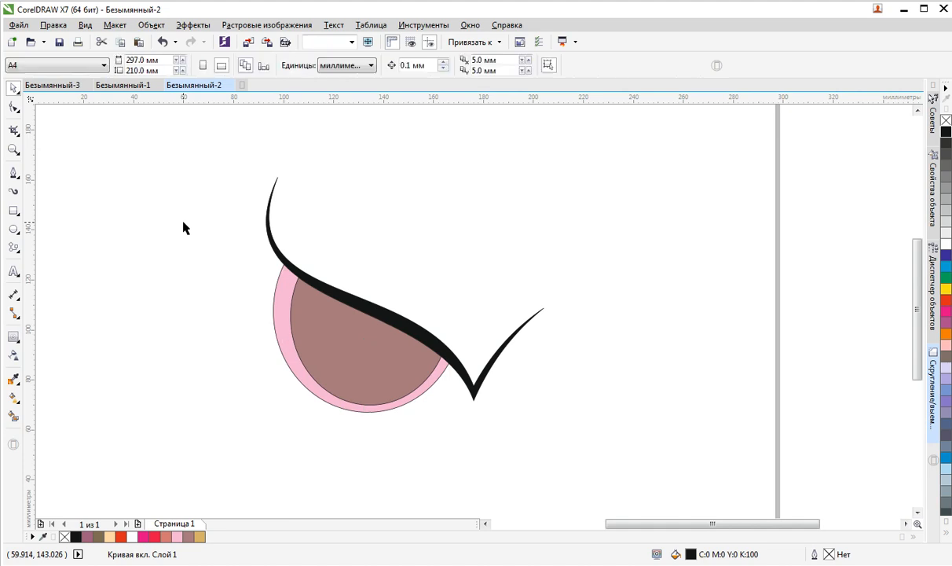
# Draw a circle about 56 mm across over the swoosh and brown segment, and undo the tiny extra ellipse drawn inside it
pyautogui.click(281, 263)
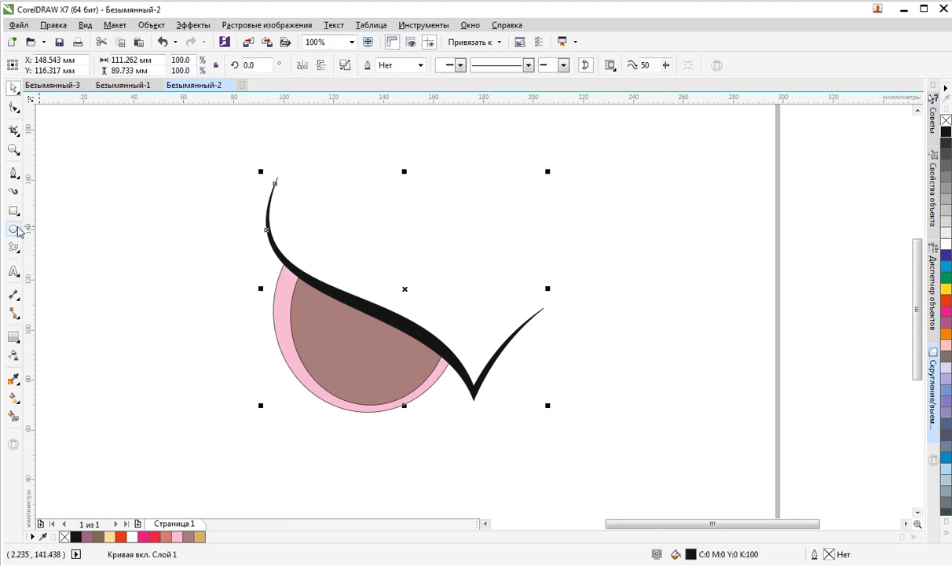
pyautogui.click(14, 229)
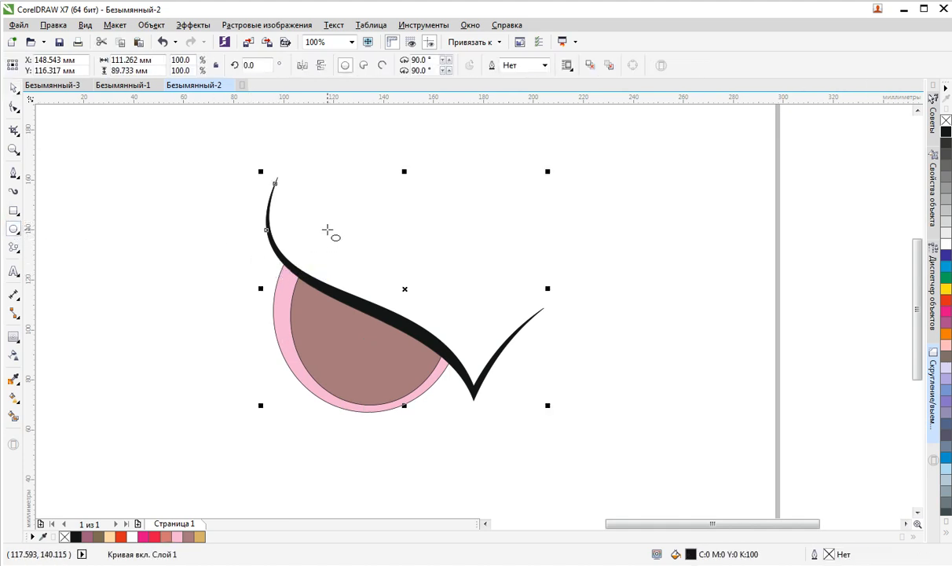
pyautogui.moveTo(323, 225); pyautogui.dragTo(388, 373)
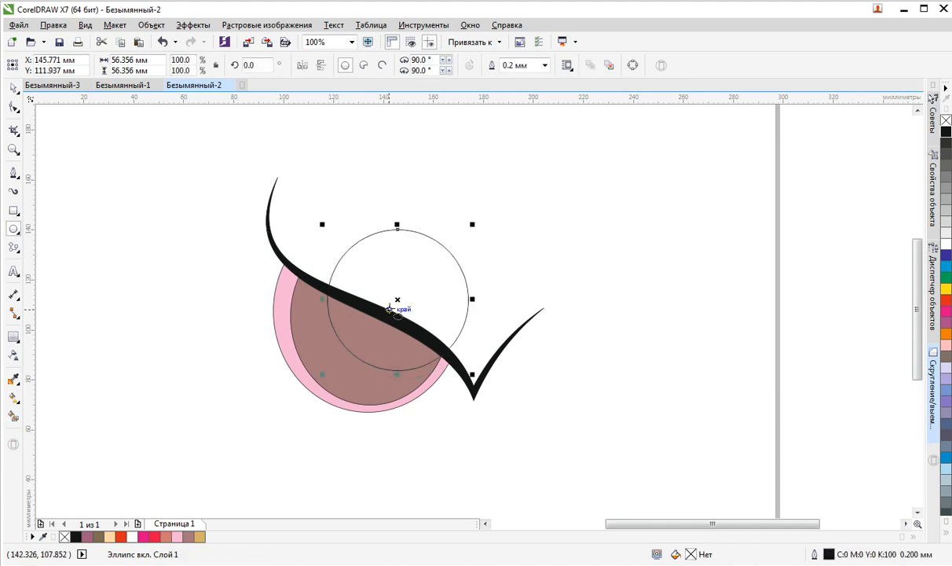
pyautogui.moveTo(397, 298); pyautogui.dragTo(376, 301)
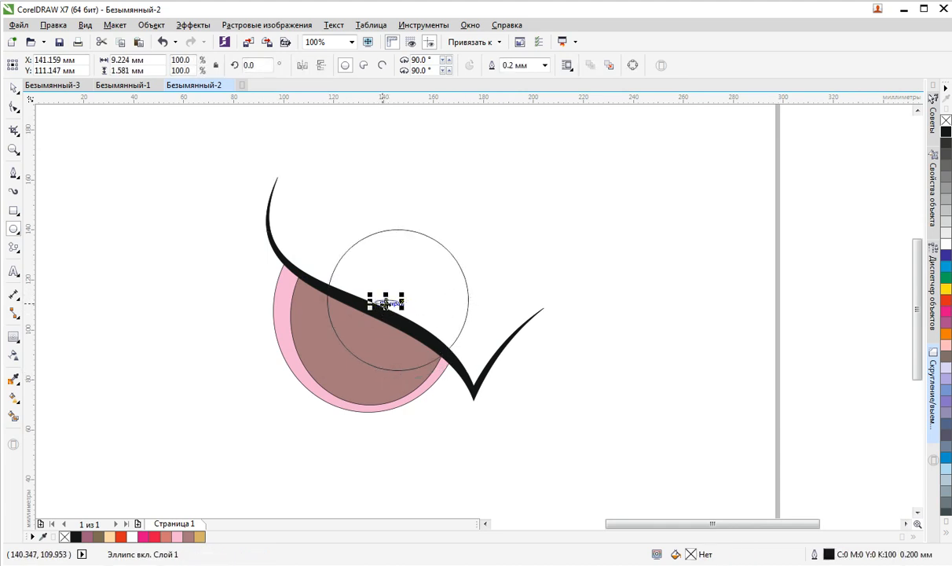
pyautogui.click(162, 42)
# Reshape the new circle into an ellipse about 46 by 52 mm and position it across the swoosh inside the brown segment
pyautogui.click(14, 106)
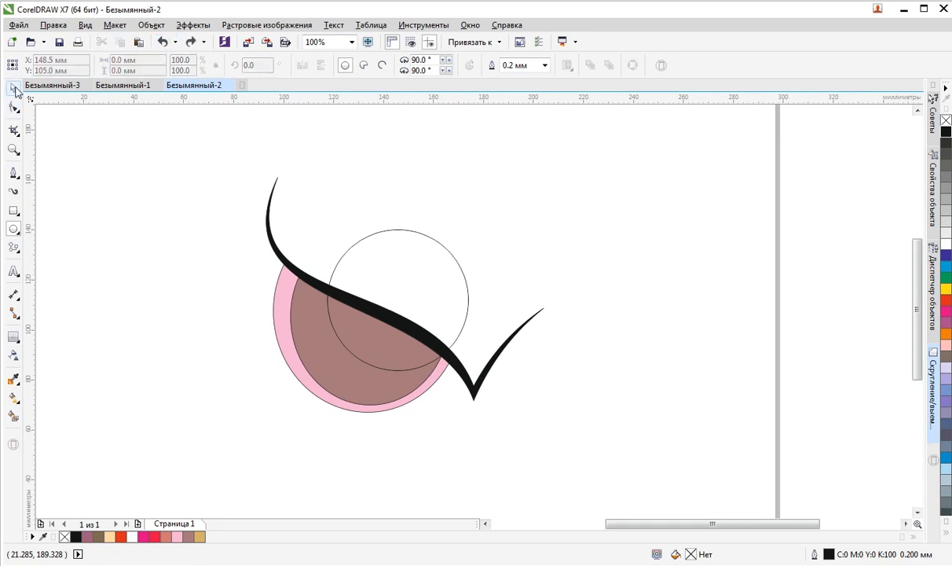
pyautogui.click(13, 87)
pyautogui.moveTo(397, 301); pyautogui.dragTo(374, 301)
pyautogui.moveTo(449, 302); pyautogui.dragTo(432, 303)
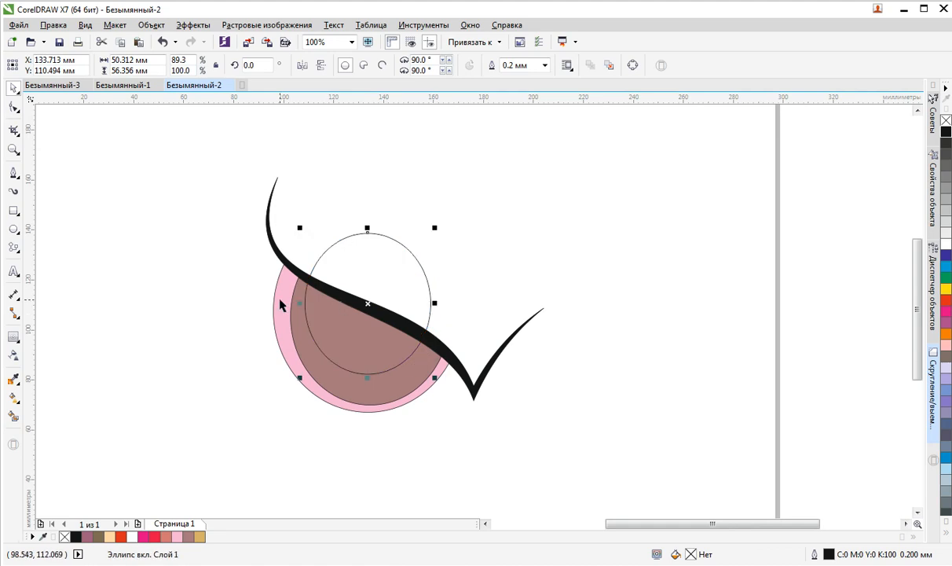
pyautogui.moveTo(300, 303); pyautogui.dragTo(312, 307)
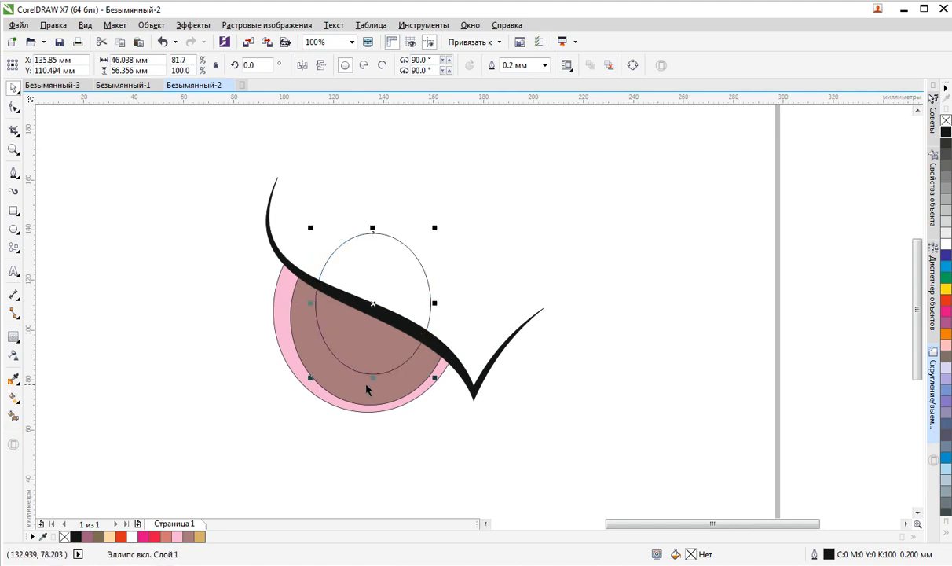
pyautogui.moveTo(372, 377); pyautogui.dragTo(372, 366)
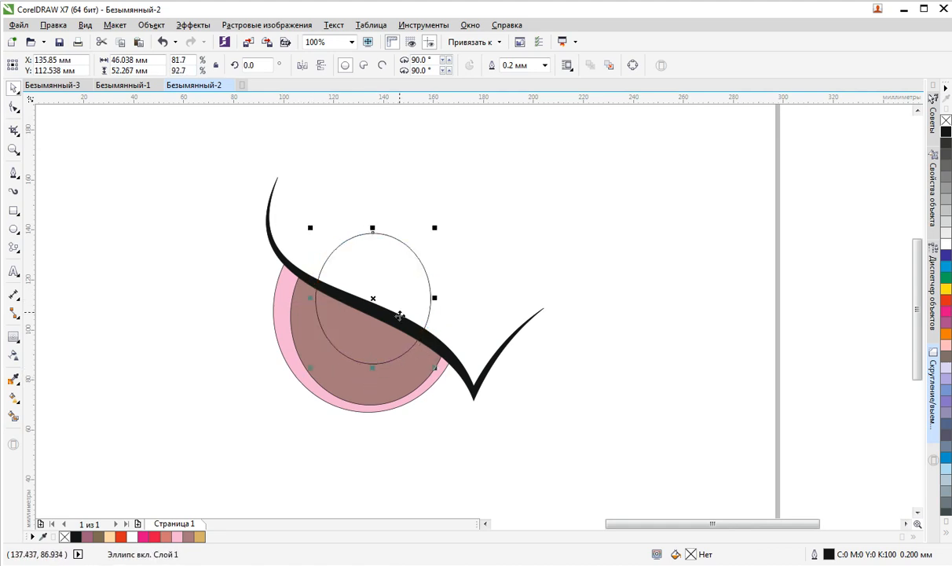
pyautogui.moveTo(373, 299); pyautogui.dragTo(381, 307)
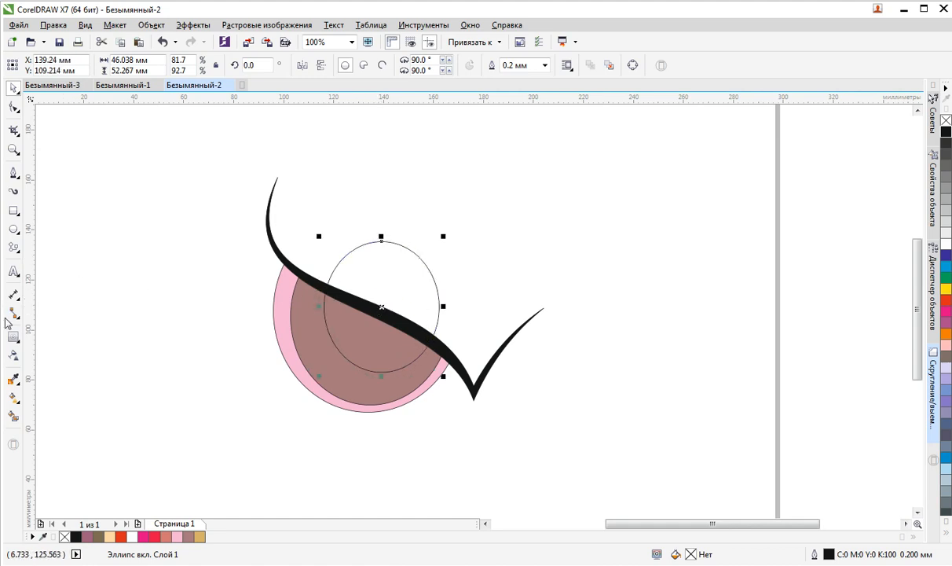
# Smart Fill the smallest ellipse's area below the swoosh with tan
pyautogui.click(12, 418)
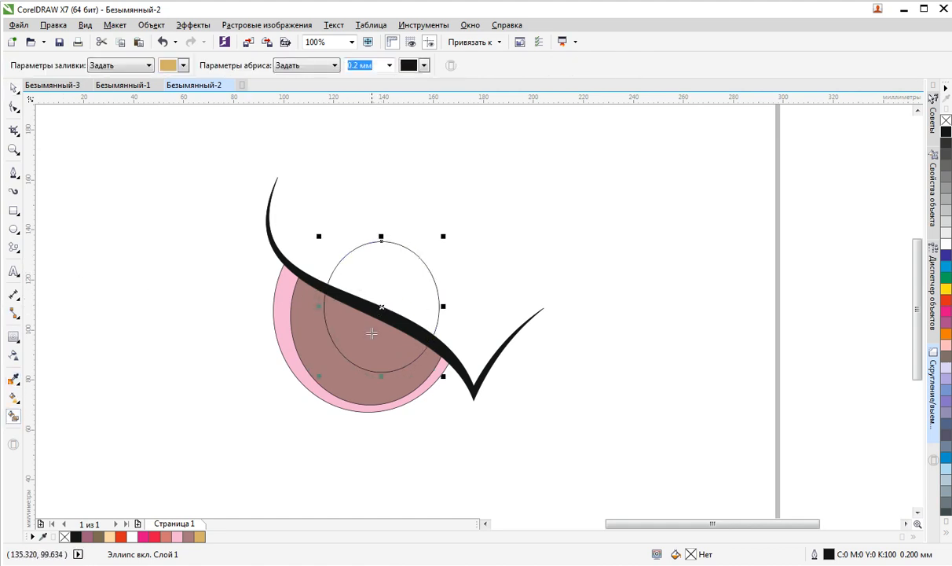
pyautogui.click(364, 339)
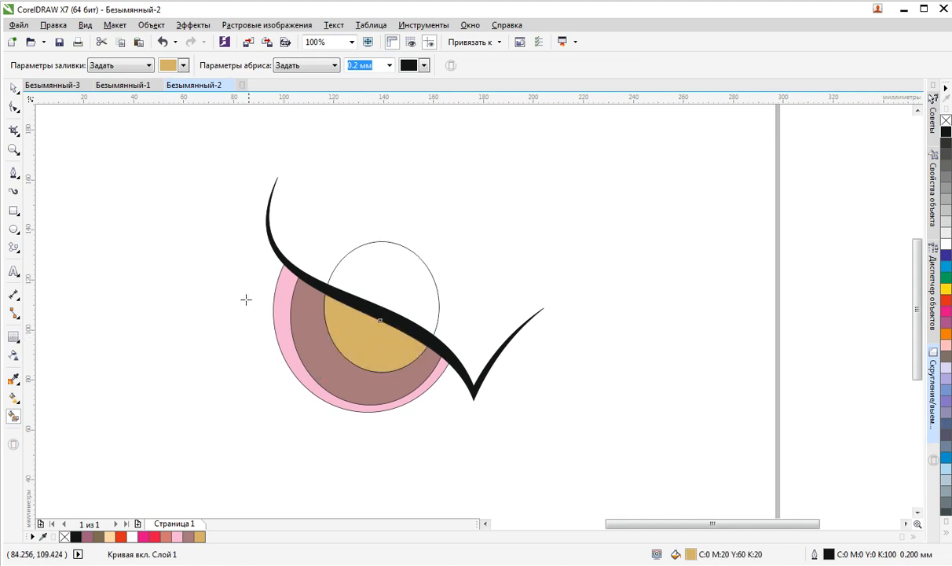
# Try filling the ellipse's area above the swoosh with tan, undo that fill, and delete the unfilled helper ellipse
pyautogui.click(377, 268)
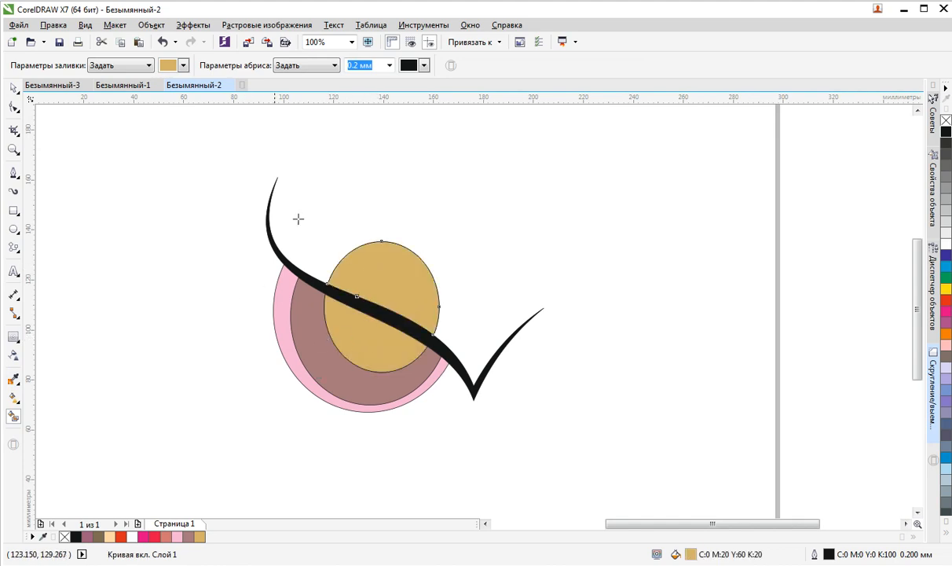
pyautogui.click(163, 42)
pyautogui.click(14, 88)
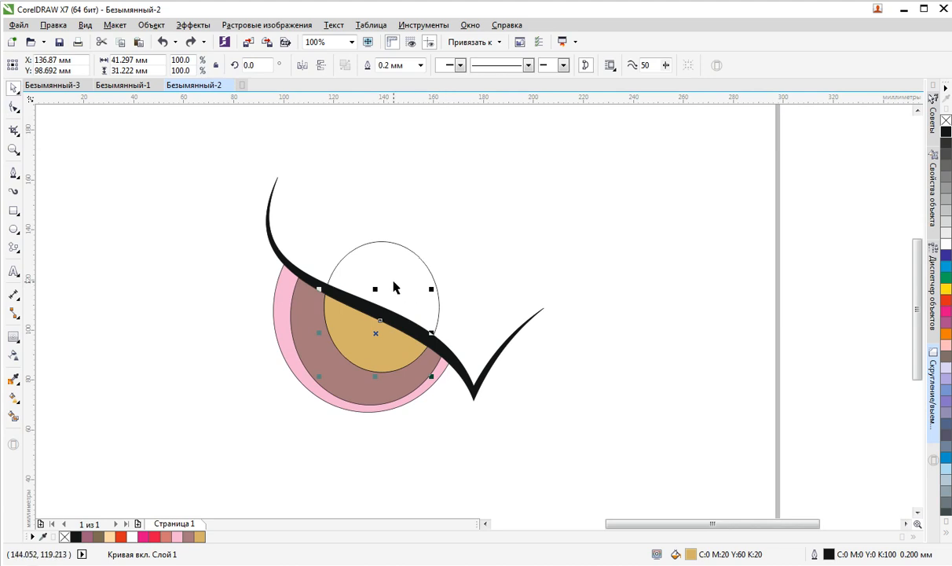
pyautogui.moveTo(393, 281); pyautogui.dragTo(624, 236)
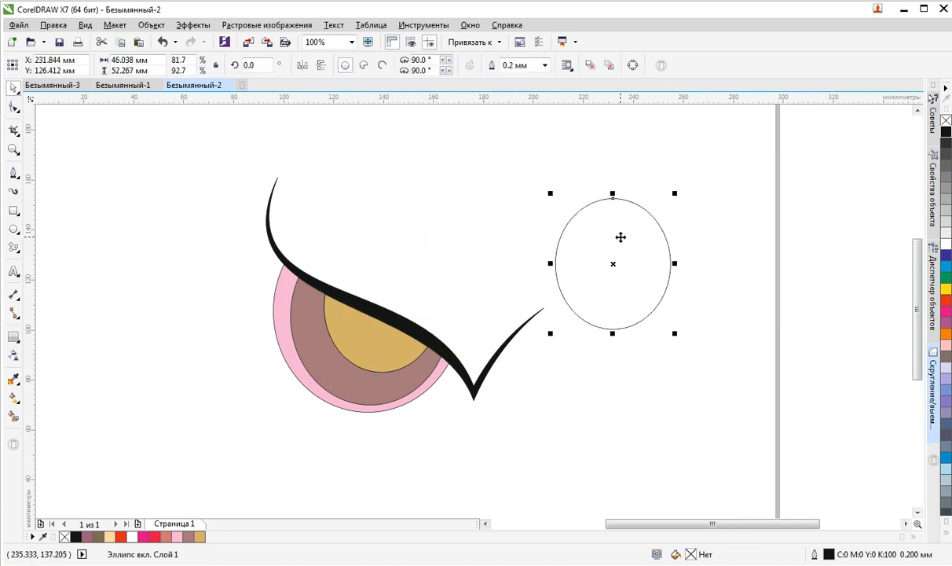
pyautogui.press('Delete')
pyautogui.scroll(-2, 344, 319)
pyautogui.scroll(2, 336, 354)
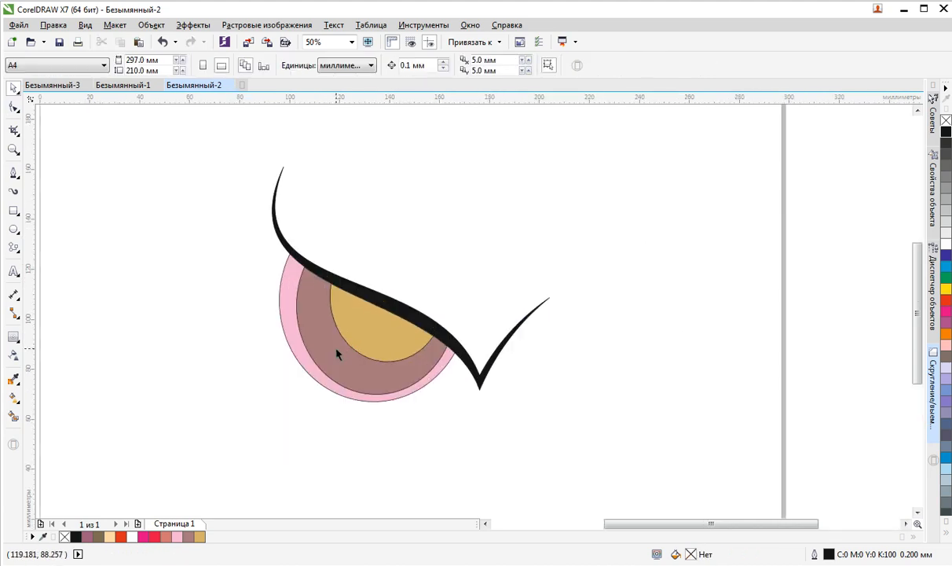
# Recolour the outer pink segment and the innermost tan segment black
pyautogui.click(293, 342)
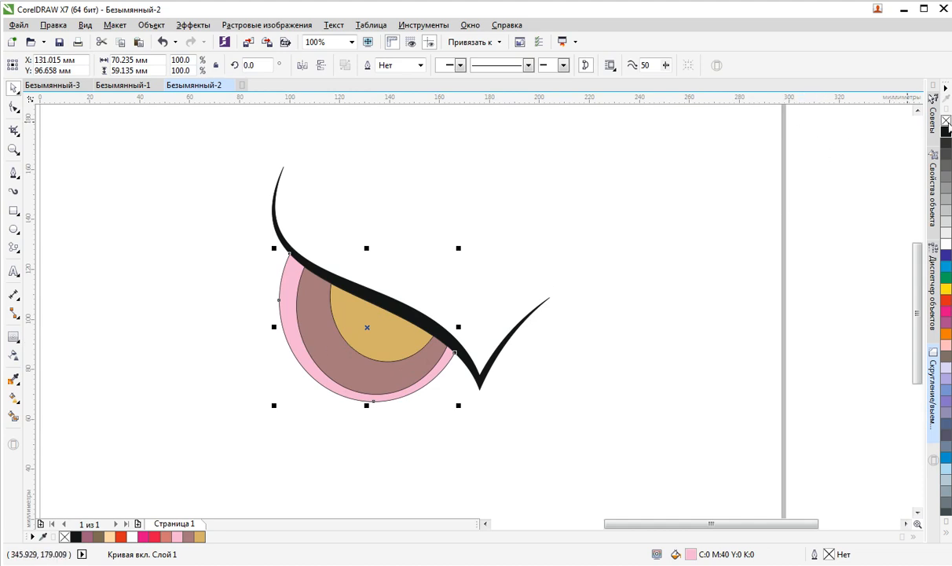
pyautogui.click(944, 134)
pyautogui.click(359, 330)
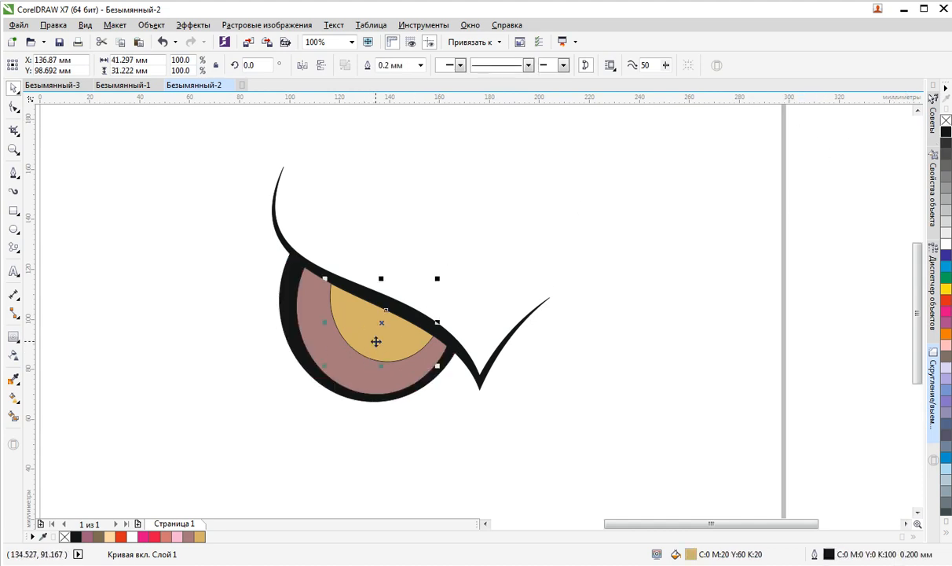
pyautogui.click(944, 134)
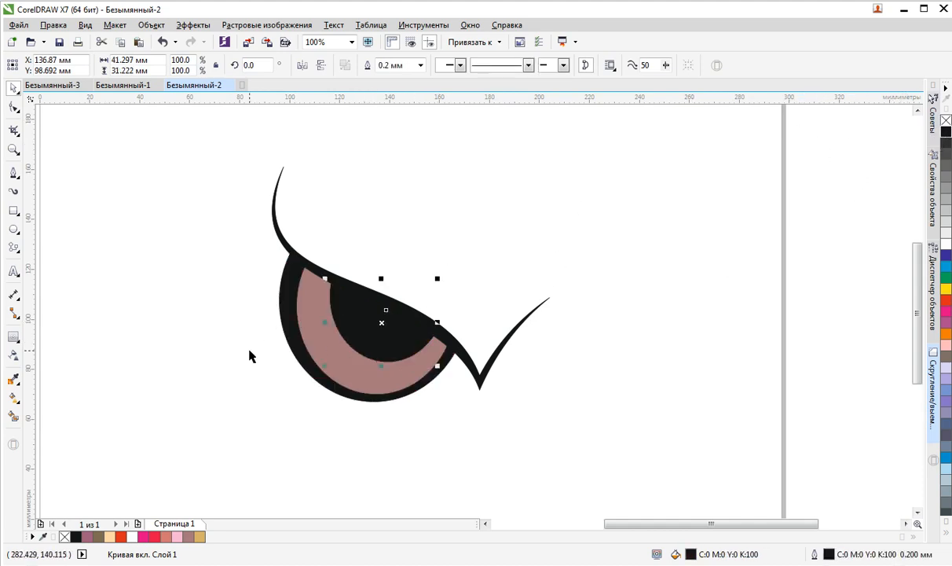
# Recolour the middle brown segment magenta (C:0 M:100 Y:0 K:0)
pyautogui.scroll(-2, 250, 351)
pyautogui.scroll(2, 292, 357)
pyautogui.click(295, 351)
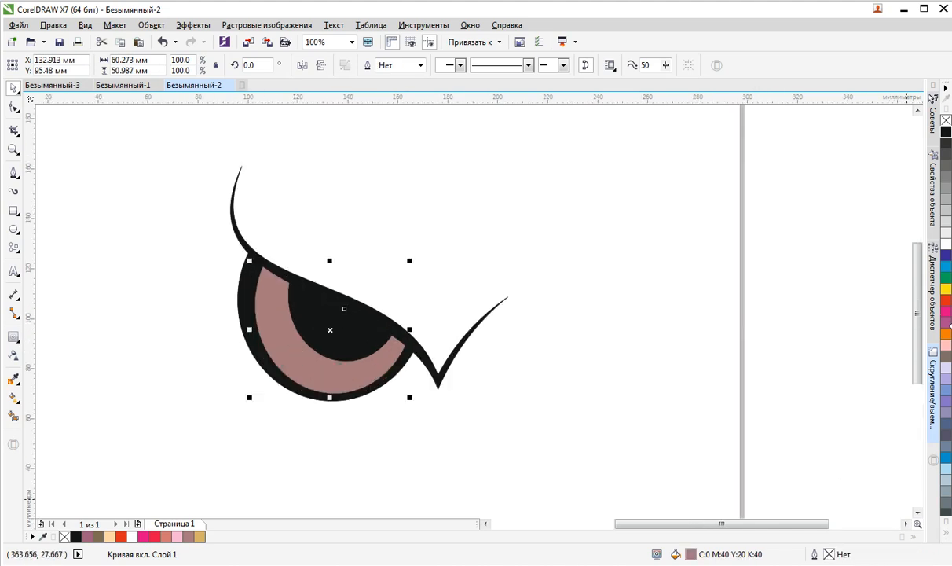
pyautogui.click(946, 312)
pyautogui.scroll(-2, 323, 403)
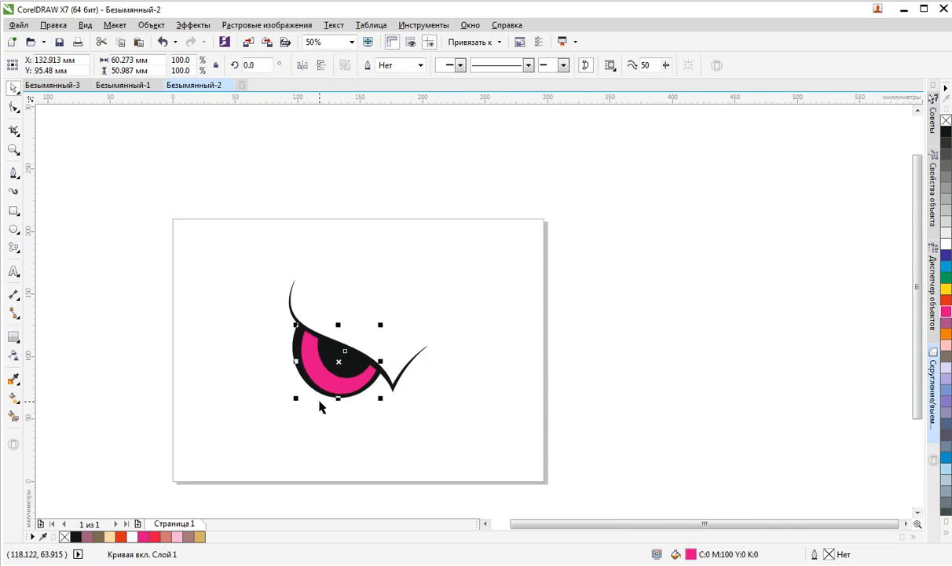
pyautogui.scroll(4, 319, 406)
pyautogui.scroll(-6, 263, 383)
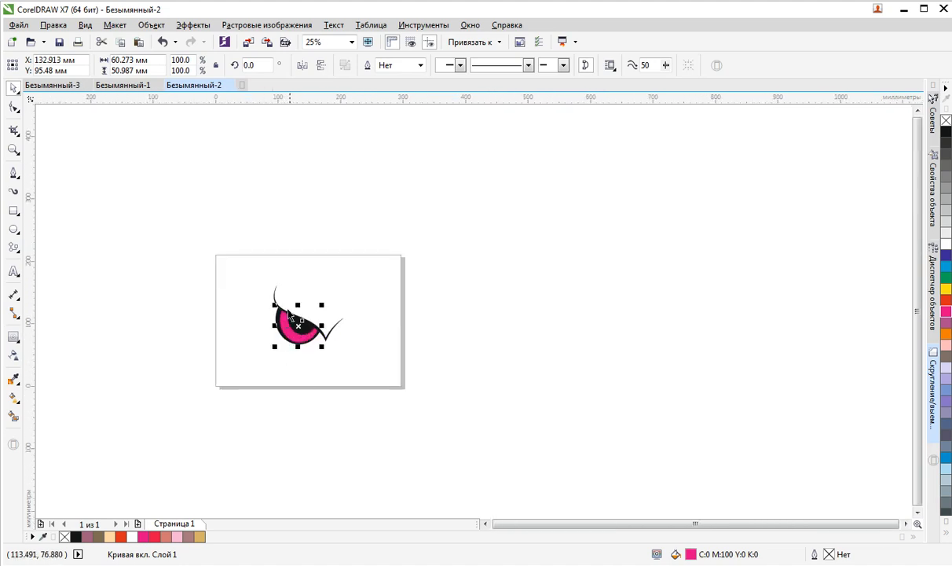
pyautogui.scroll(4, 275, 290)
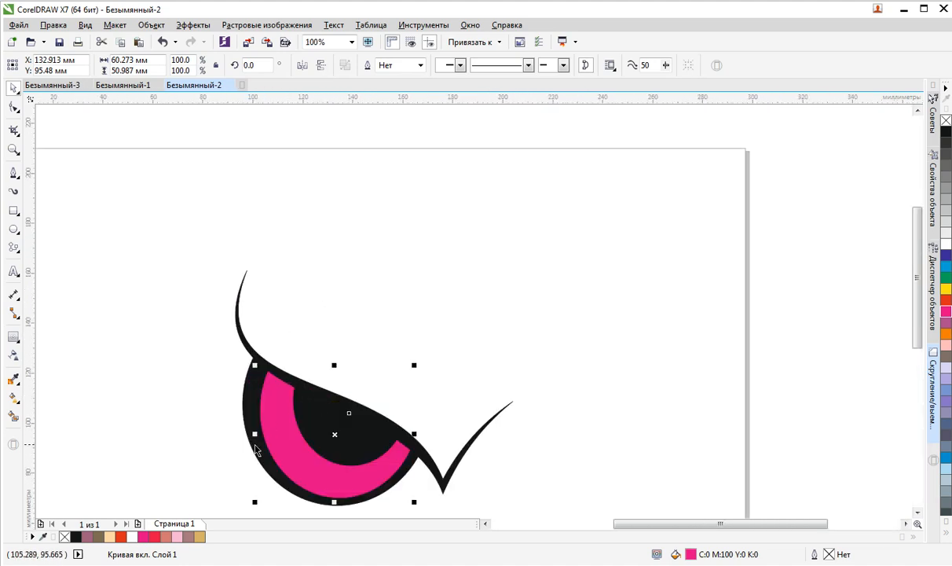
pyautogui.scroll(-1, 298, 450)
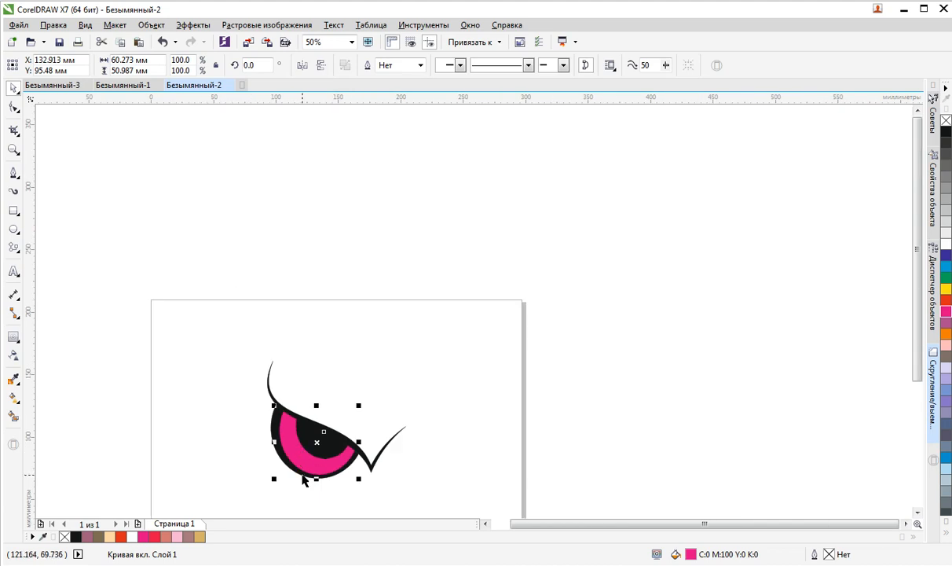
# Draw a thin curved eyelash outline about 15 by 9 mm with the Pen tool, extending left from the swoosh's upper arm
pyautogui.scroll(1, 303, 480)
pyautogui.scroll(2, 223, 313)
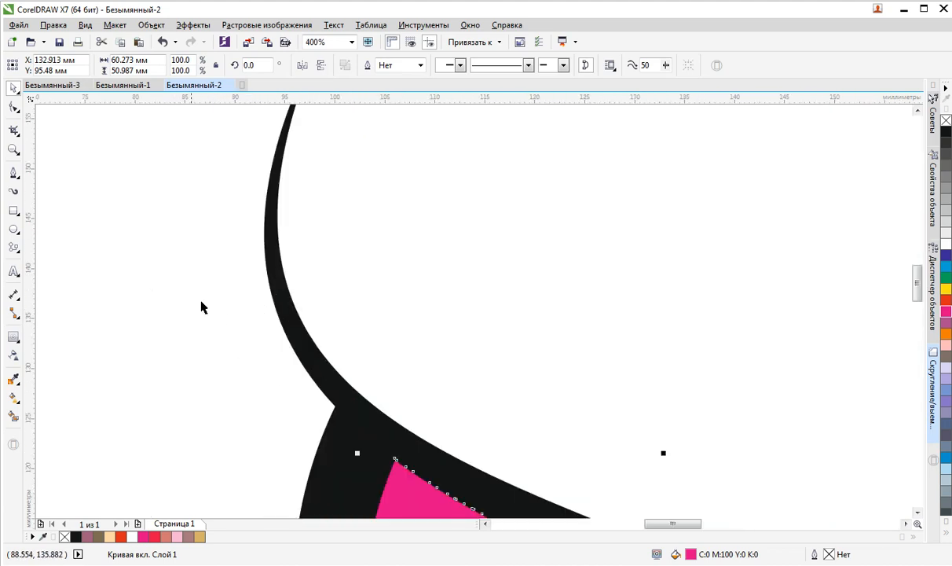
pyautogui.click(13, 173)
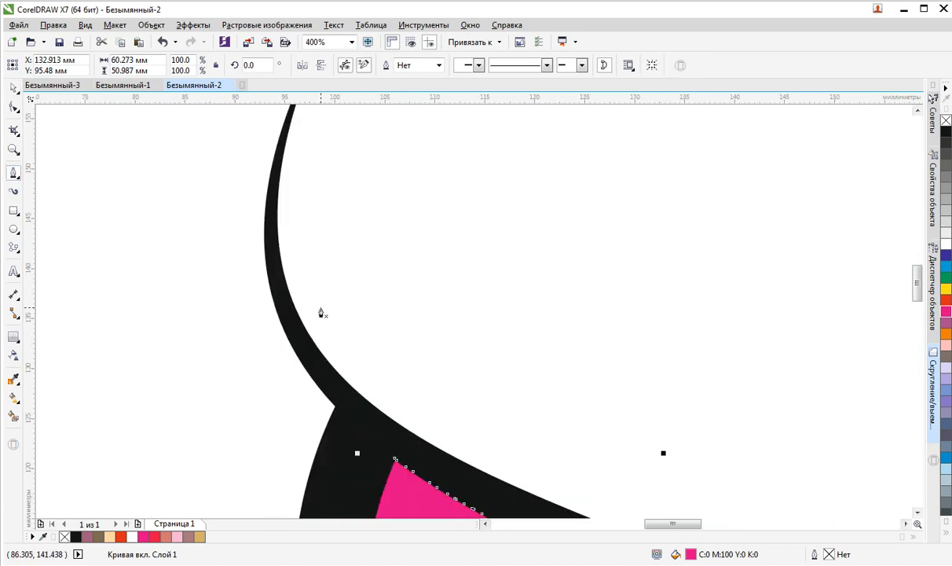
pyautogui.click(276, 300)
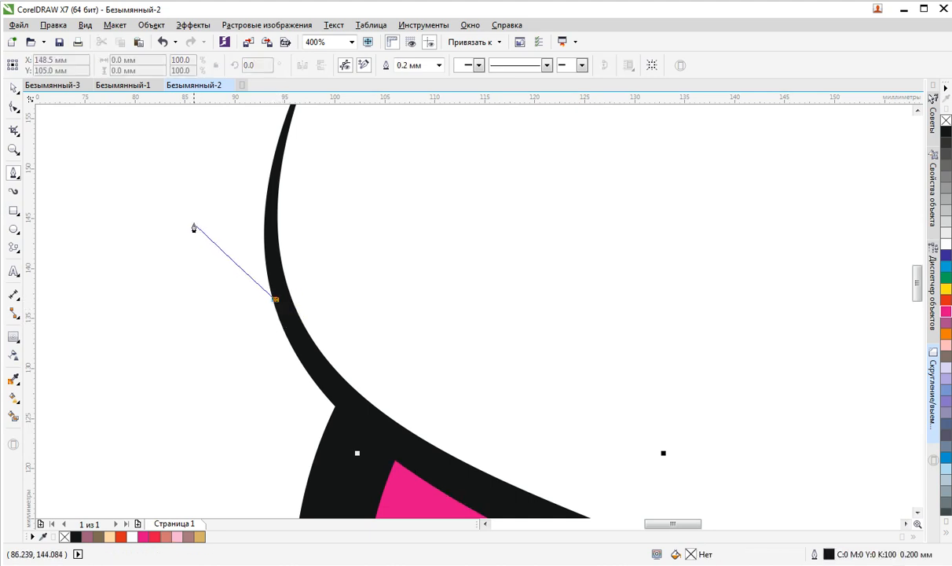
pyautogui.moveTo(149, 220); pyautogui.dragTo(76, 241)
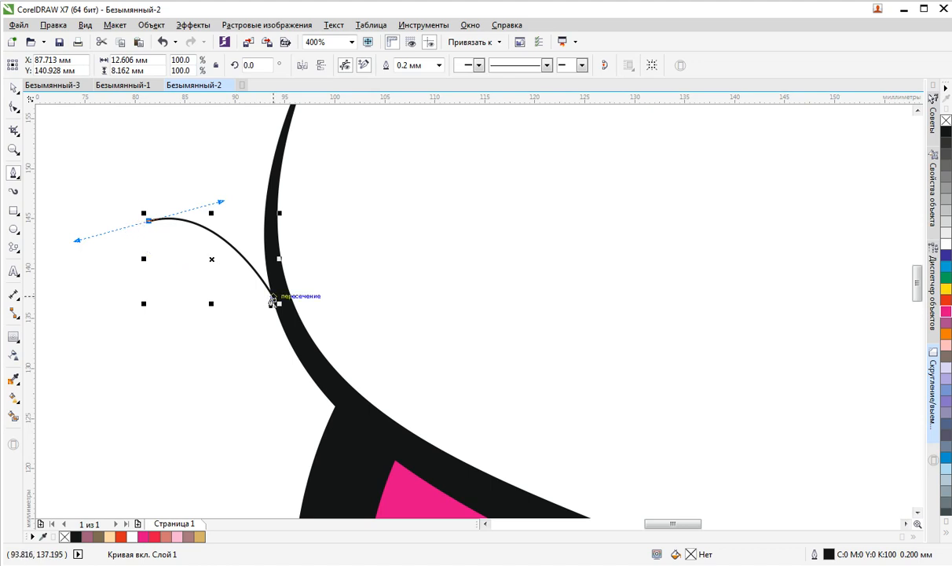
pyautogui.moveTo(275, 300); pyautogui.dragTo(364, 444)
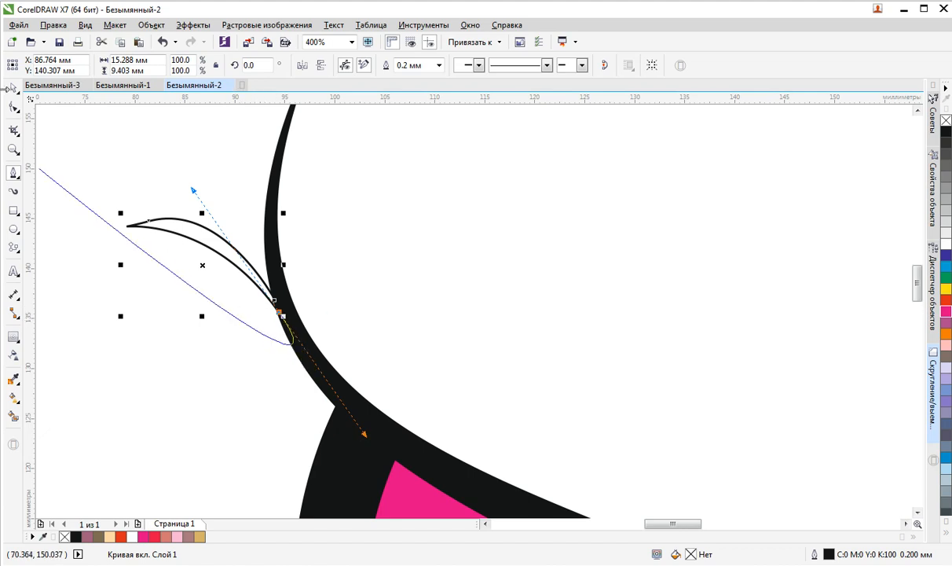
pyautogui.click(13, 88)
pyautogui.click(285, 330)
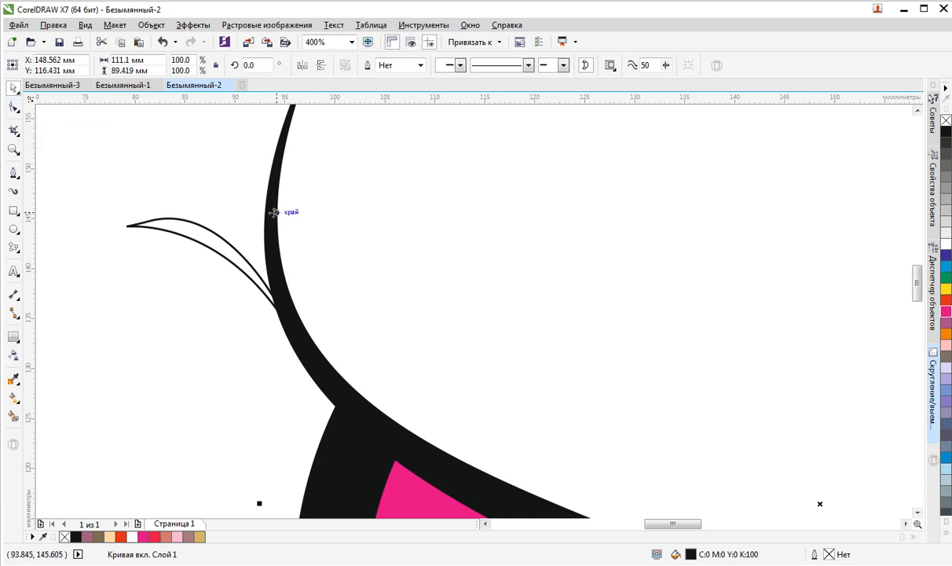
# Draw a second curved eyelash outline about 16 by 9 mm just below the first, starting and ending on the swoosh
pyautogui.click(14, 172)
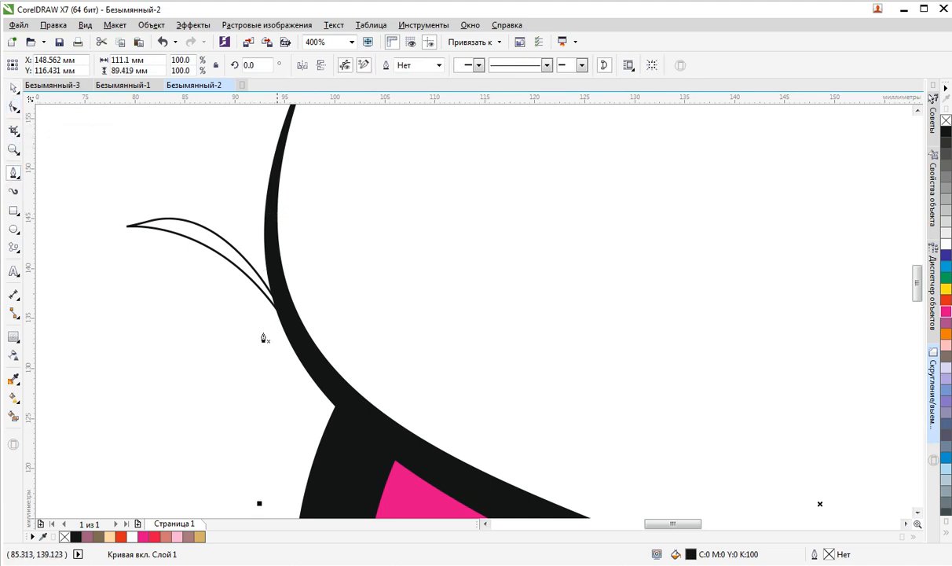
pyautogui.click(285, 319)
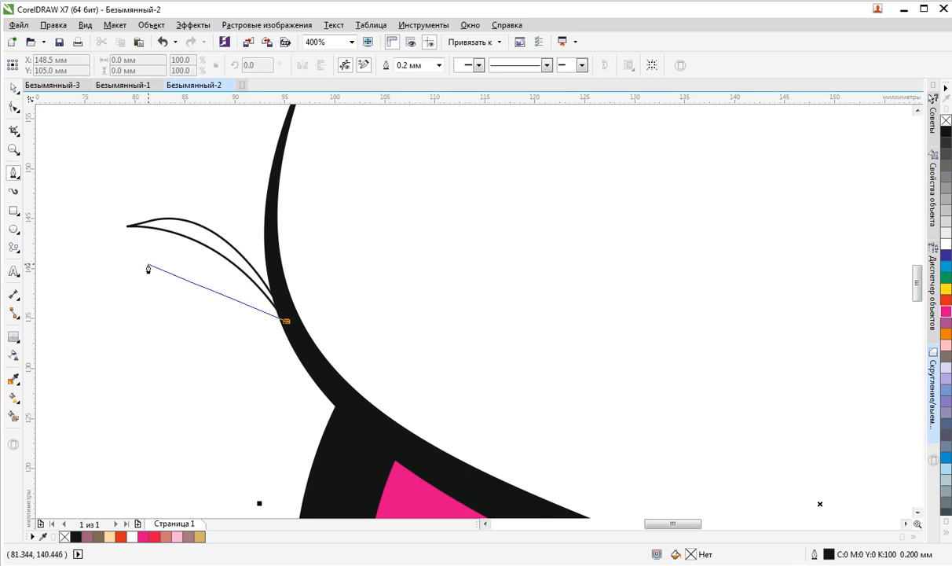
pyautogui.moveTo(148, 264); pyautogui.dragTo(86, 318)
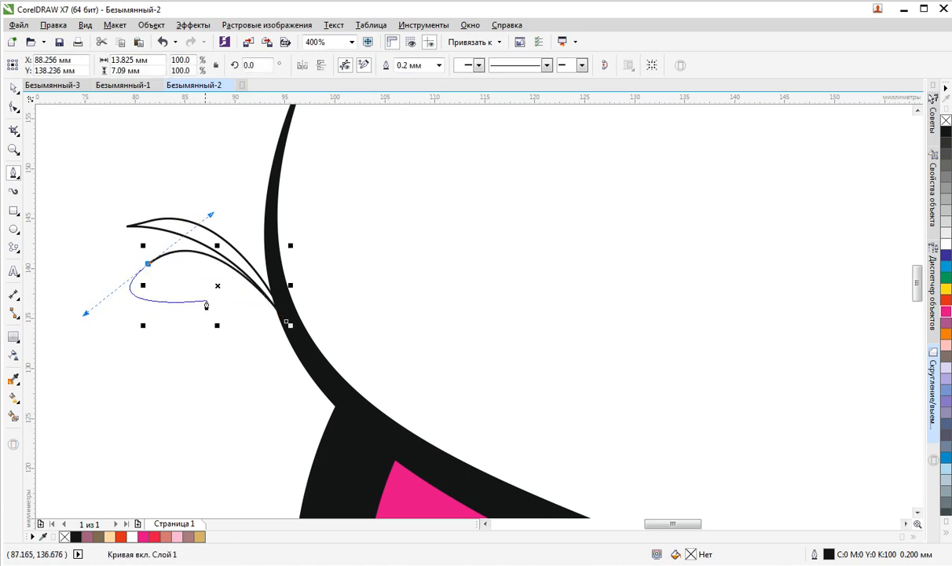
pyautogui.moveTo(287, 338); pyautogui.dragTo(381, 479)
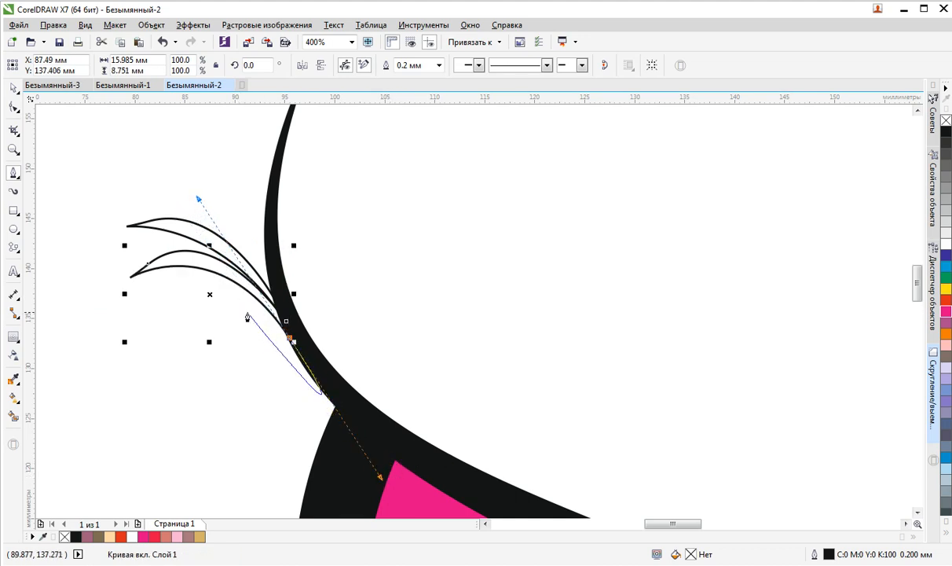
pyautogui.click(14, 108)
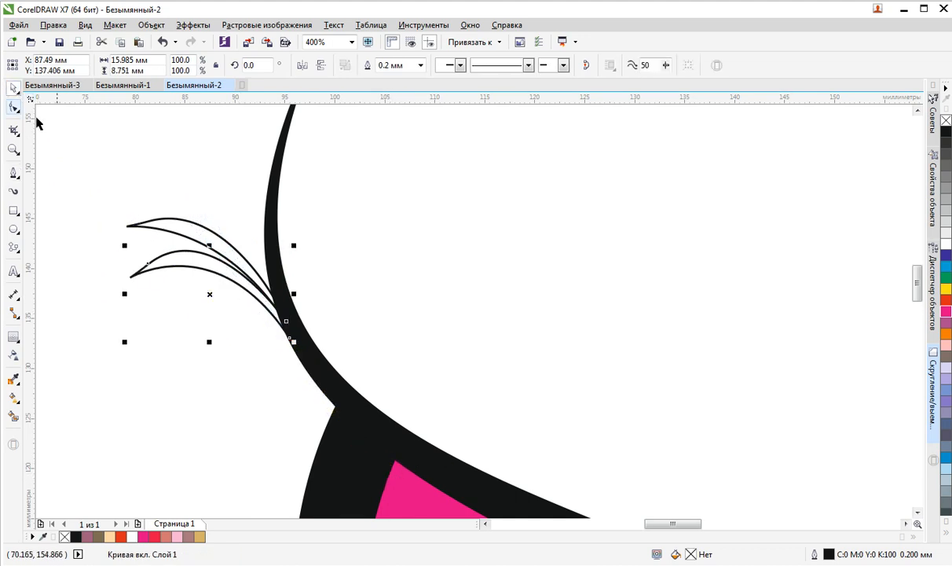
pyautogui.click(306, 350)
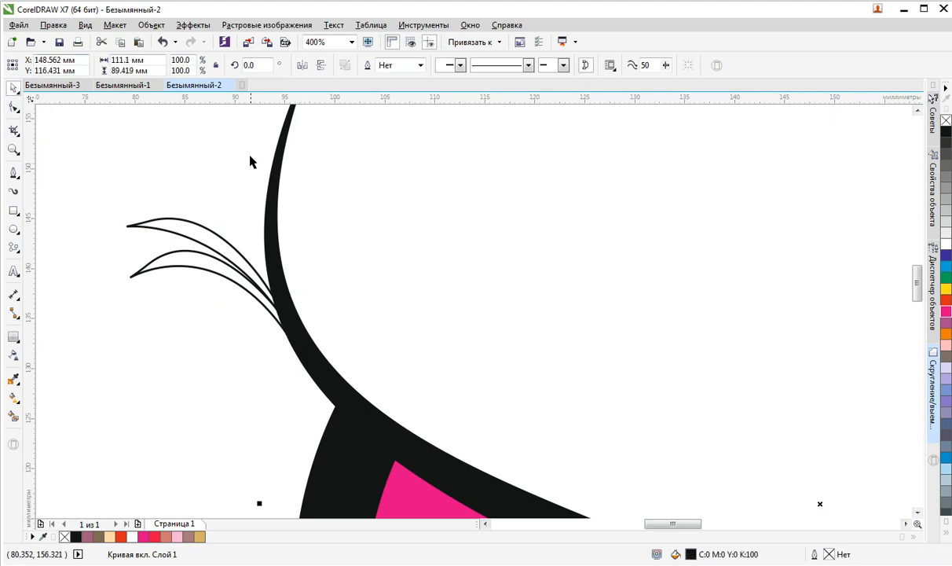
# Draw a third curved eyelash outline with the Pen tool below the second, with both ends inside the swoosh
pyautogui.click(14, 171)
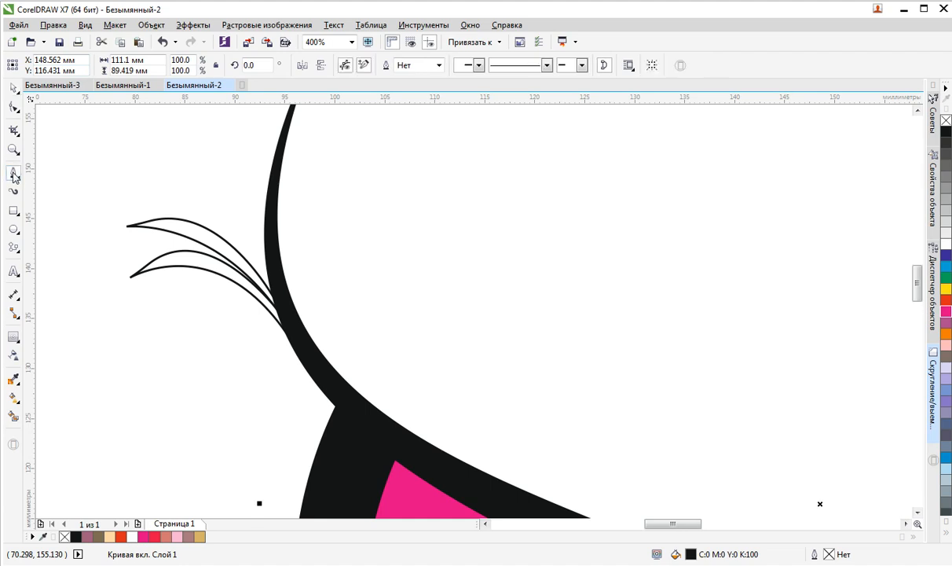
pyautogui.click(302, 341)
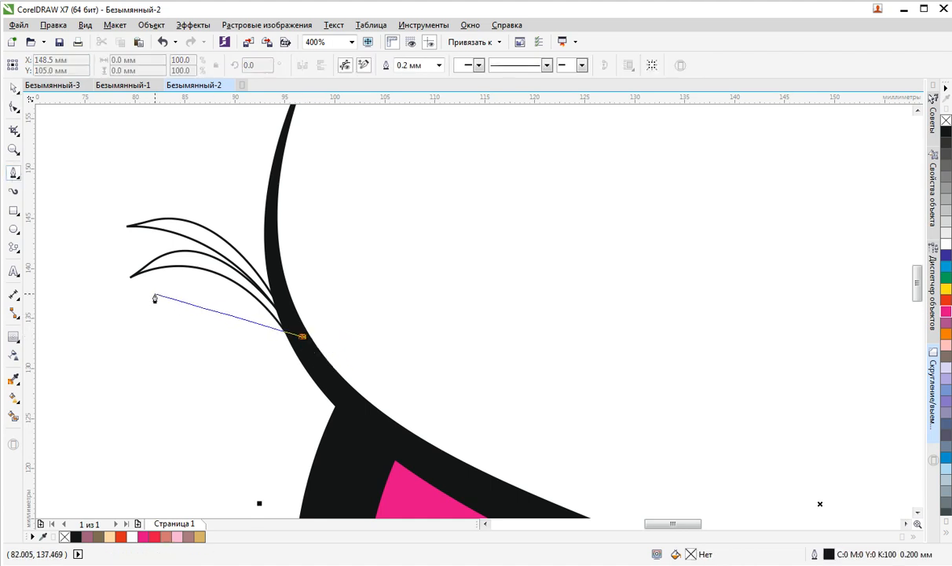
pyautogui.moveTo(155, 293); pyautogui.dragTo(95, 340)
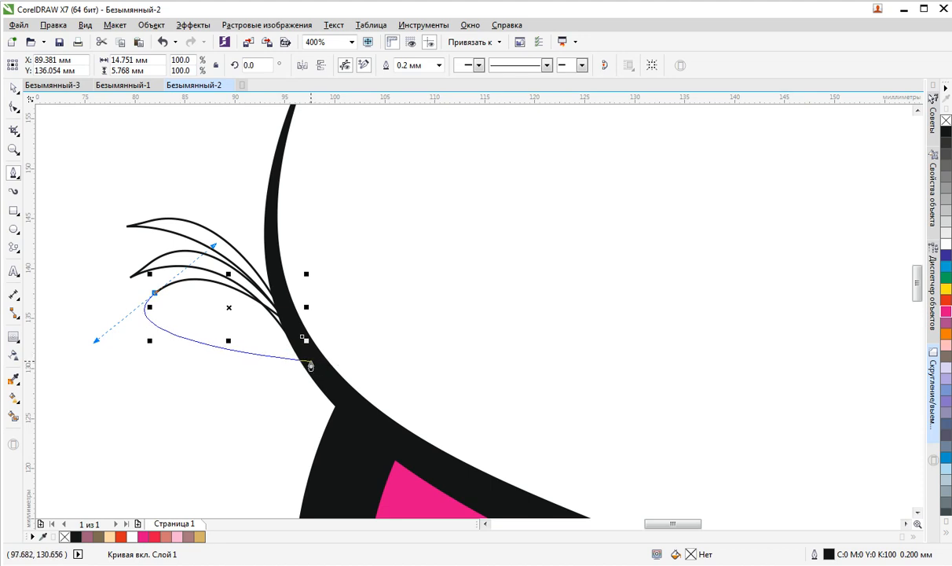
pyautogui.moveTo(311, 361); pyautogui.dragTo(416, 497)
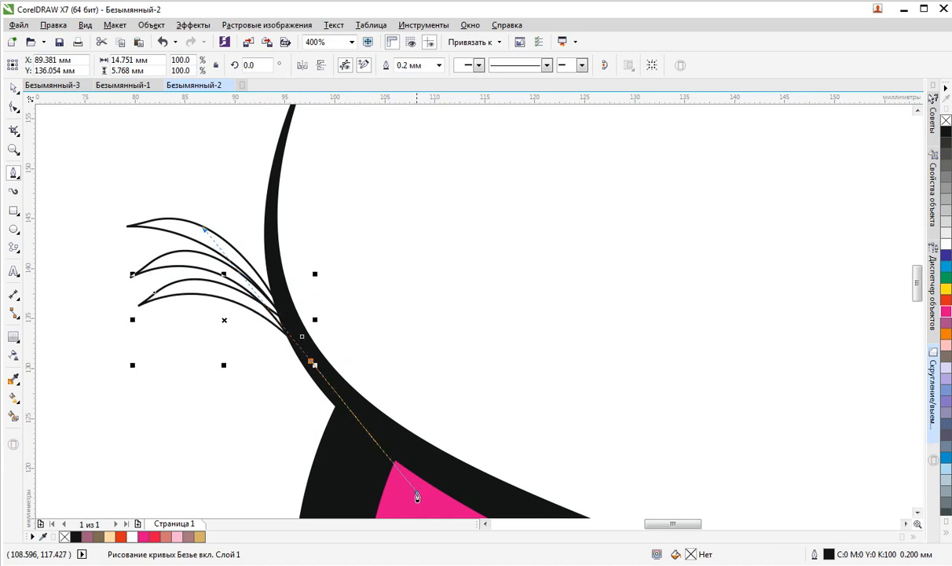
pyautogui.click(16, 88)
pyautogui.click(283, 184)
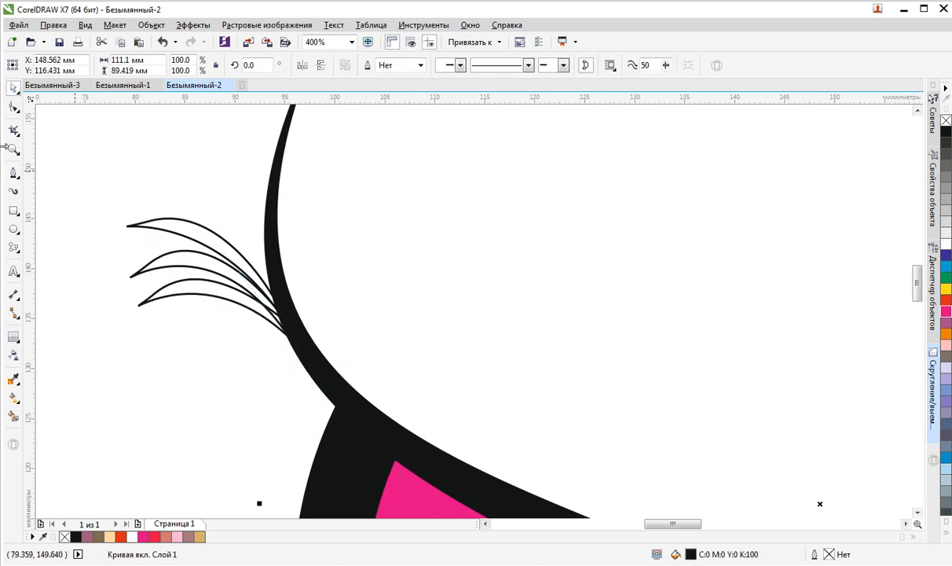
# Draw a shorter fourth eyelash outline about 12 by 5 mm below the third, with both ends inside the swoosh
pyautogui.click(13, 173)
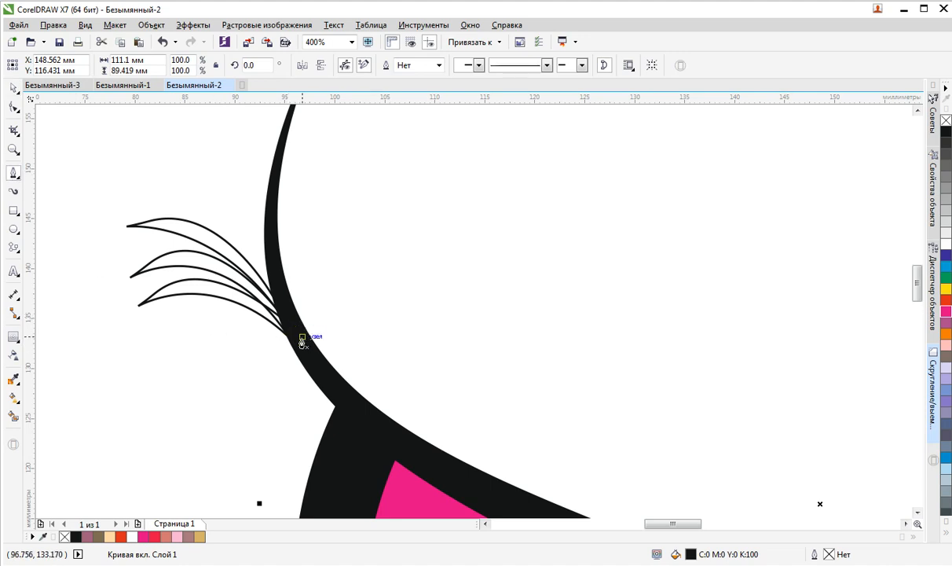
pyautogui.click(301, 336)
pyautogui.moveTo(195, 323); pyautogui.dragTo(173, 368)
pyautogui.moveTo(307, 354)
pyautogui.mouseDown()
pyautogui.moveTo(355, 440)
pyautogui.moveTo(404, 446)
pyautogui.mouseUp()
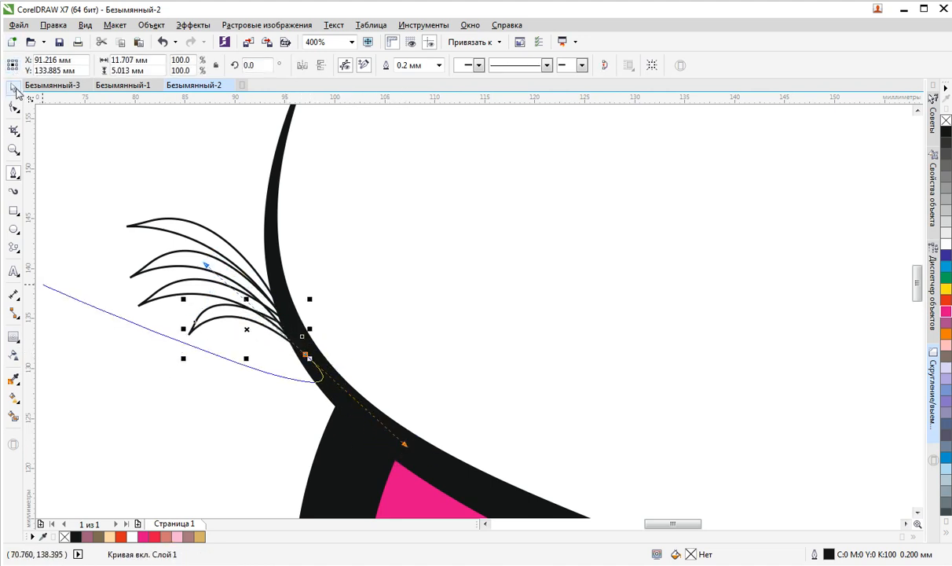
pyautogui.click(16, 90)
# Assign a black fill to the topmost eyelash curve and keep it selected
pyautogui.click(201, 236)
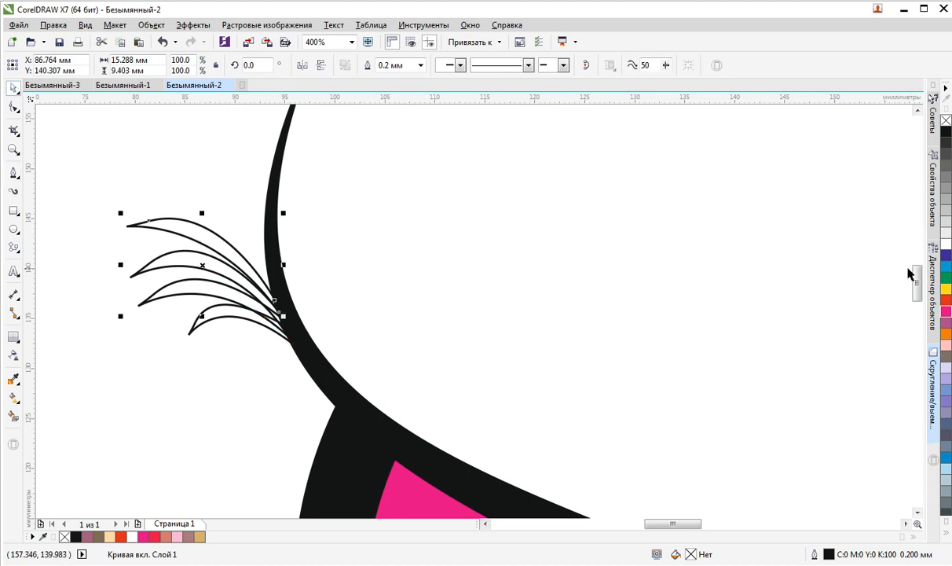
pyautogui.click(946, 134)
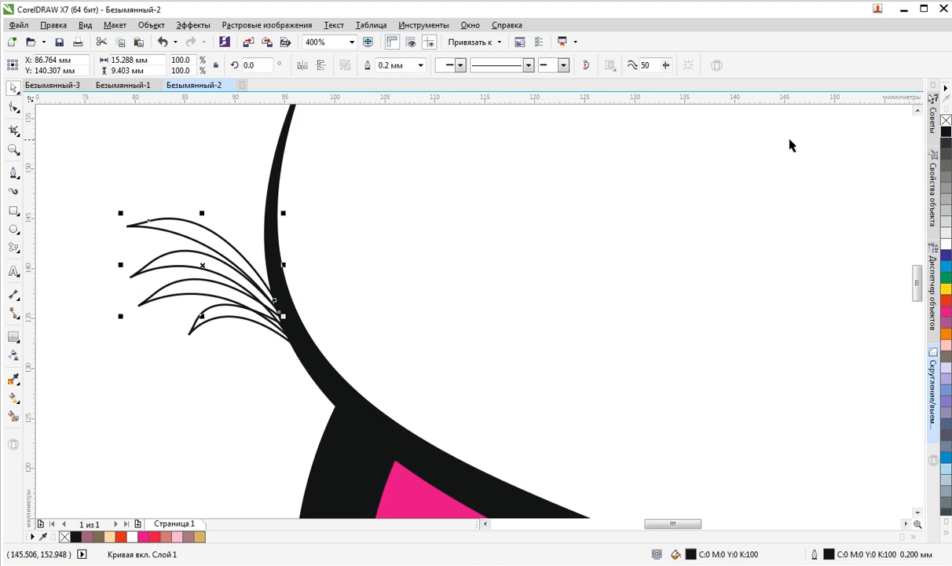
pyautogui.click(204, 237)
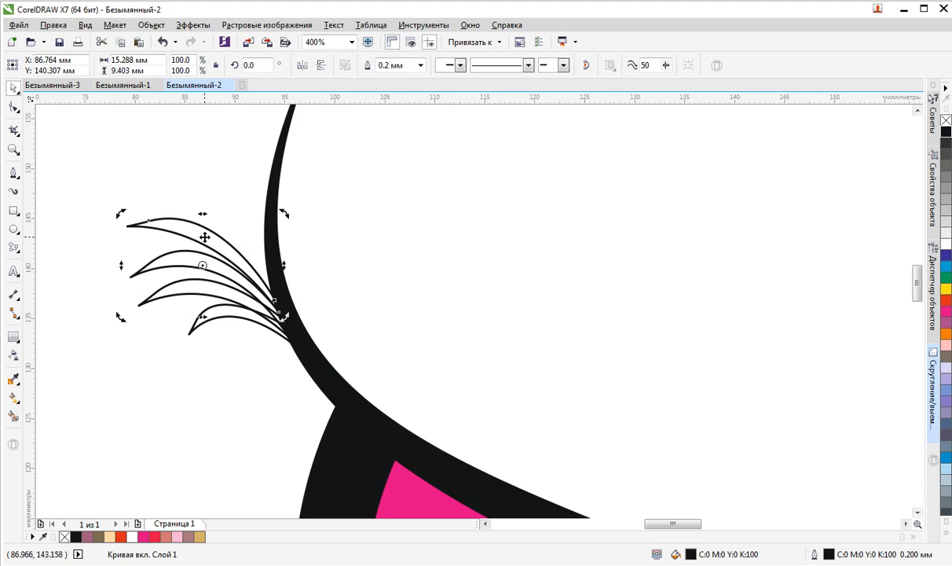
pyautogui.click(188, 252)
pyautogui.click(188, 240)
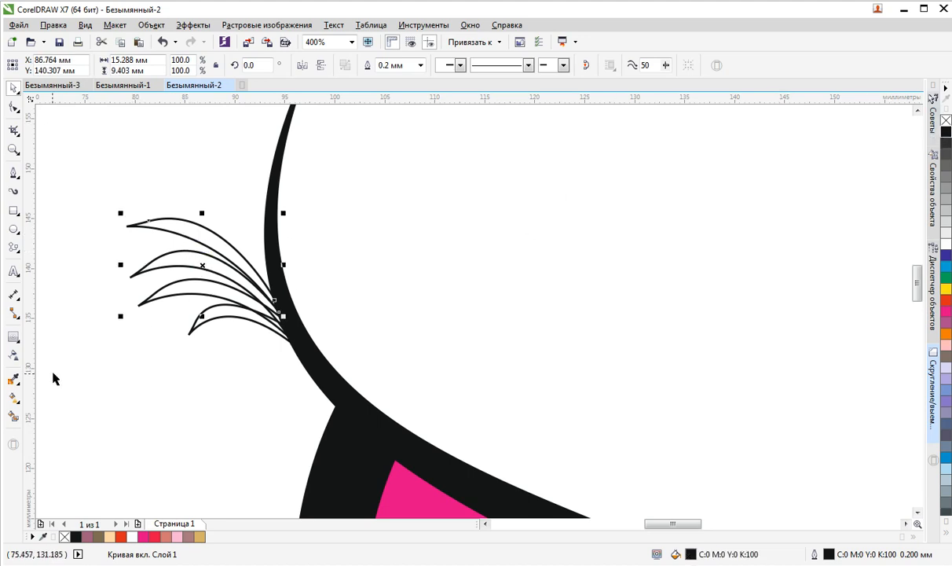
# Try filling the eyelash outlines with tan using Smart Fill, undoing the fill made on the topmost one
pyautogui.click(13, 415)
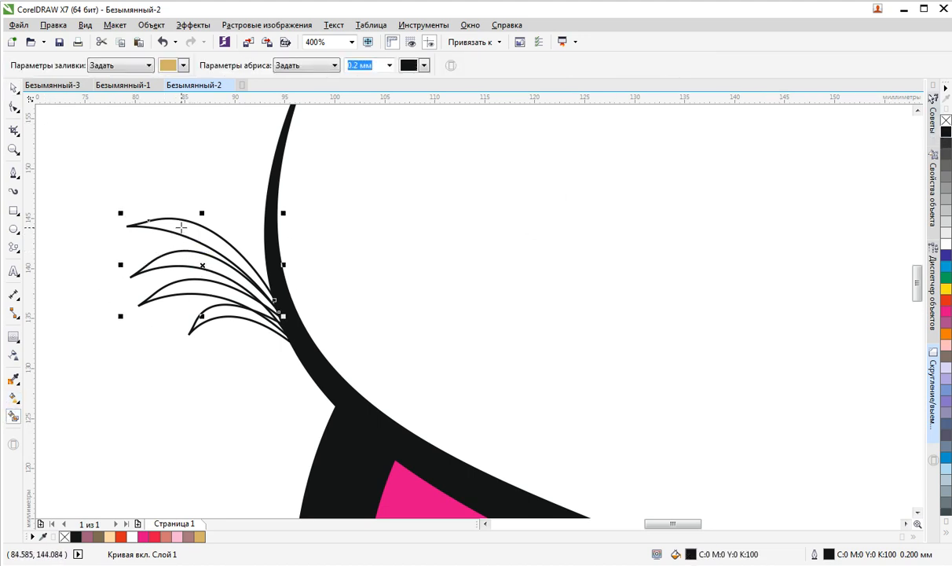
pyautogui.click(182, 227)
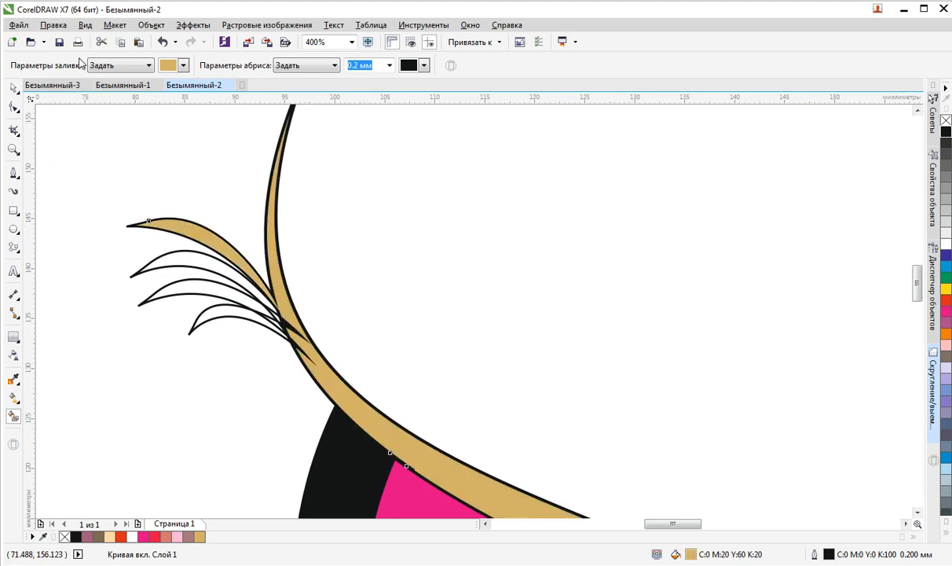
pyautogui.click(162, 44)
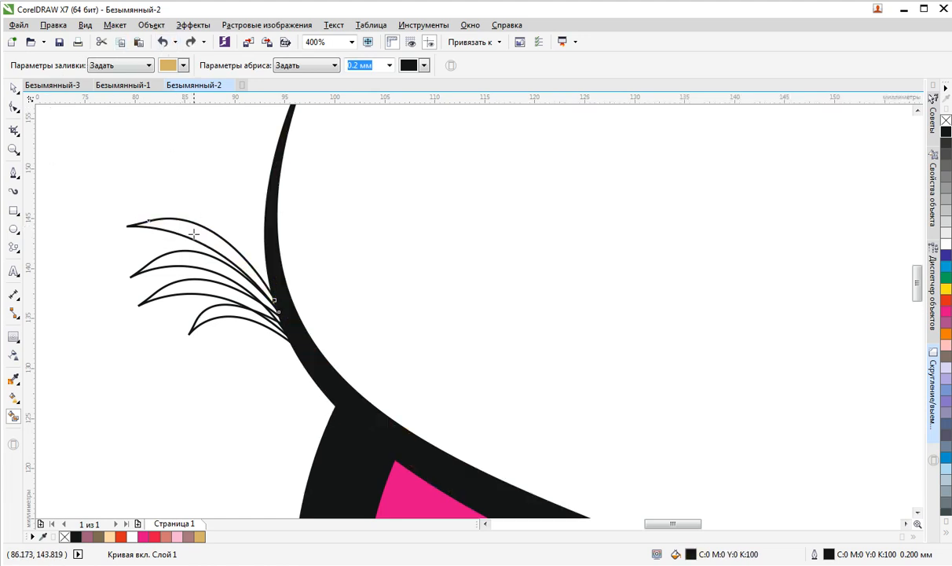
pyautogui.click(226, 268)
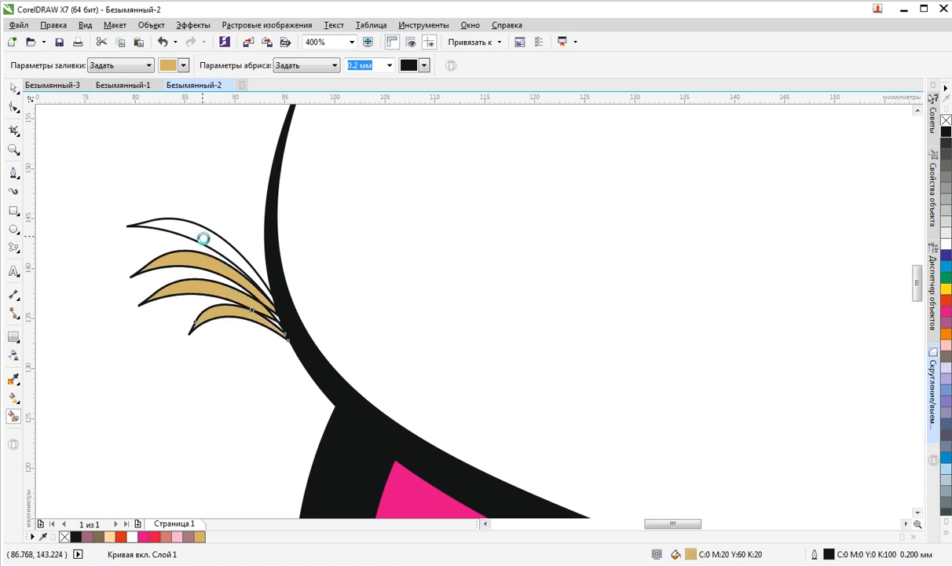
pyautogui.click(163, 42)
# Select the large black swoosh and remove its fill
pyautogui.scroll(3, 262, 292)
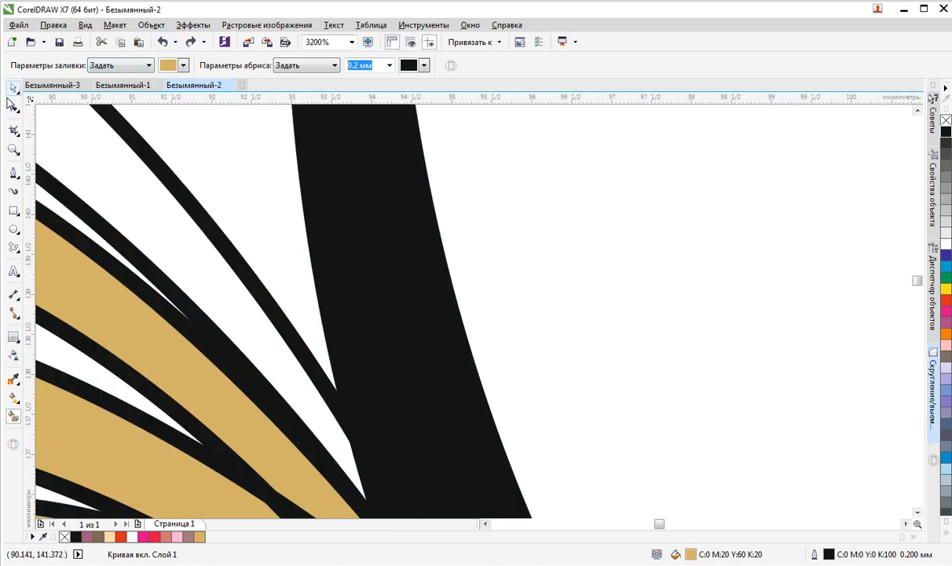
pyautogui.click(32, 84)
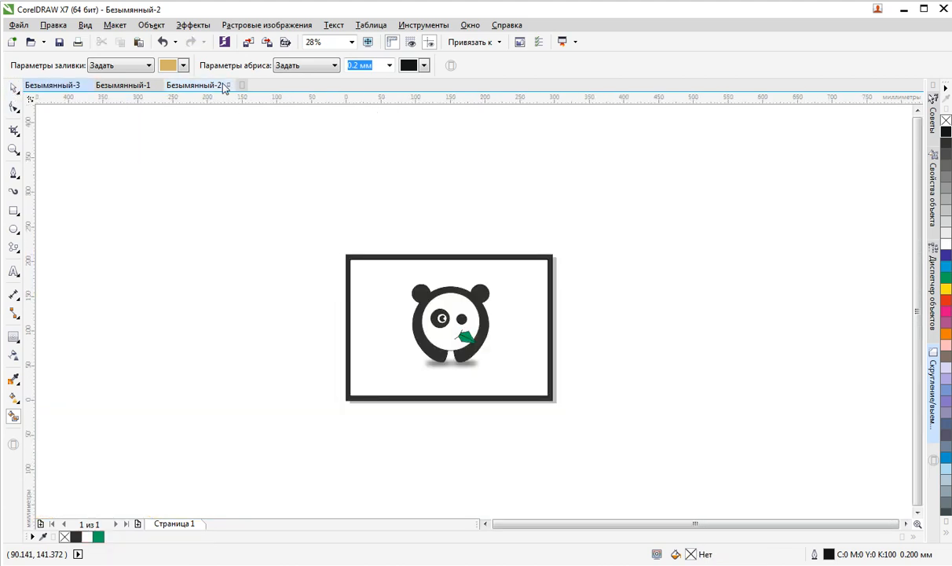
pyautogui.click(213, 84)
pyautogui.click(414, 314)
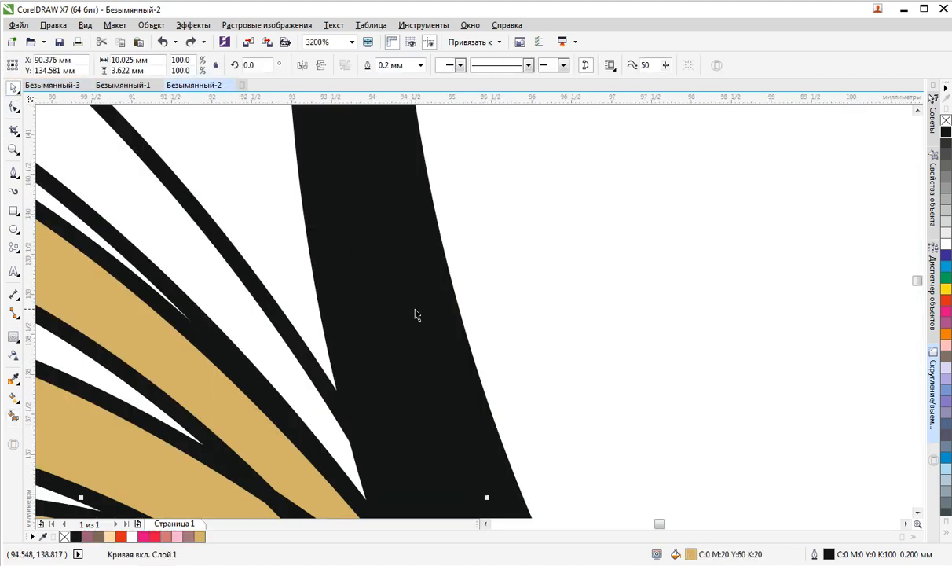
pyautogui.scroll(-2, 403, 310)
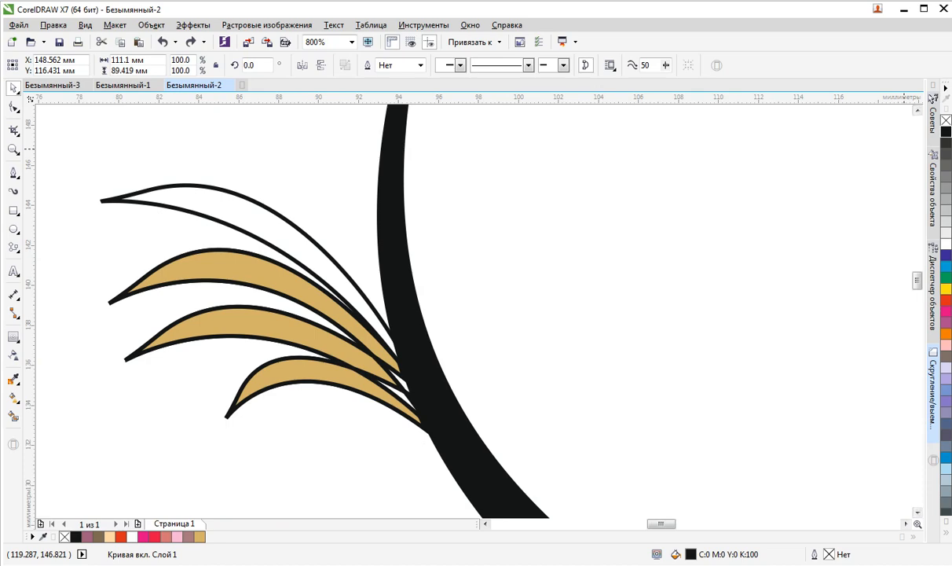
pyautogui.click(945, 122)
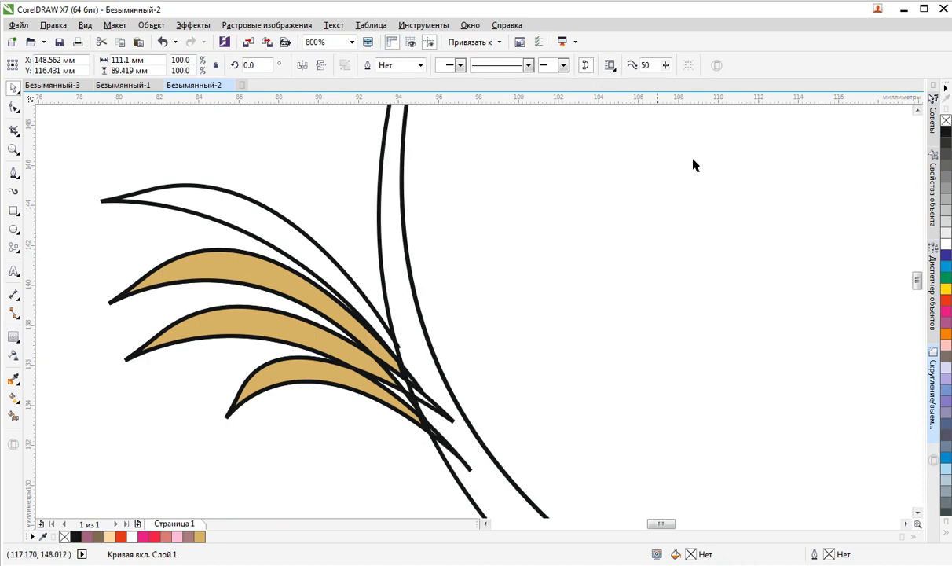
# Move the topmost eyelash's upper end node slightly down along the swoosh's inner edge with the Shape tool
pyautogui.scroll(2, 349, 284)
pyautogui.scroll(-3, 429, 405)
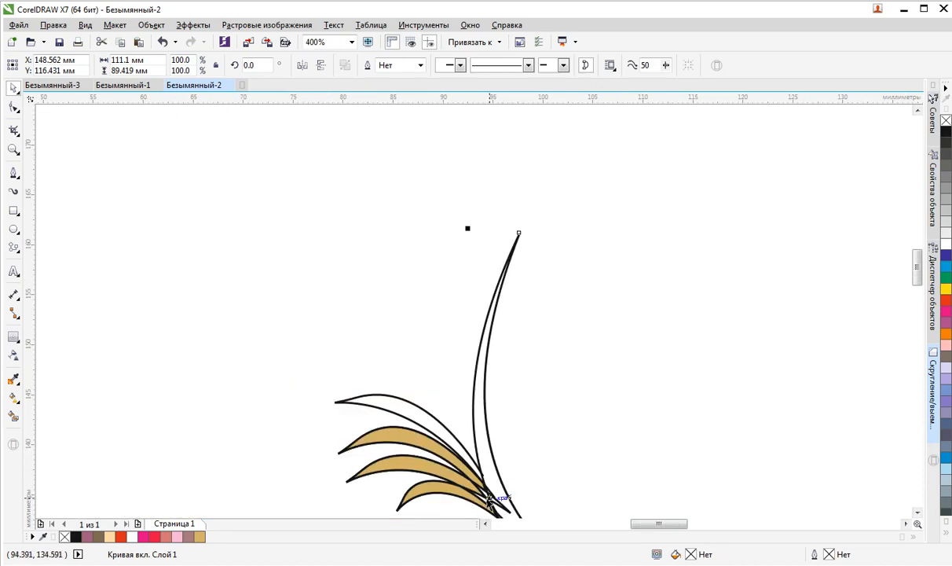
pyautogui.scroll(3, 464, 463)
pyautogui.click(446, 338)
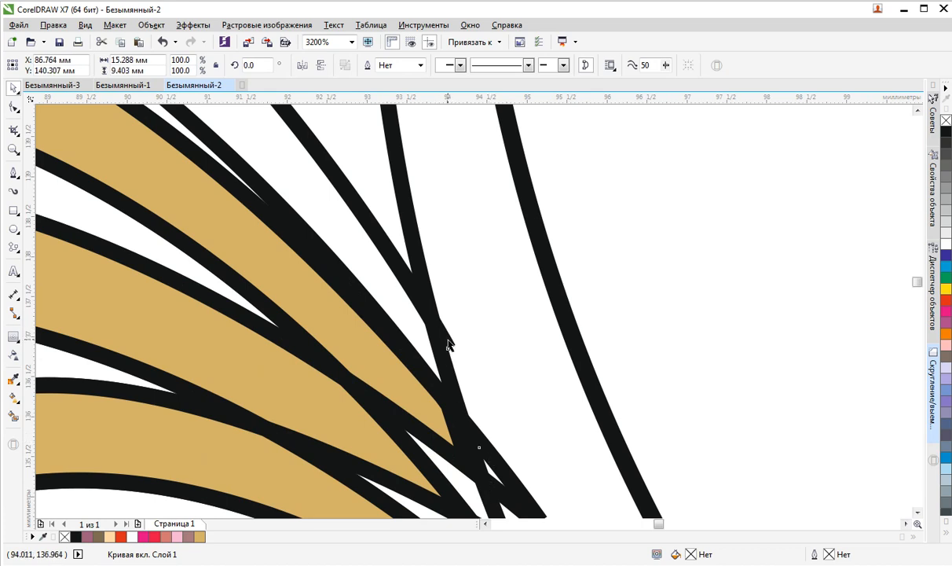
pyautogui.moveTo(447, 348); pyautogui.dragTo(444, 353)
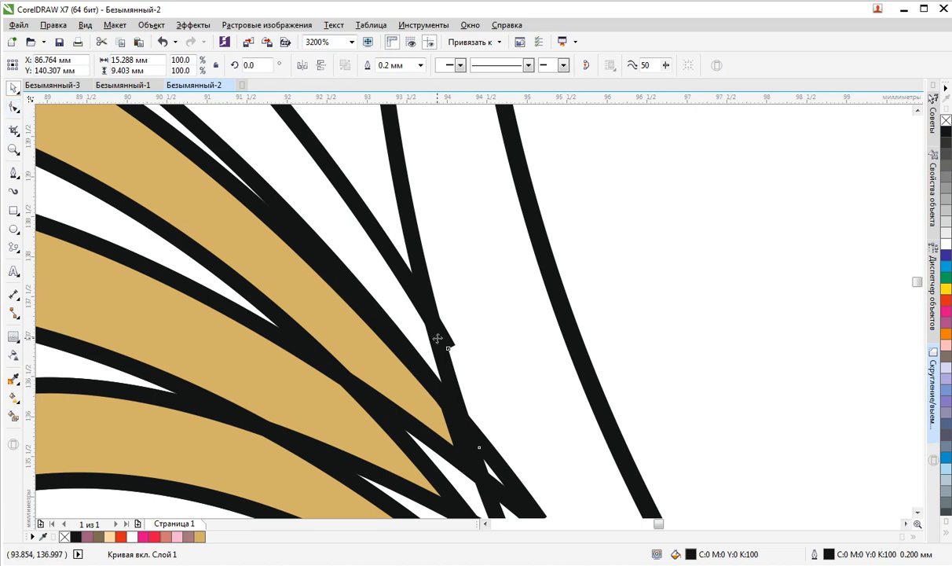
pyautogui.click(11, 114)
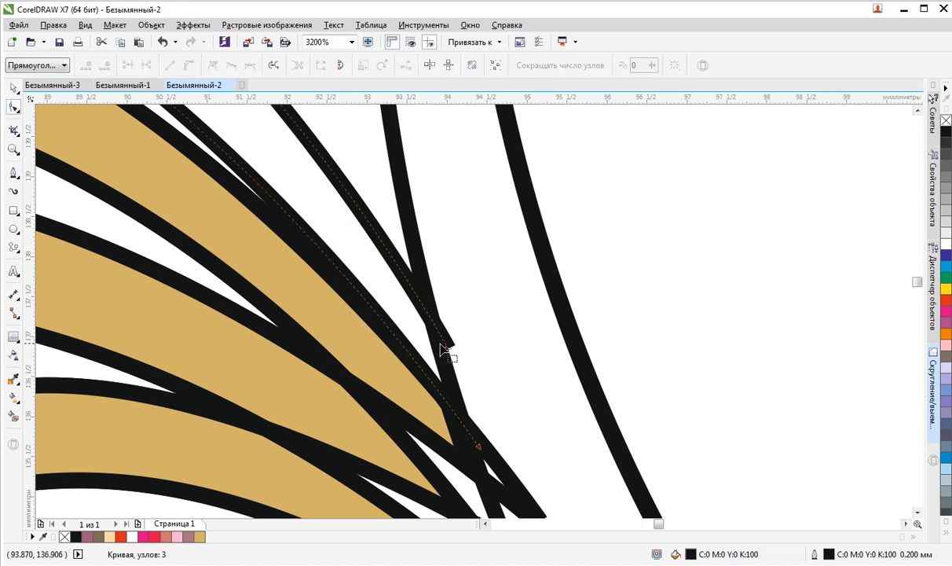
pyautogui.moveTo(447, 349); pyautogui.dragTo(460, 413)
pyautogui.scroll(-2, 384, 299)
pyautogui.scroll(1, 239, 158)
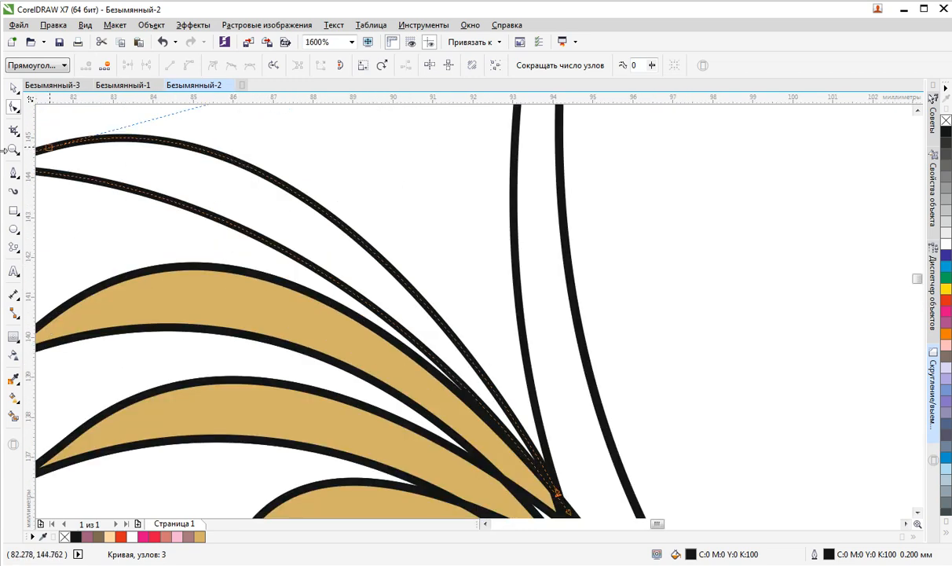
pyautogui.press('F3')
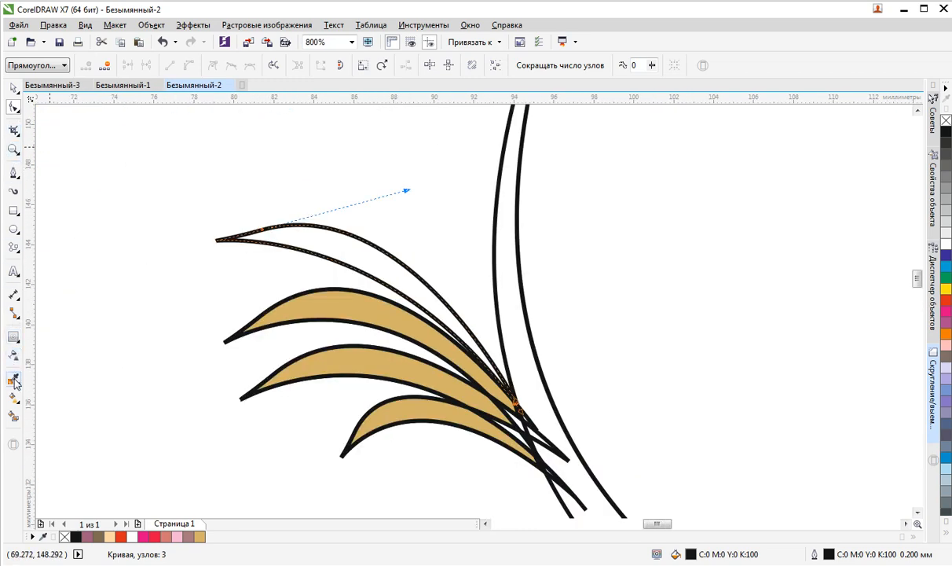
# Set the Smart Fill colour to black and fill all four eyelashes with it
pyautogui.click(14, 416)
pyautogui.click(317, 244)
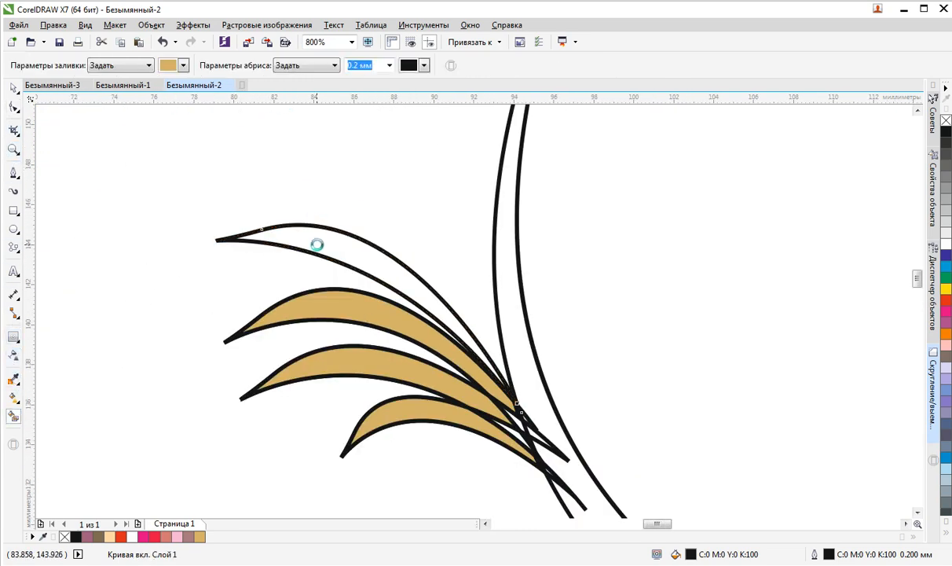
pyautogui.click(183, 66)
pyautogui.click(195, 152)
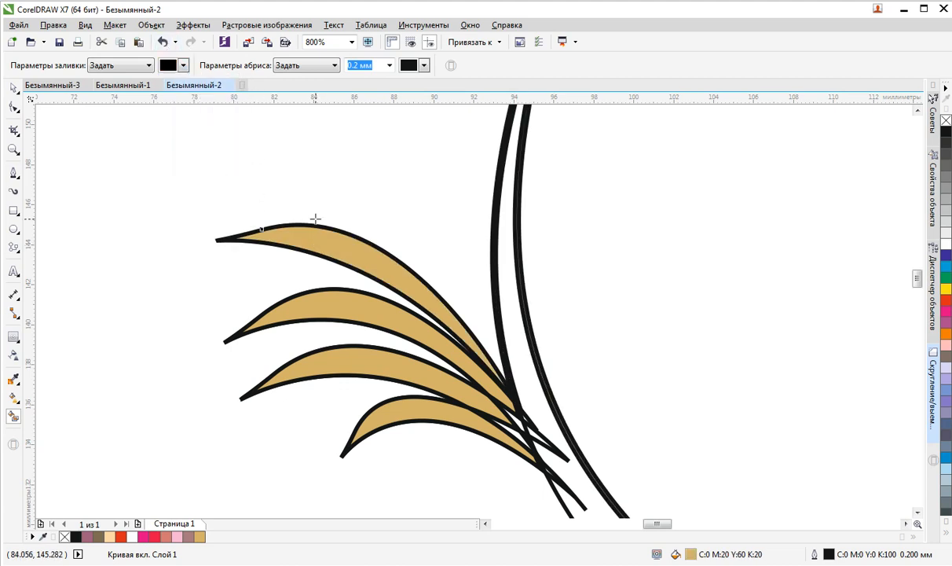
pyautogui.click(342, 254)
pyautogui.click(336, 316)
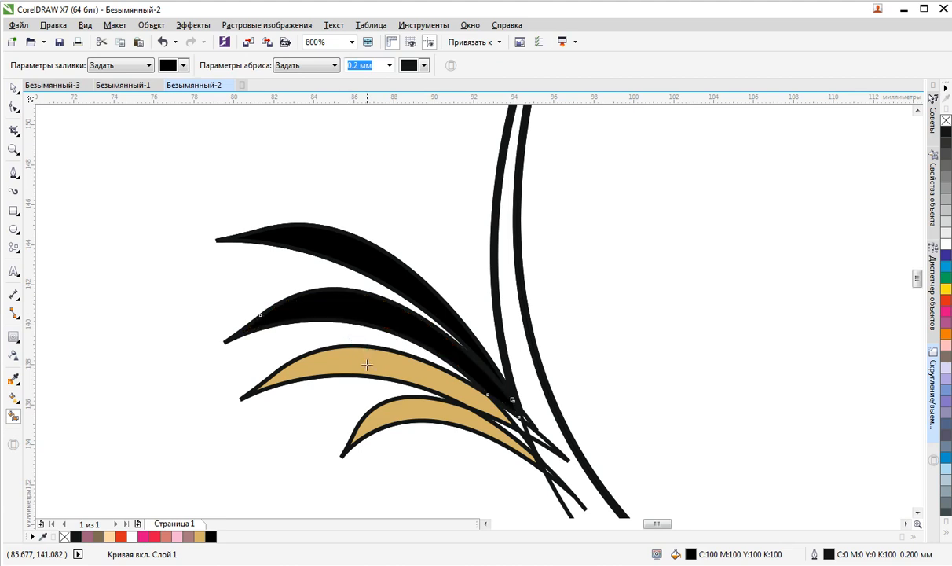
pyautogui.click(375, 379)
pyautogui.click(401, 412)
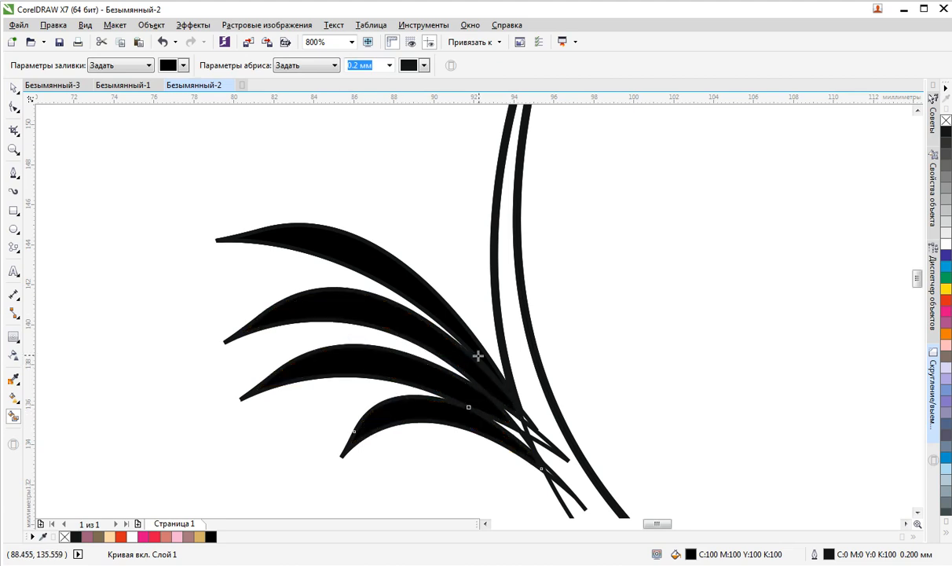
# Fill the whole swoosh with black using Smart Fill and clear the selection
pyautogui.scroll(-2, 491, 350)
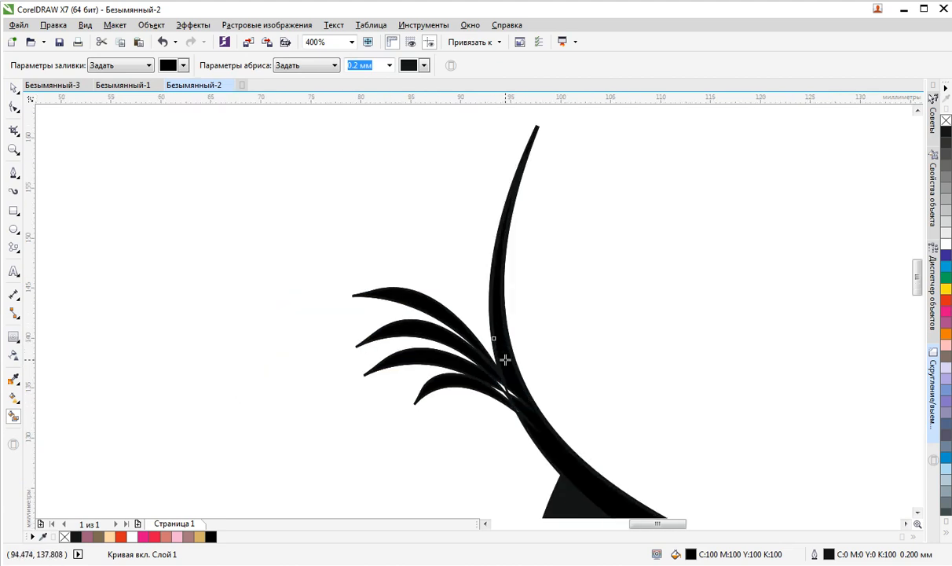
pyautogui.scroll(-4, 777, 465)
pyautogui.moveTo(737, 527); pyautogui.dragTo(751, 530)
pyautogui.scroll(-2, 483, 478)
pyautogui.scroll(2, 472, 493)
pyautogui.scroll(1, 472, 492)
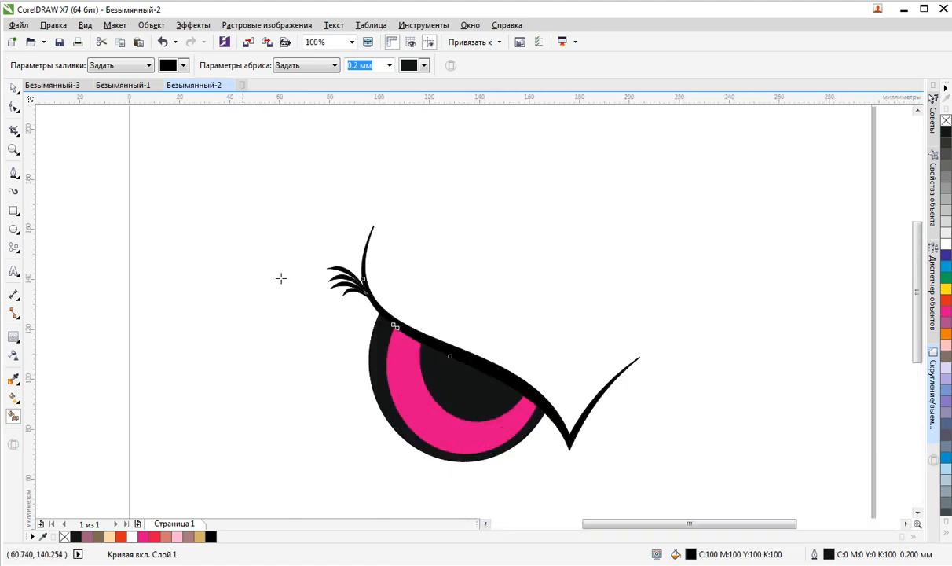
pyautogui.click(13, 88)
pyautogui.click(307, 408)
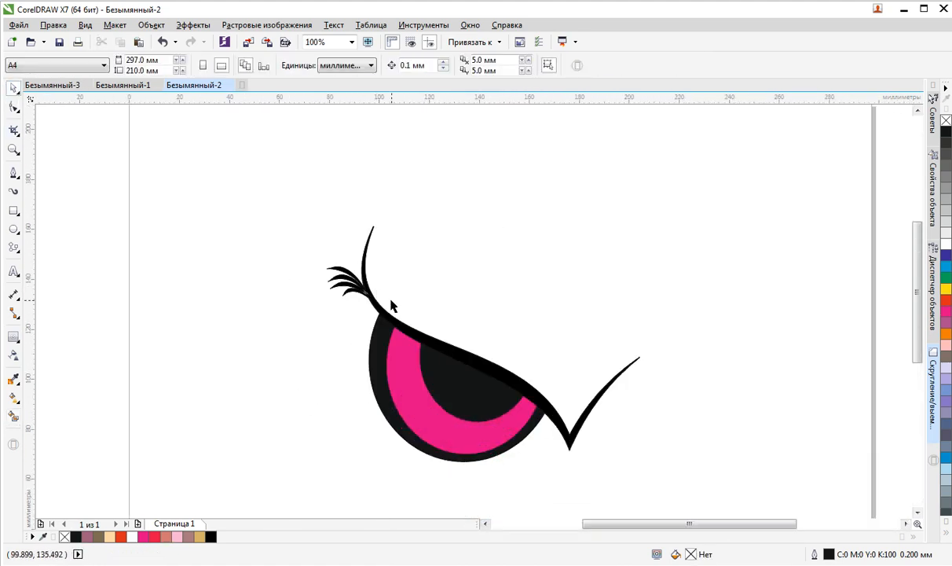
# Fill the small white gaps where the eyelashes meet the swoosh with black using Smart Fill
pyautogui.scroll(2, 391, 305)
pyautogui.scroll(-1, 395, 344)
pyautogui.scroll(1, 395, 344)
pyautogui.scroll(2, 442, 361)
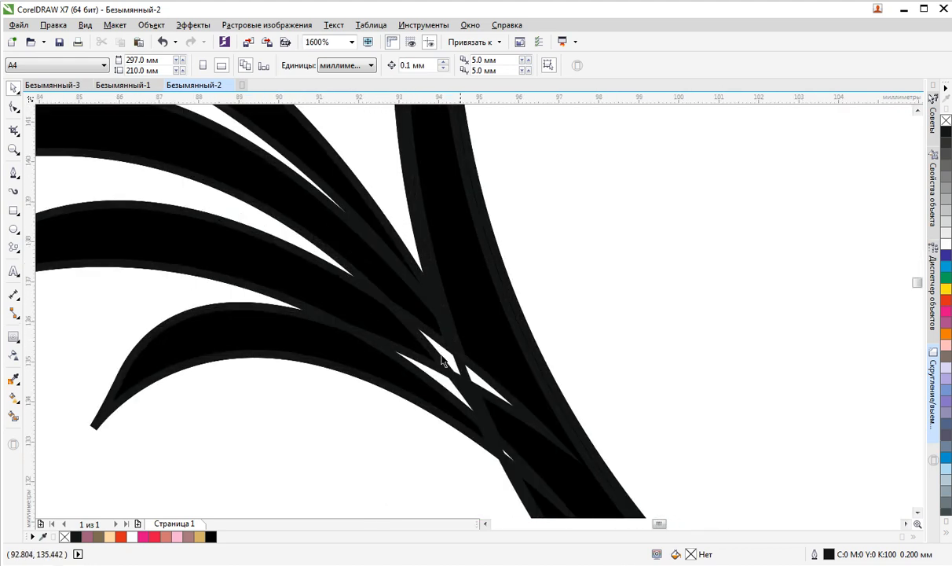
pyautogui.click(13, 417)
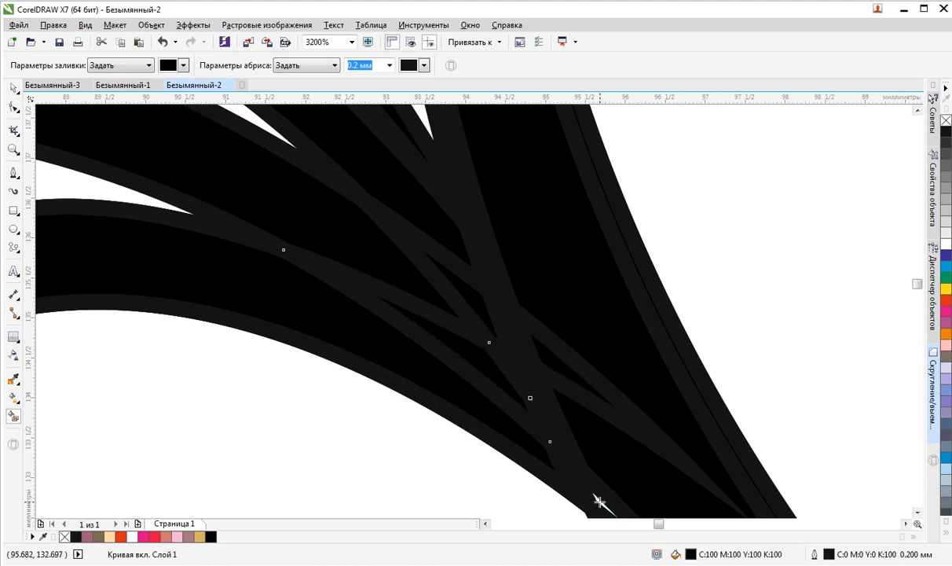
pyautogui.scroll(-6, 548, 502)
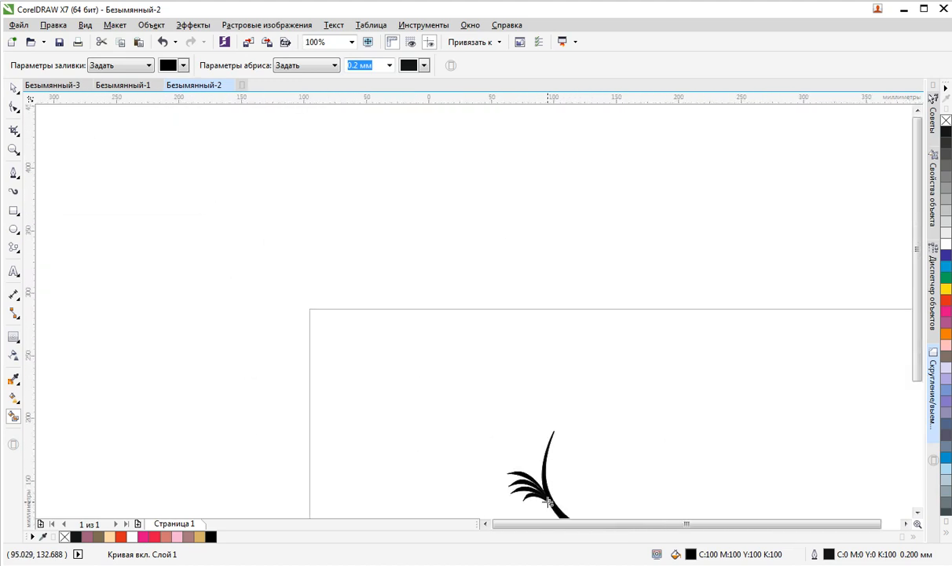
# Undo the last black Smart Fill, which covers the whole iris
pyautogui.moveTo(917, 361); pyautogui.dragTo(917, 392)
pyautogui.scroll(1, 626, 376)
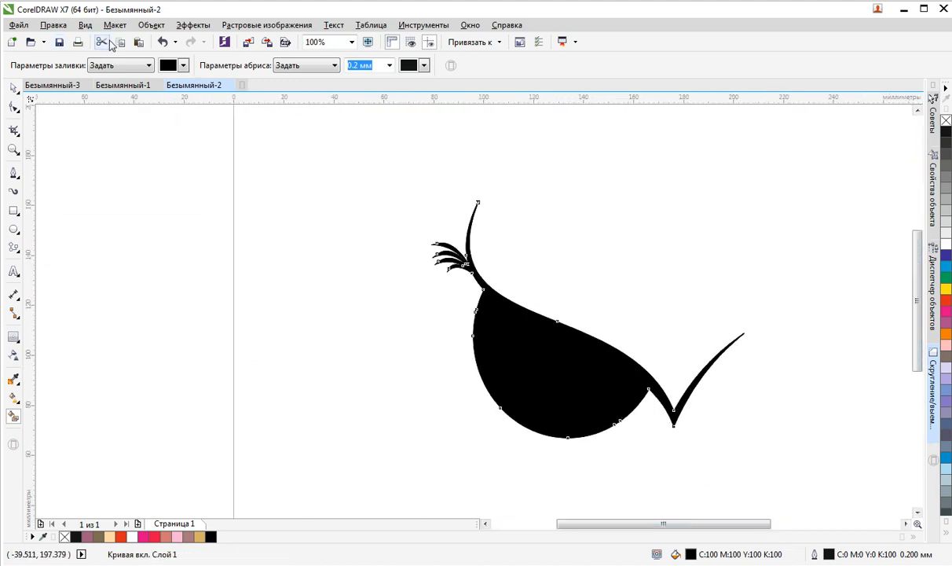
pyautogui.click(162, 42)
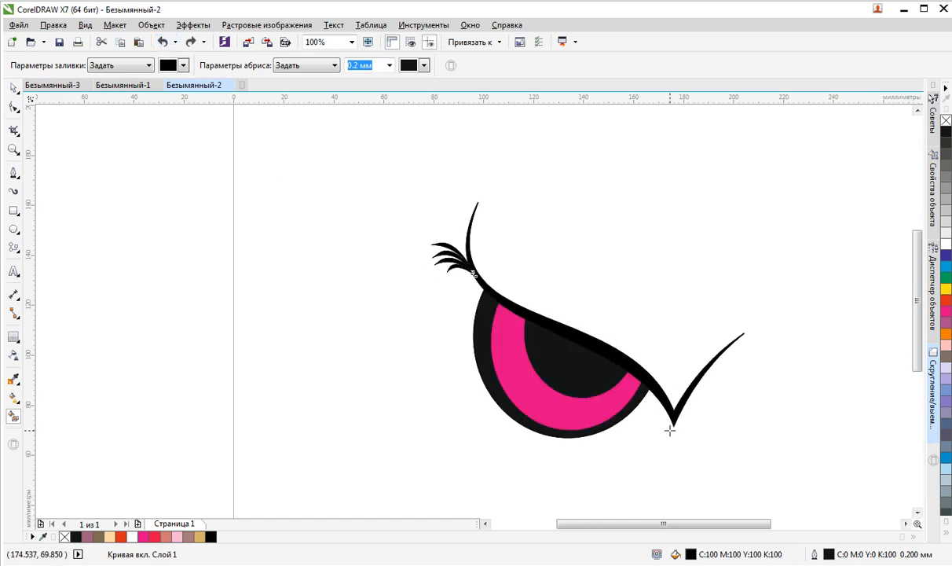
# Draw a closed, wavy, jagged highlight outline about 19 by 12.5 mm with the Pen tool in the upper pupil, using a white outline
pyautogui.scroll(1, 669, 431)
pyautogui.click(13, 174)
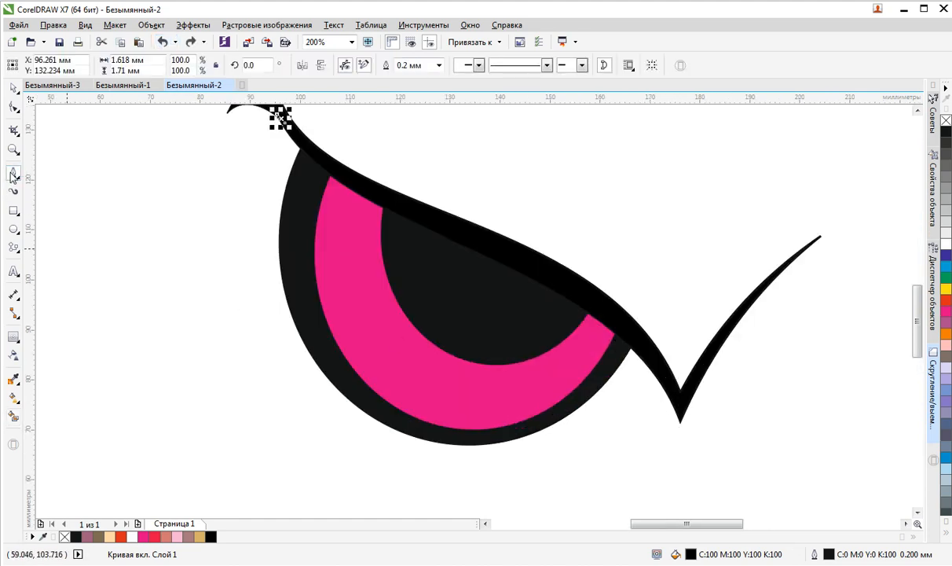
pyautogui.scroll(1, 477, 261)
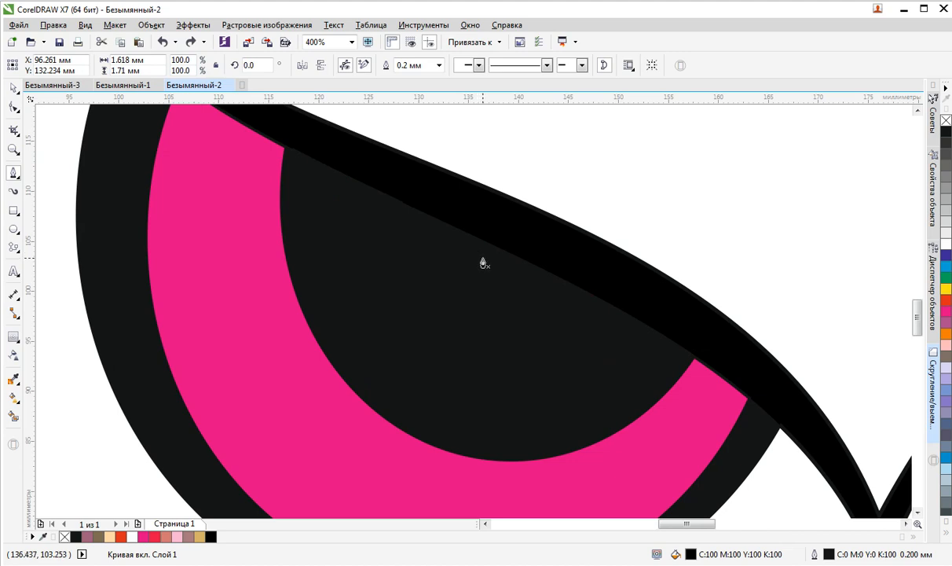
pyautogui.click(484, 256)
pyautogui.moveTo(419, 233)
pyautogui.mouseDown()
pyautogui.moveTo(447, 279)
pyautogui.moveTo(455, 267)
pyautogui.mouseUp()
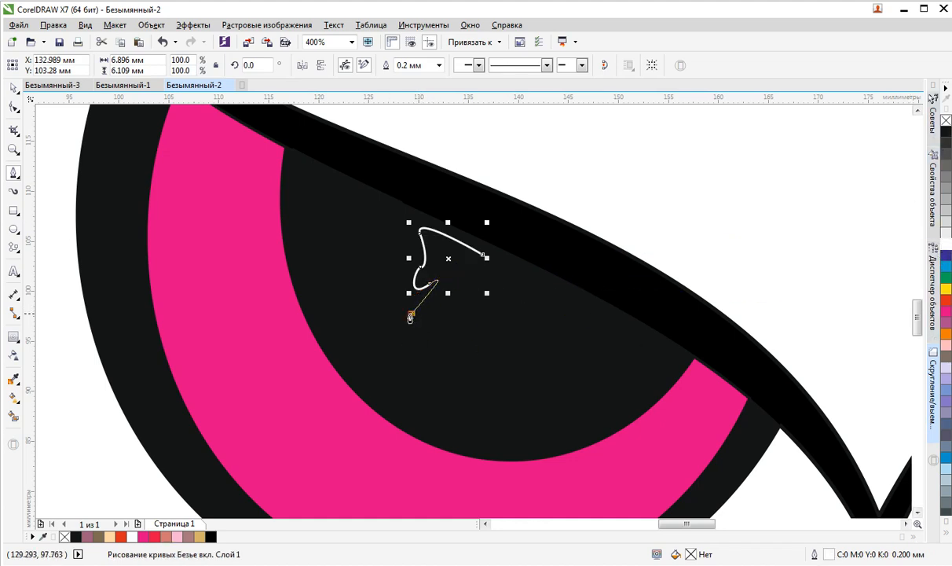
pyautogui.click(410, 316)
pyautogui.click(441, 308)
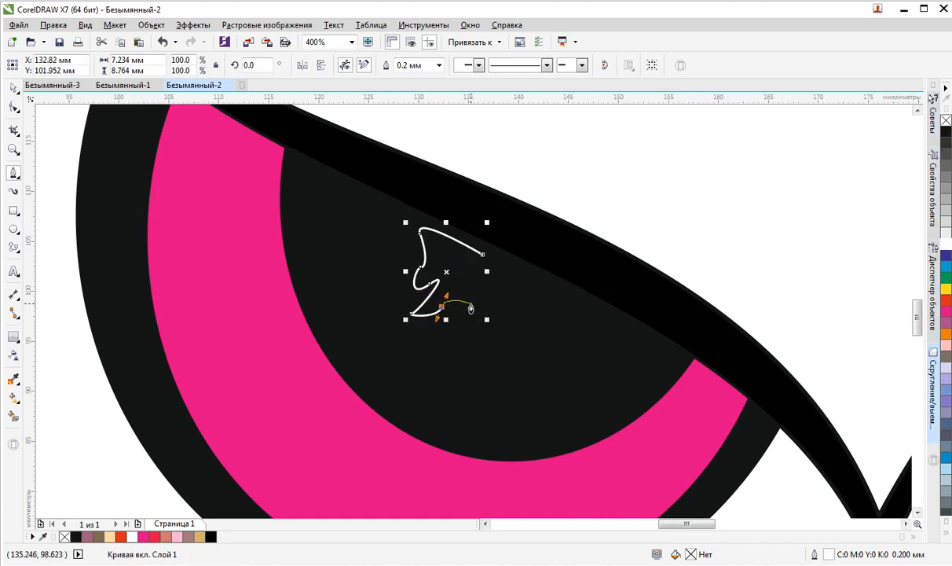
pyautogui.moveTo(471, 303); pyautogui.dragTo(470, 331)
pyautogui.moveTo(480, 341); pyautogui.dragTo(527, 339)
pyautogui.moveTo(549, 340); pyautogui.dragTo(537, 304)
pyautogui.moveTo(554, 290); pyautogui.dragTo(556, 288)
pyautogui.moveTo(556, 278); pyautogui.dragTo(498, 249)
pyautogui.moveTo(482, 253); pyautogui.dragTo(476, 239)
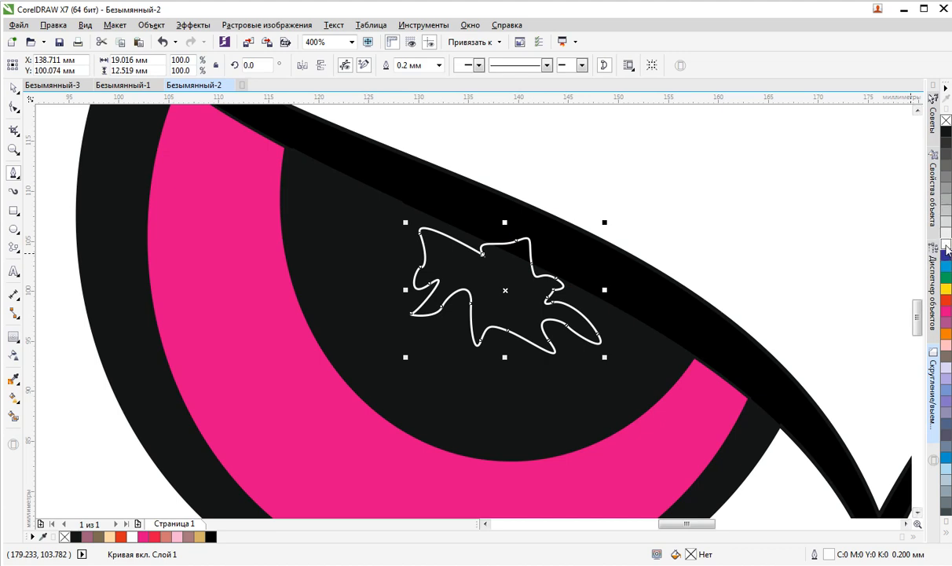
# Fill the jagged highlight shape in the pupil with white
pyautogui.click(946, 249)
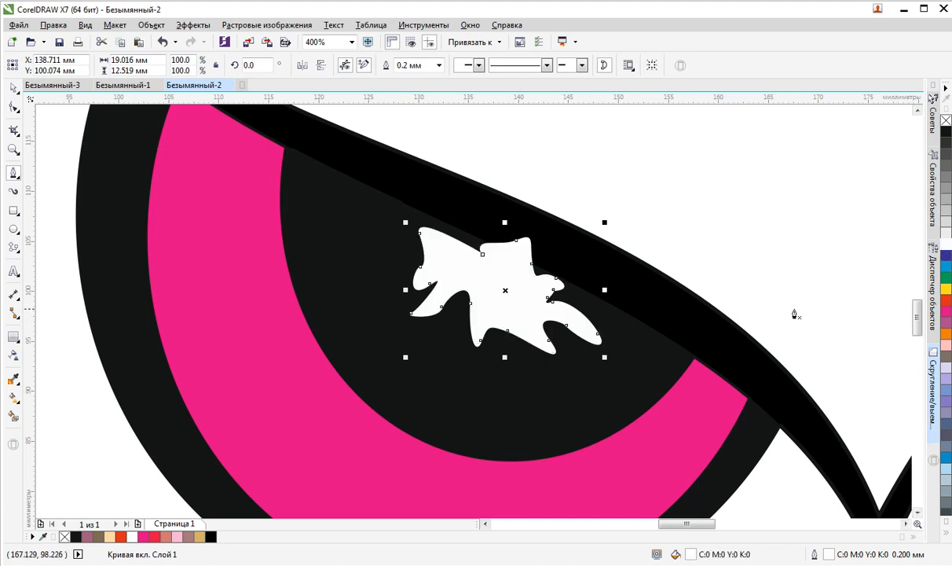
pyautogui.click(947, 534)
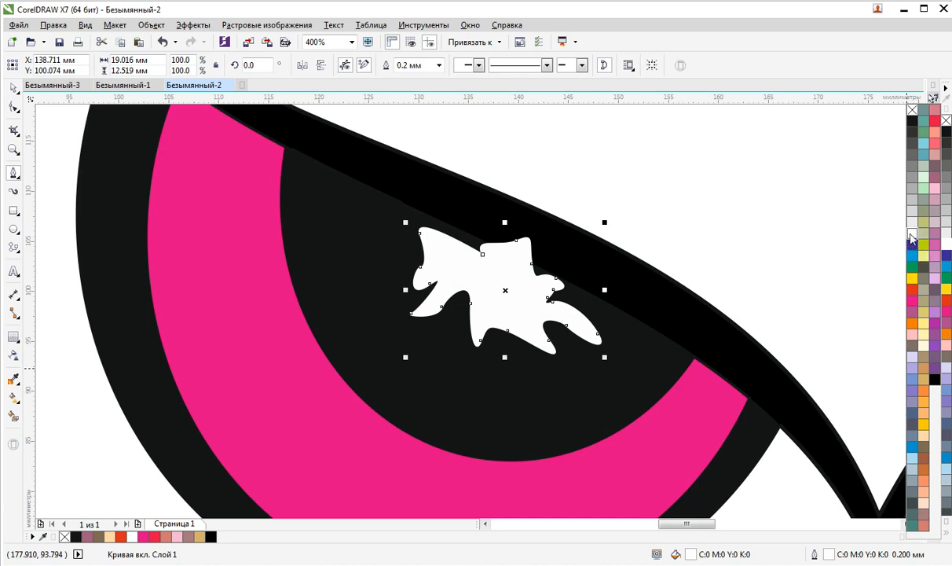
pyautogui.scroll(-1, 475, 287)
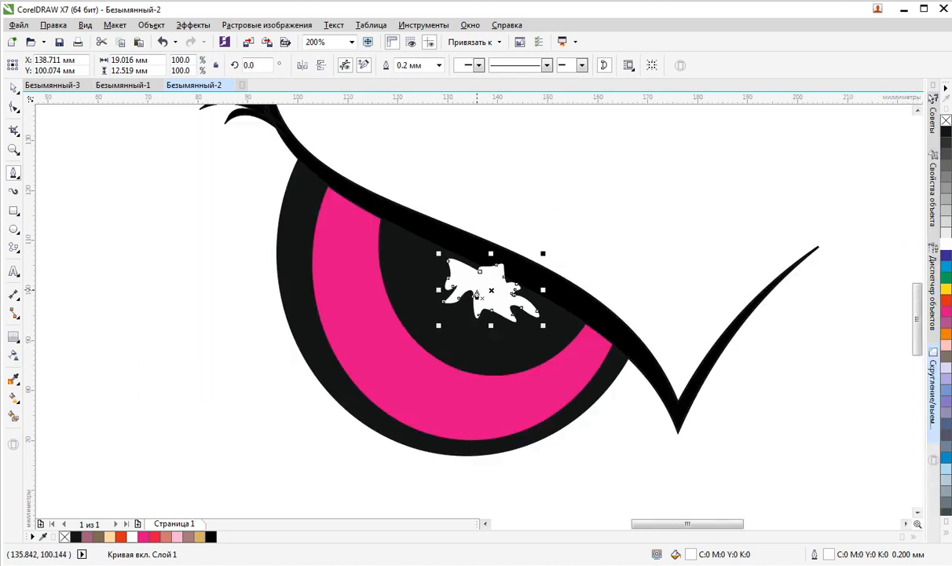
# Bring the black swoosh to the front of the page, above the white pupil highlight
pyautogui.scroll(1, 476, 287)
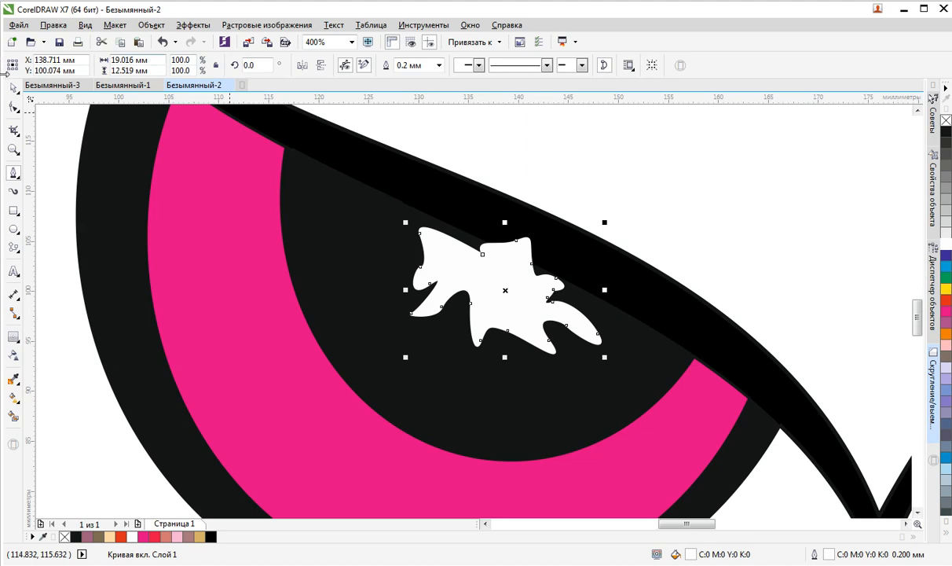
pyautogui.click(16, 89)
pyautogui.click(340, 159)
pyautogui.rightClick(340, 159)
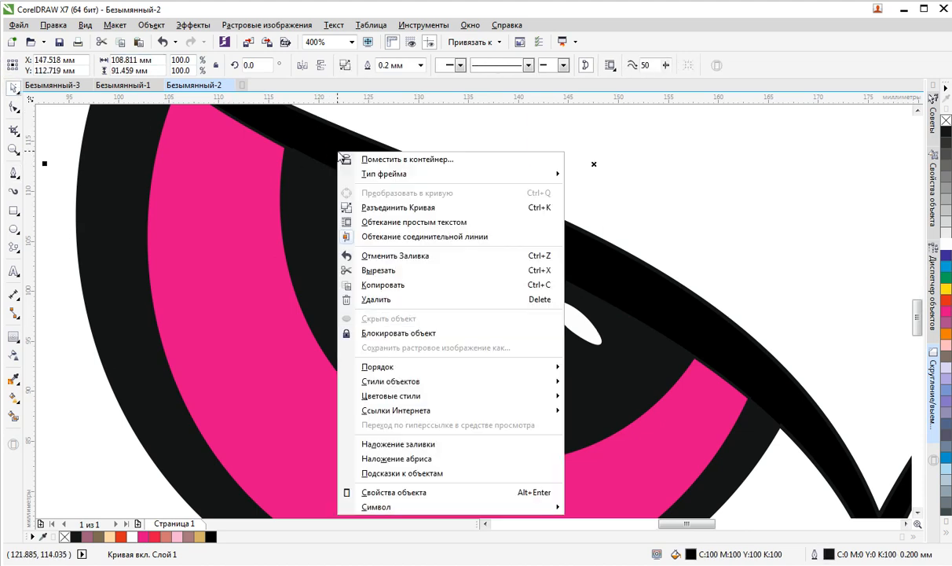
pyautogui.moveTo(392, 366)
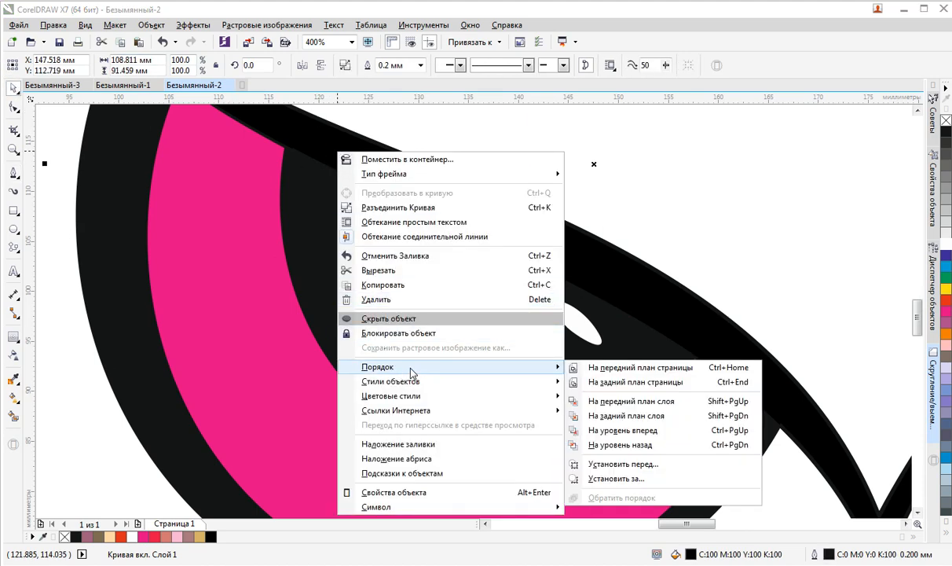
pyautogui.click(612, 369)
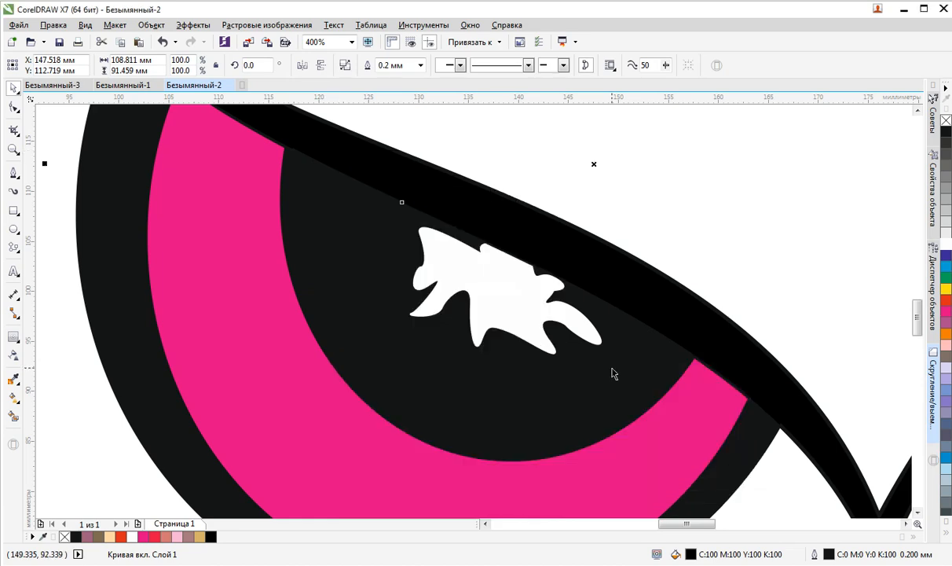
pyautogui.scroll(-4, 322, 126)
pyautogui.scroll(1, 546, 290)
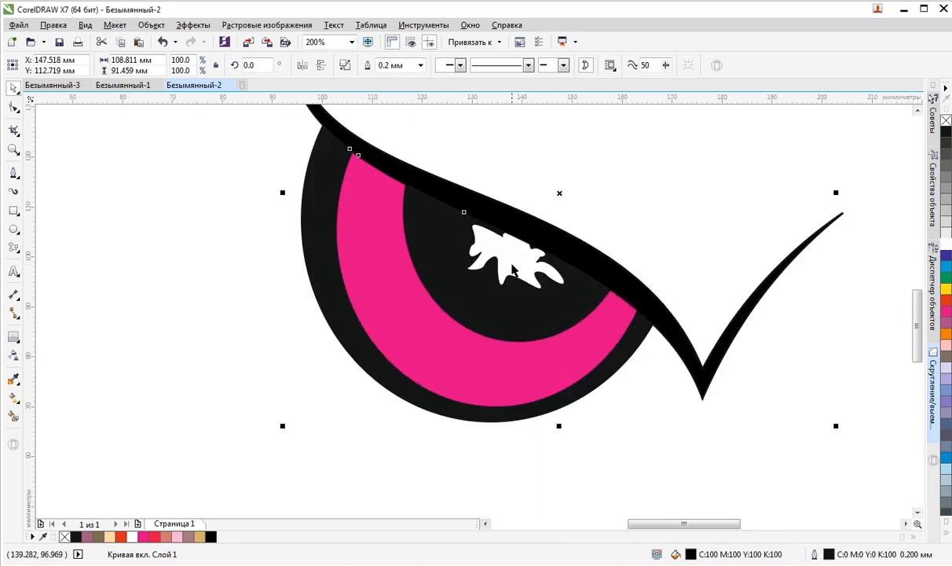
pyautogui.scroll(-3, 547, 289)
pyautogui.scroll(2, 557, 261)
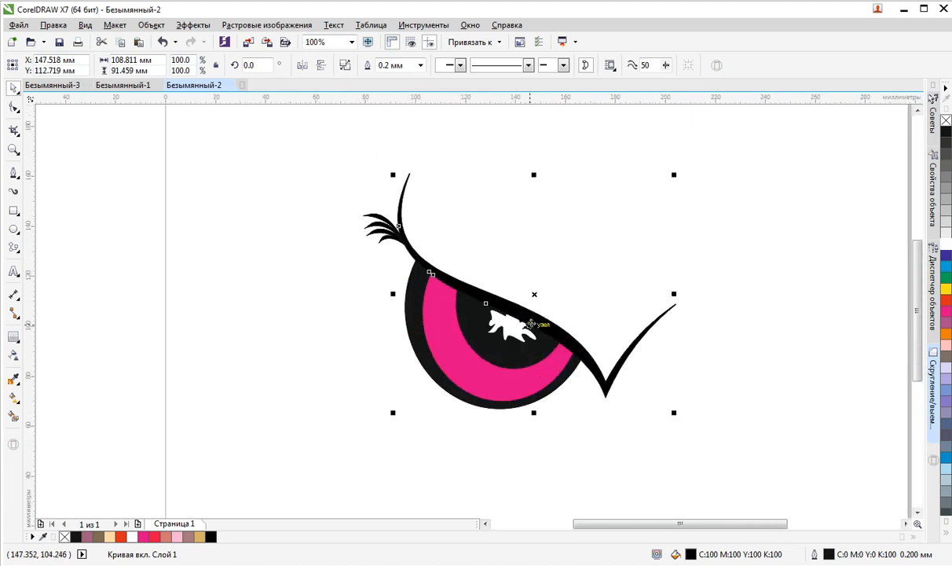
# Convert the white pupil highlight to a 300 dpi CMYK bitmap
pyautogui.scroll(2, 498, 319)
pyautogui.click(472, 322)
pyautogui.click(230, 25)
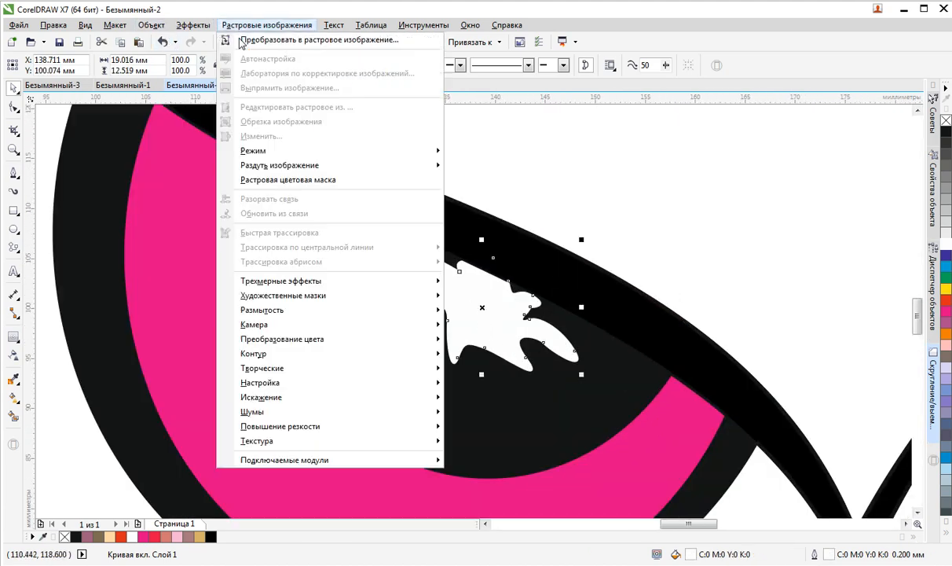
pyautogui.click(230, 37)
pyautogui.click(497, 358)
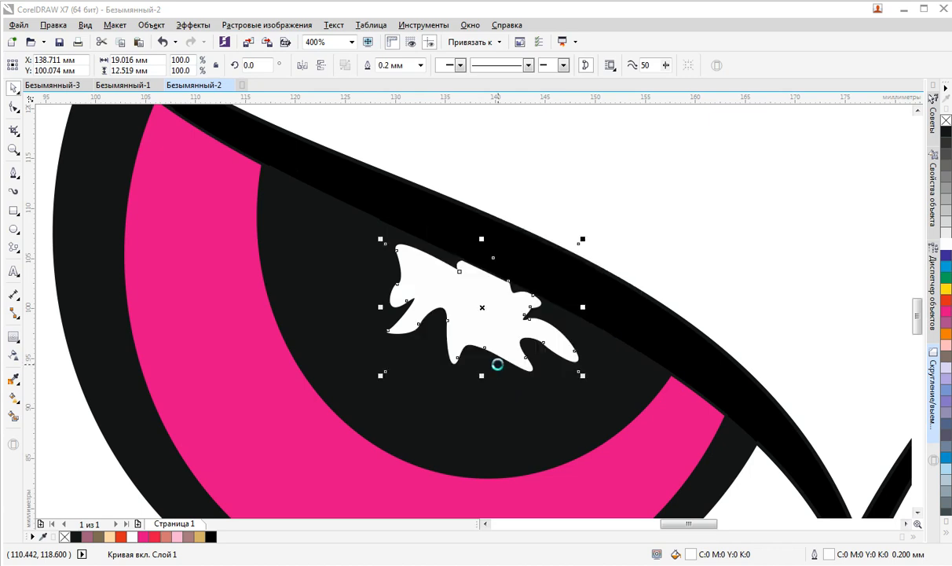
# Soften the pupil highlight bitmap with a Gaussian blur of 3.5 pixels radius
pyautogui.click(267, 24)
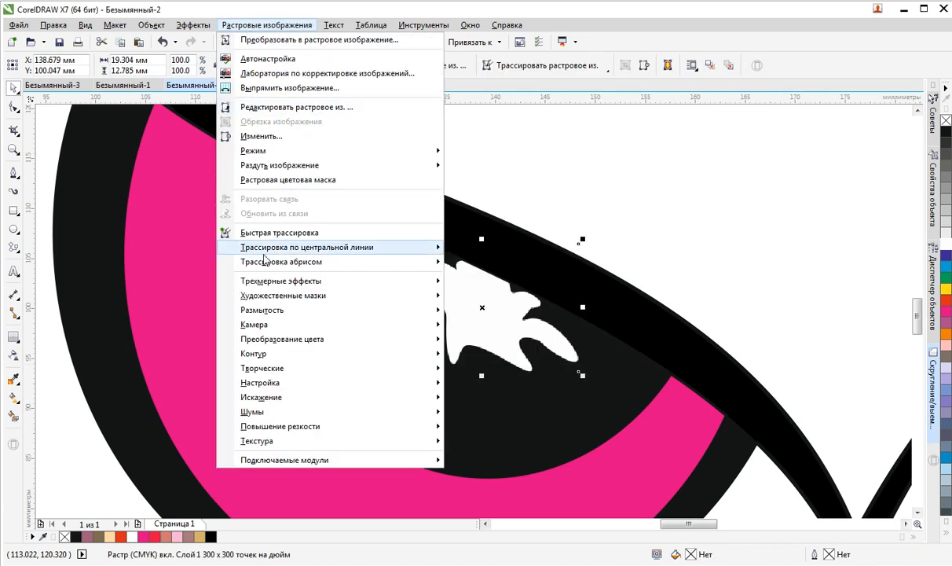
pyautogui.moveTo(281, 313)
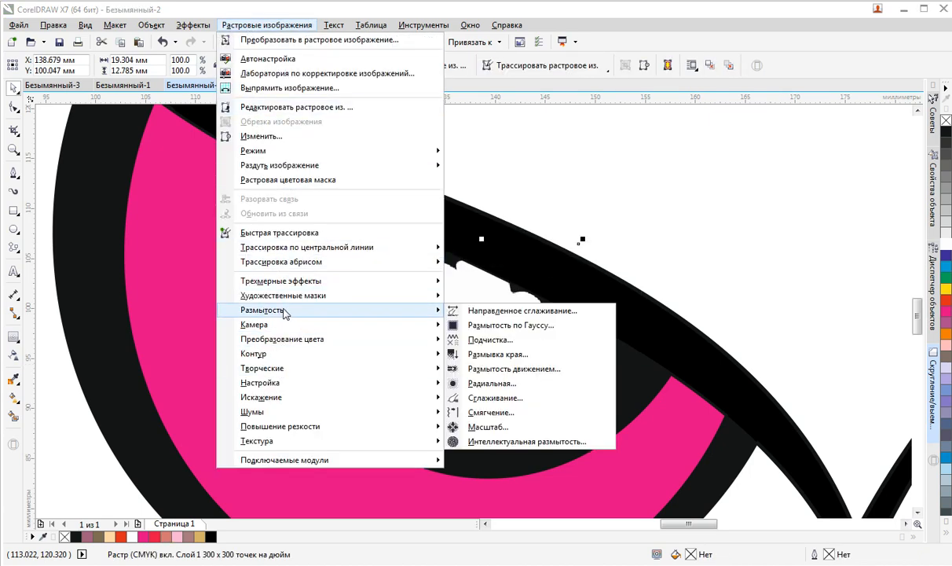
pyautogui.click(486, 325)
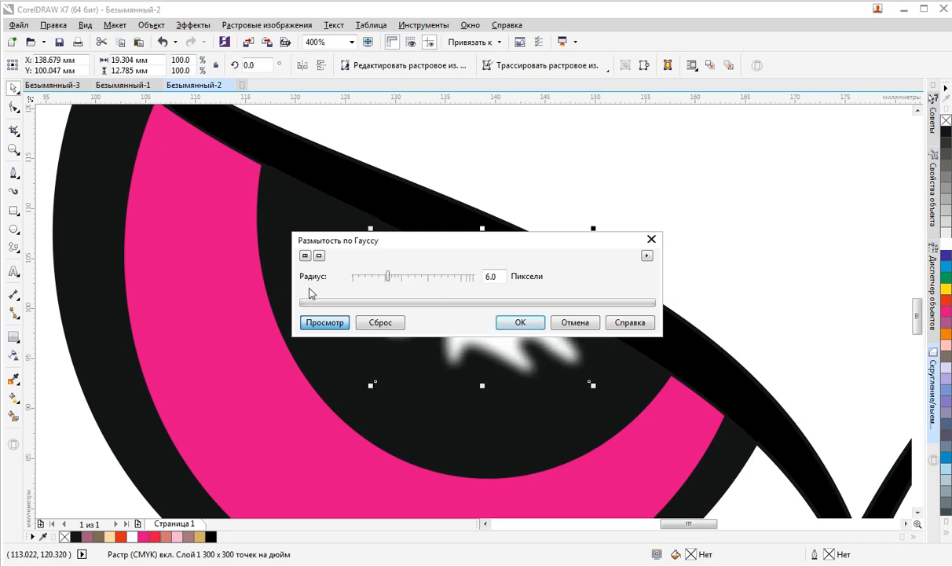
pyautogui.moveTo(390, 279)
pyautogui.mouseDown()
pyautogui.moveTo(411, 280)
pyautogui.moveTo(397, 282)
pyautogui.mouseUp()
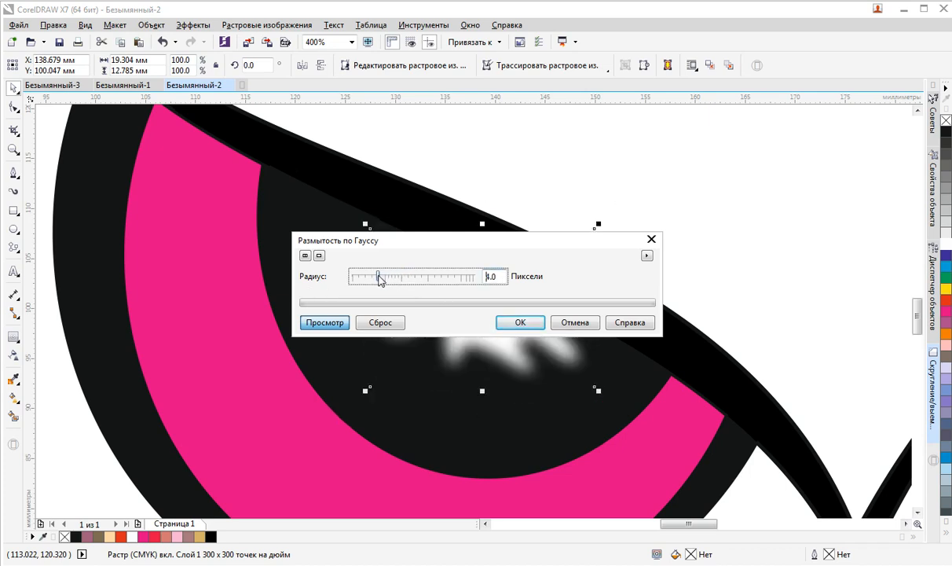
pyautogui.moveTo(377, 279); pyautogui.dragTo(375, 280)
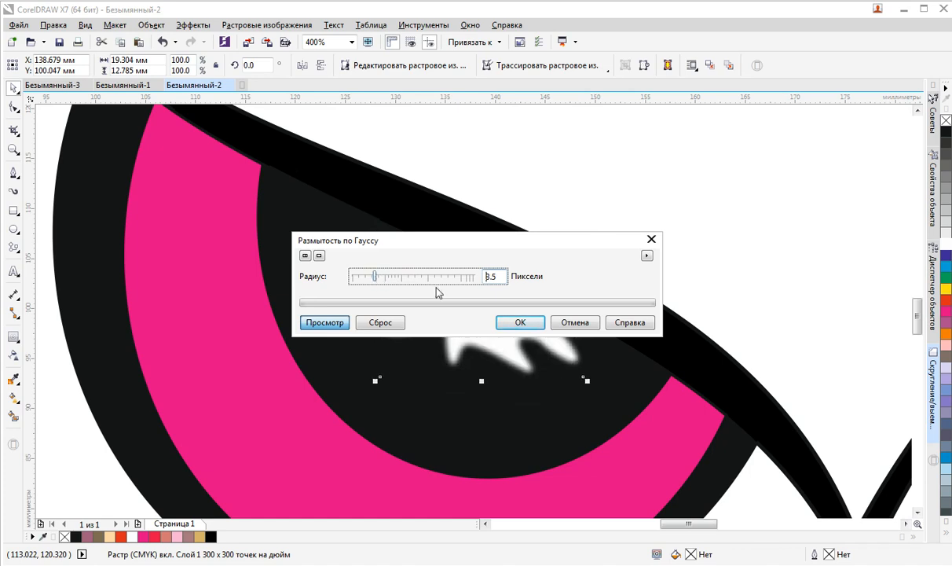
pyautogui.click(522, 322)
pyautogui.scroll(-3, 526, 329)
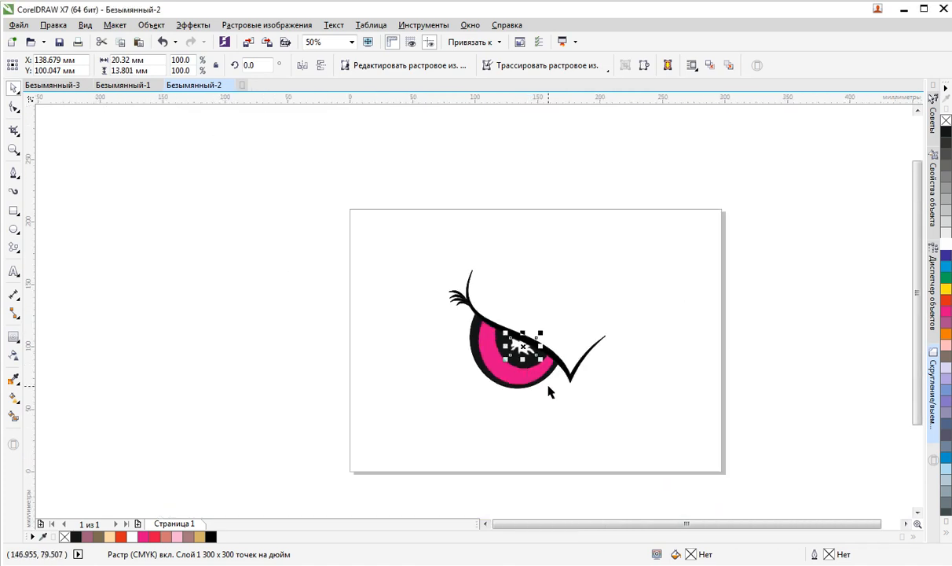
pyautogui.click(450, 399)
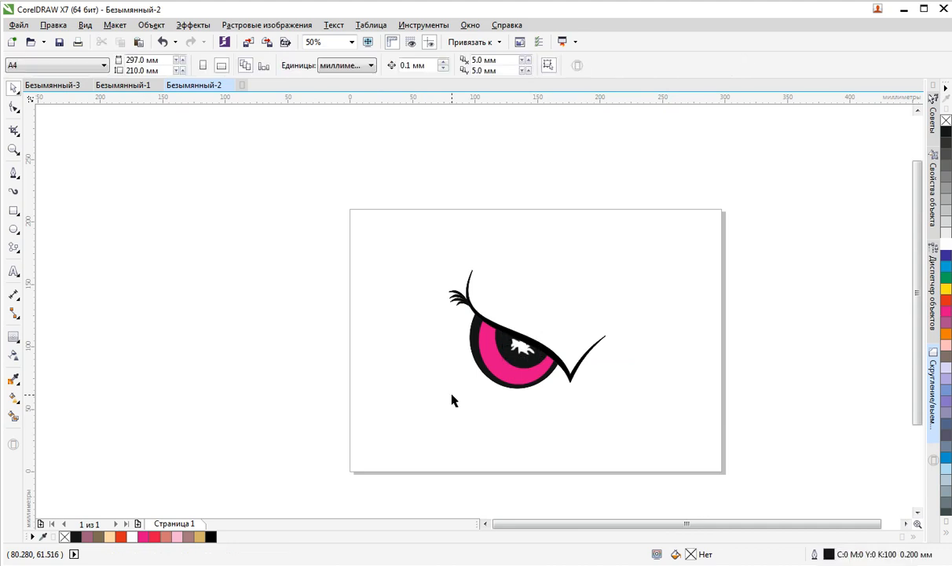
pyautogui.scroll(-1, 516, 421)
pyautogui.scroll(2, 548, 415)
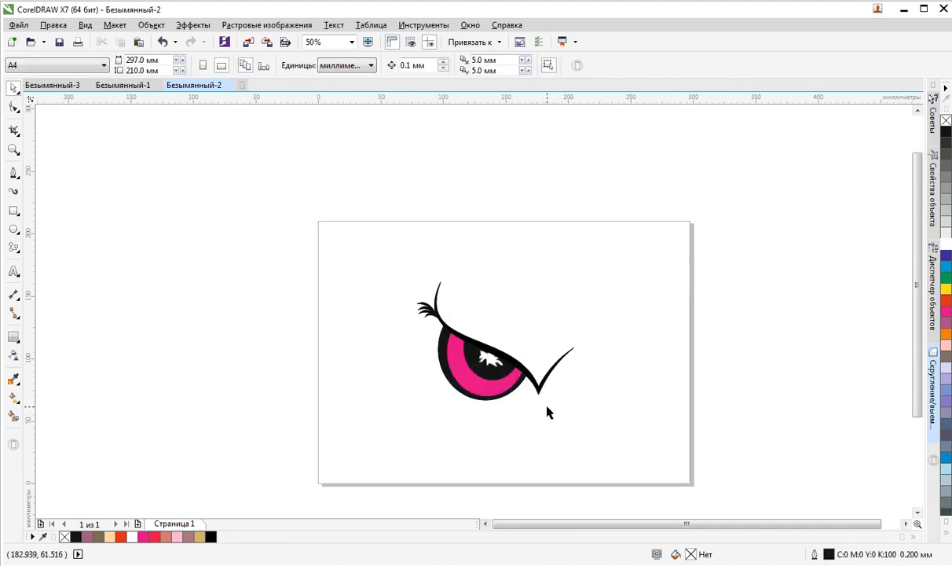
# Try to reshape the swoosh's right tip by moving an edge node inward, and undo the change
pyautogui.click(556, 348)
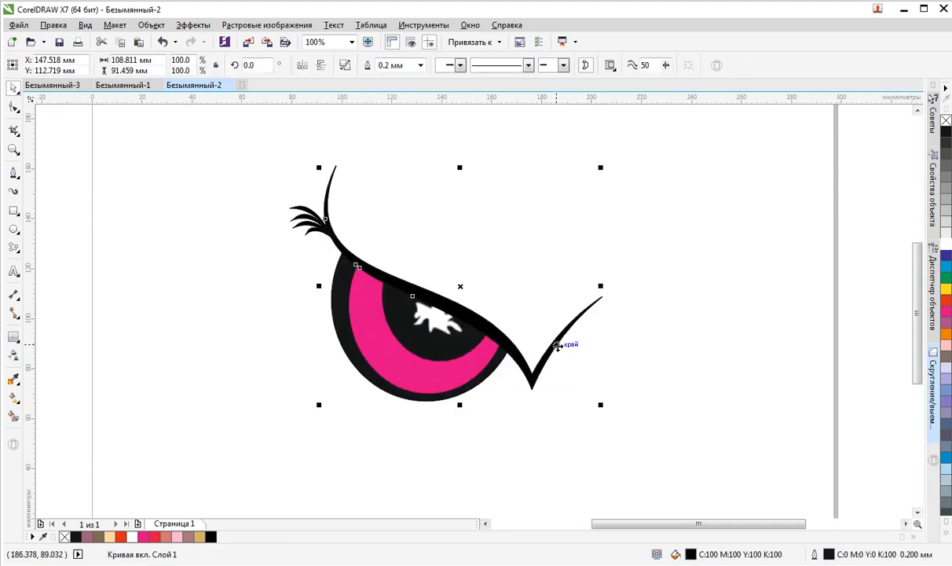
pyautogui.click(14, 108)
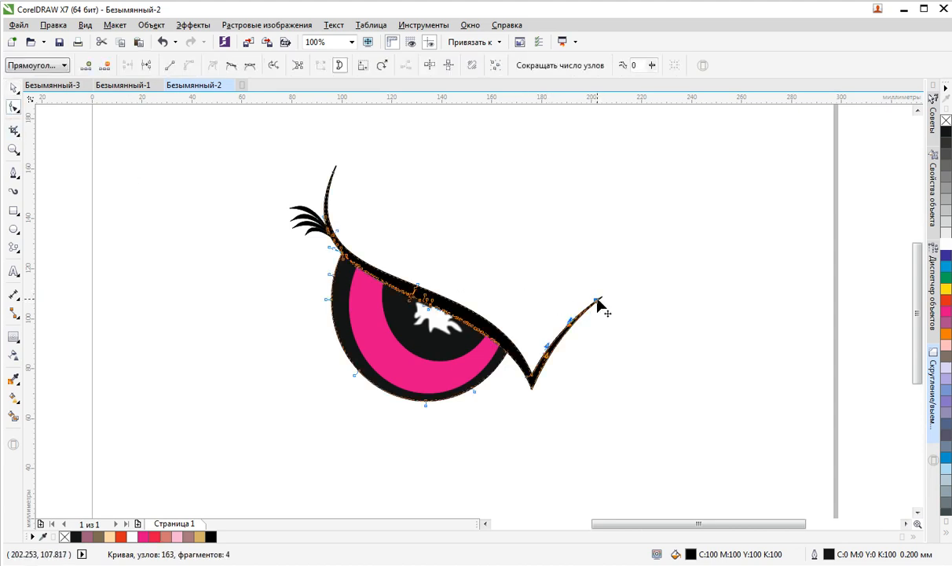
pyautogui.moveTo(600, 305); pyautogui.dragTo(589, 313)
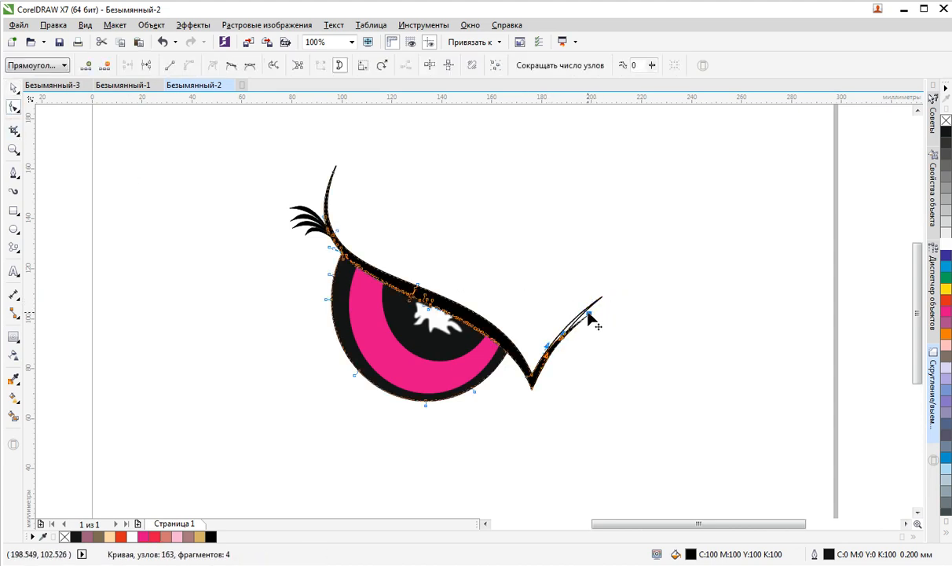
pyautogui.click(161, 41)
pyautogui.scroll(2, 577, 315)
pyautogui.click(523, 288)
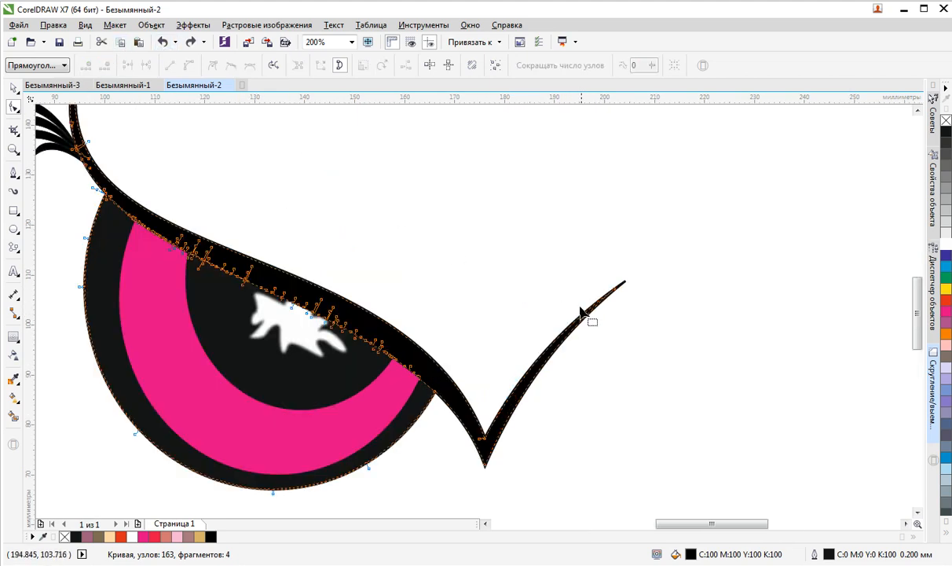
pyautogui.scroll(-4, 650, 357)
pyautogui.scroll(2, 648, 362)
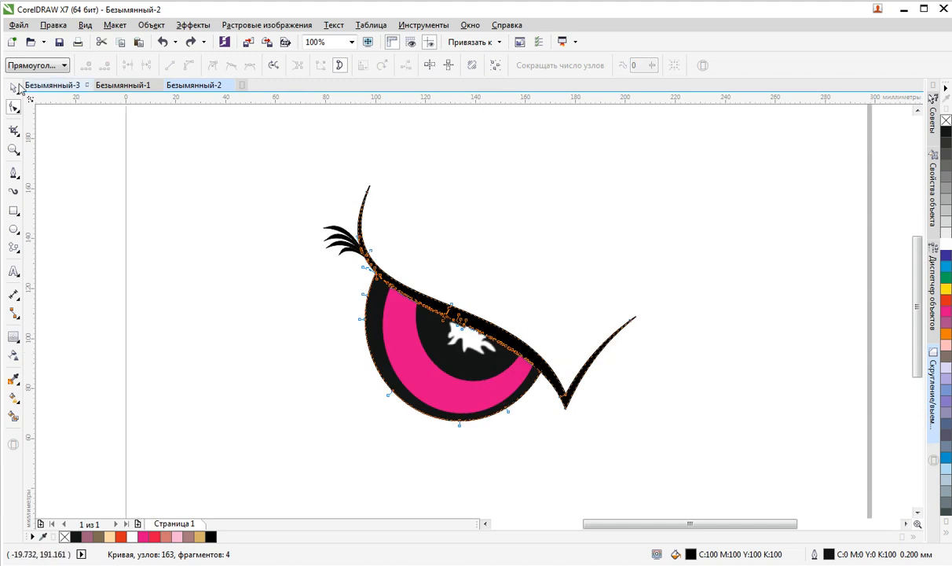
# Scale the whole eye drawing down to about 119 by 89.6 mm and move its centre to about X 144, Y 113 mm
pyautogui.click(12, 88)
pyautogui.click(240, 240)
pyautogui.scroll(-4, 365, 314)
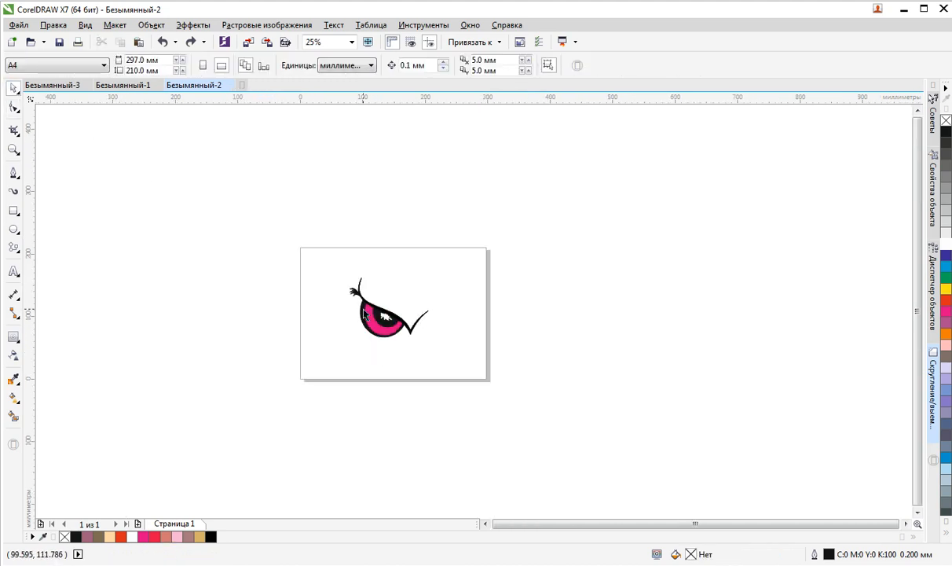
pyautogui.scroll(1, 357, 328)
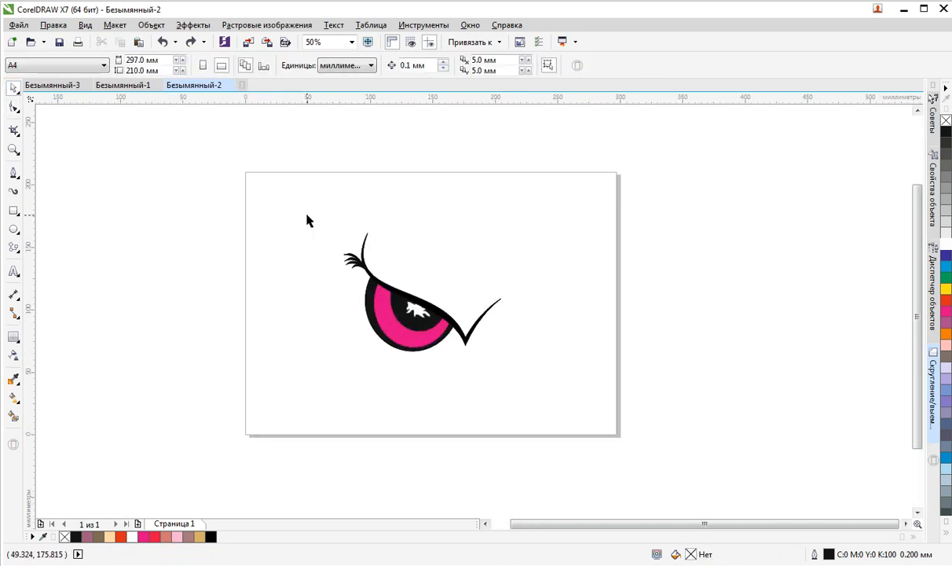
pyautogui.moveTo(306, 219); pyautogui.dragTo(536, 387)
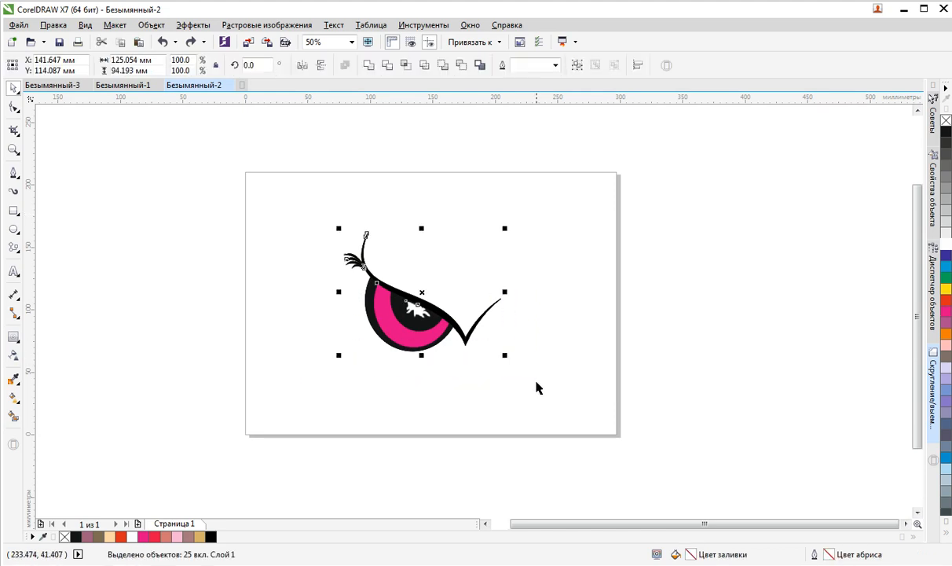
pyautogui.moveTo(506, 355); pyautogui.dragTo(497, 350)
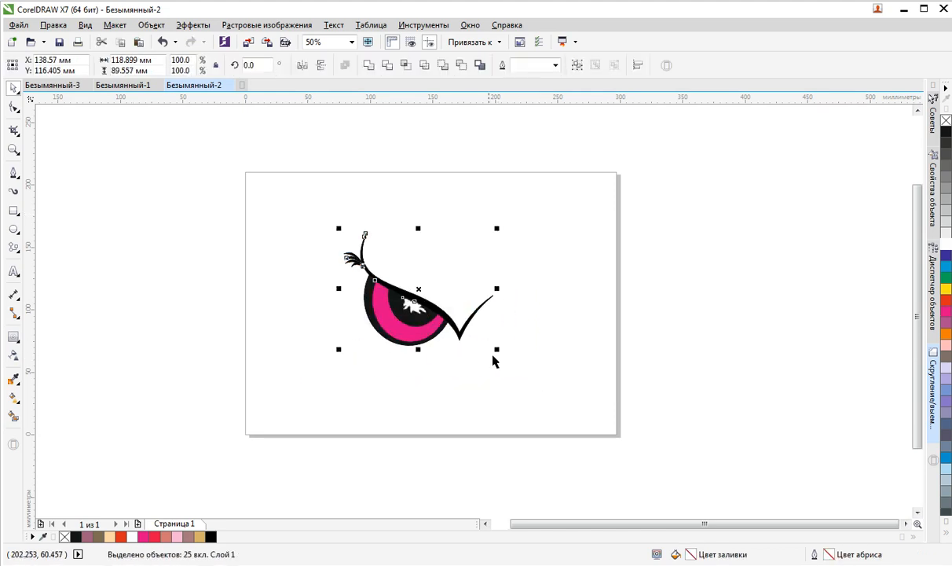
pyautogui.moveTo(414, 303)
pyautogui.mouseDown()
pyautogui.moveTo(422, 308)
pyautogui.moveTo(425, 293)
pyautogui.mouseUp()
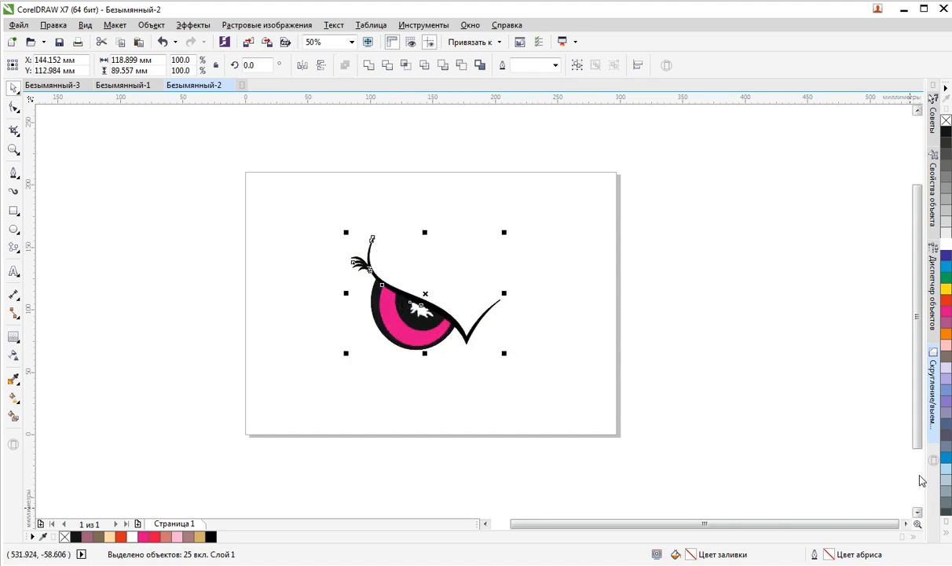
pyautogui.click(569, 414)
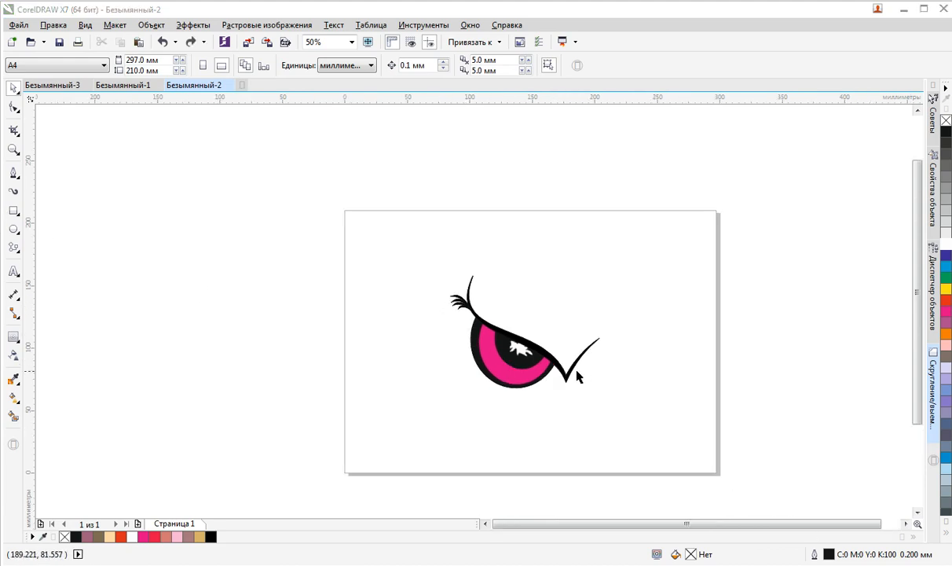
# Add the artistic text "ART" in Arial below the eye and enlarge it to about 72.6 pt
pyautogui.scroll(1, 462, 364)
pyautogui.scroll(-1, 464, 370)
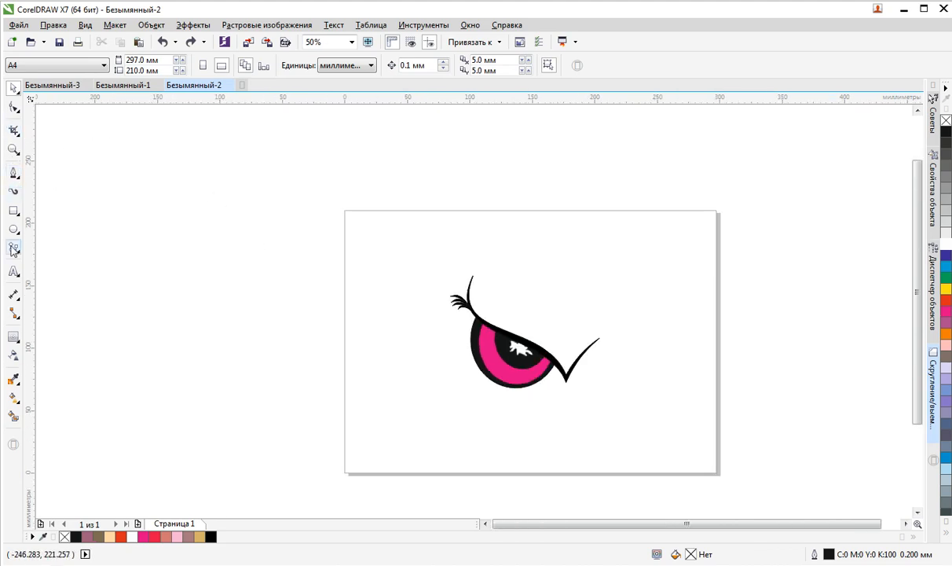
pyautogui.click(13, 272)
pyautogui.click(470, 417)
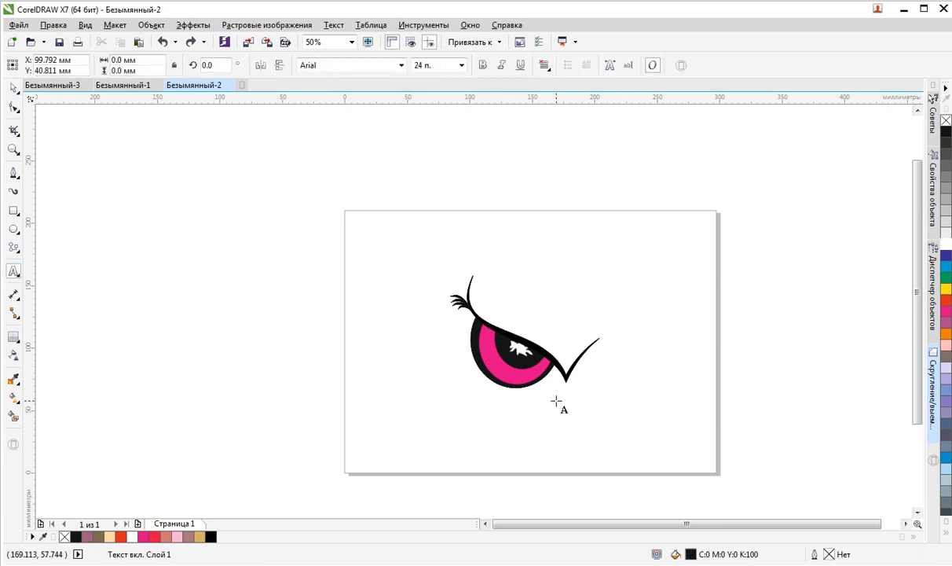
pyautogui.write('ART')
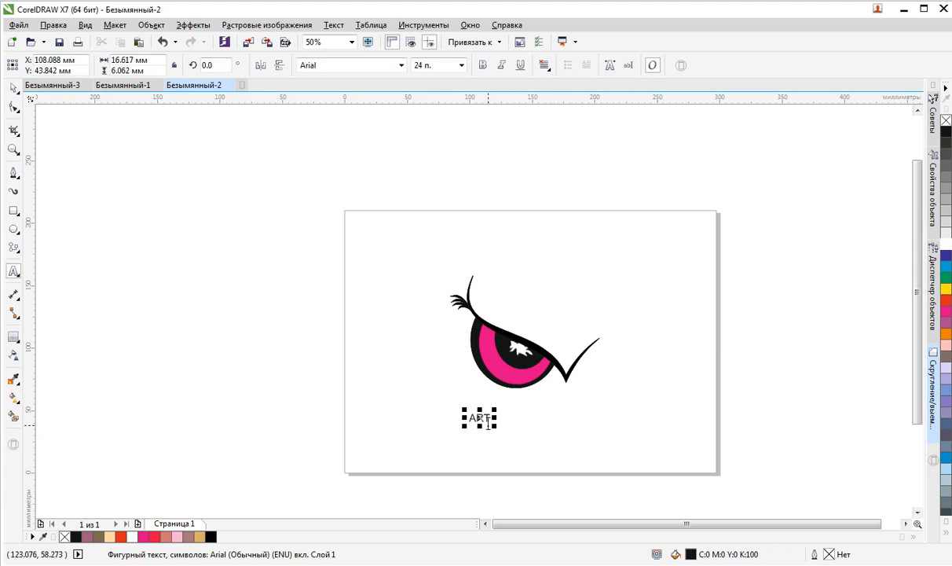
pyautogui.moveTo(495, 426); pyautogui.dragTo(537, 457)
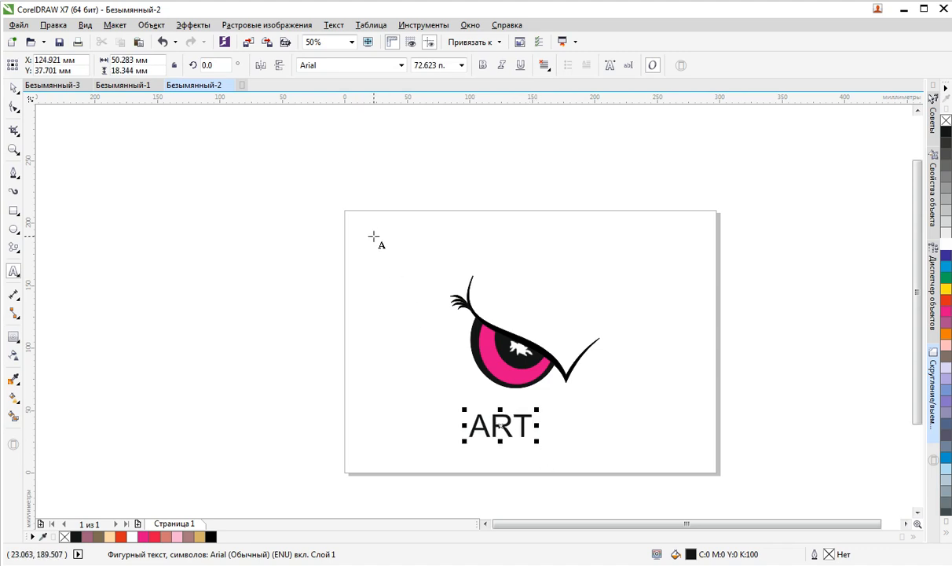
pyautogui.scroll(-3, 293, 308)
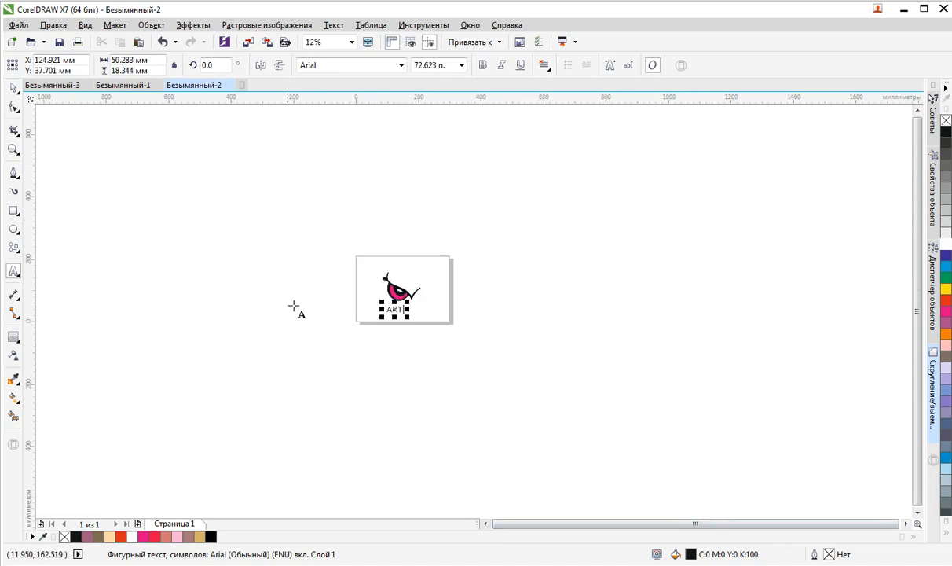
pyautogui.scroll(3, 247, 295)
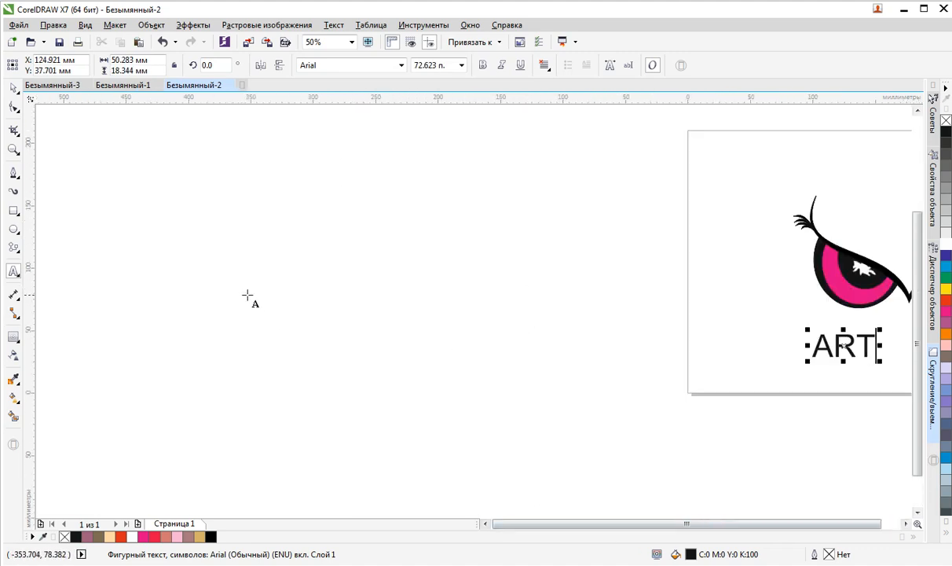
pyautogui.click(401, 65)
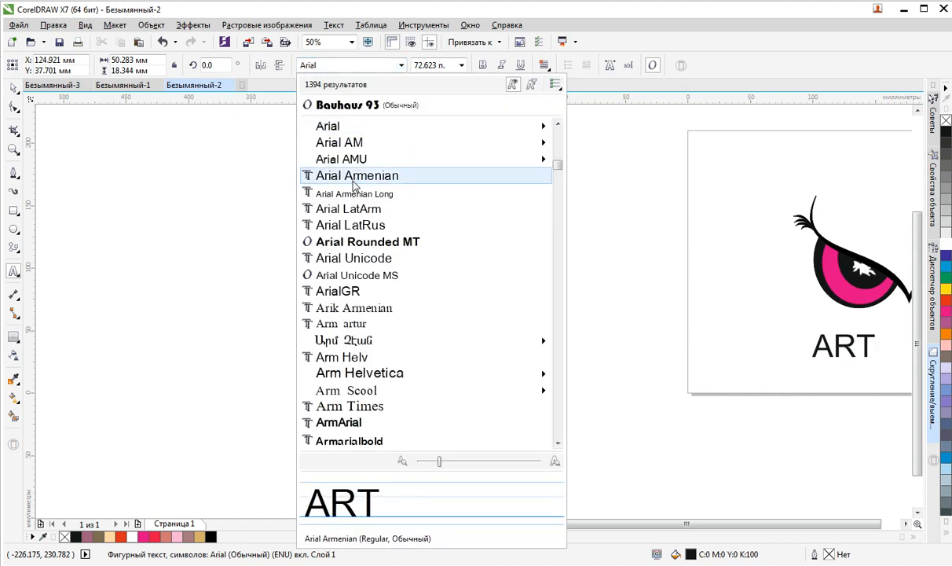
pyautogui.press('Return')
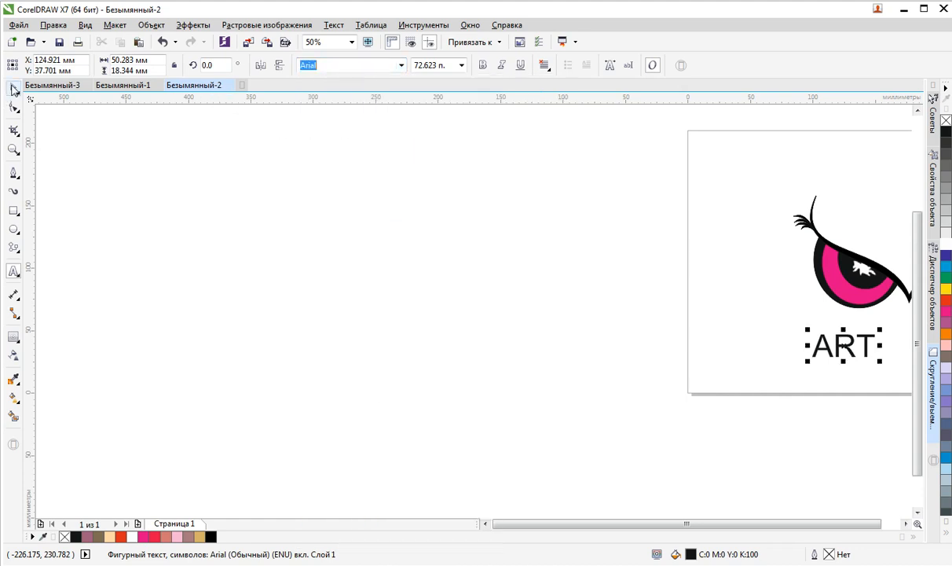
pyautogui.click(402, 65)
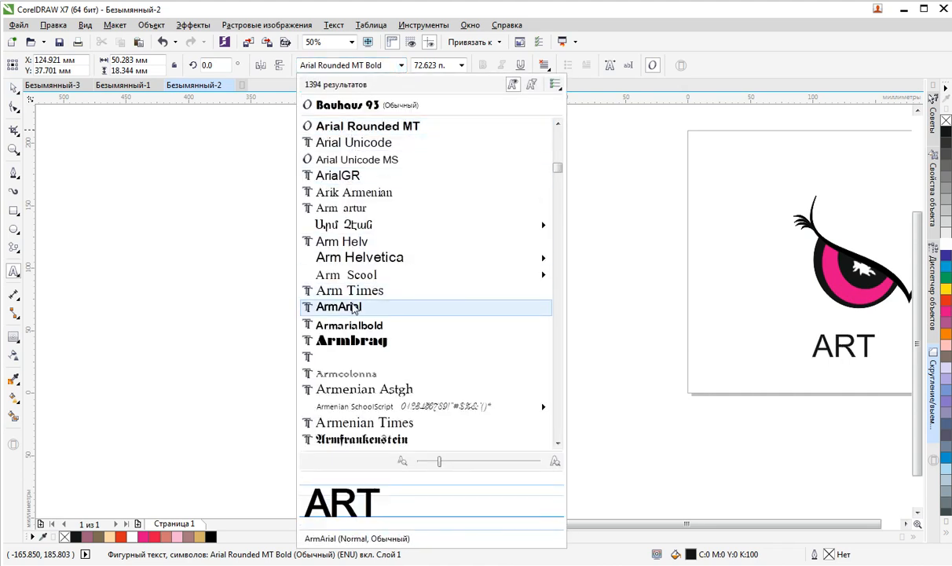
pyautogui.scroll(-1, 353, 328)
pyautogui.scroll(-2, 354, 340)
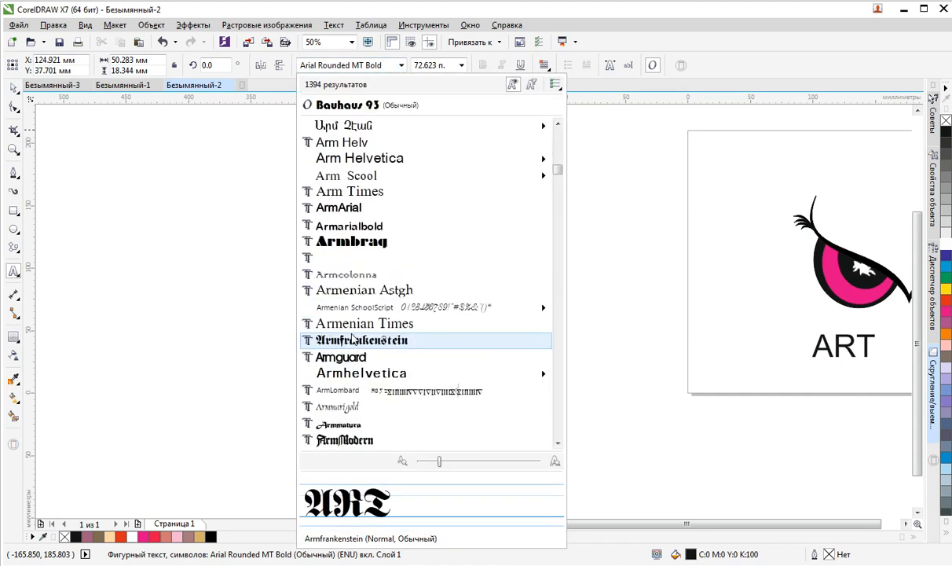
pyautogui.press('Escape')
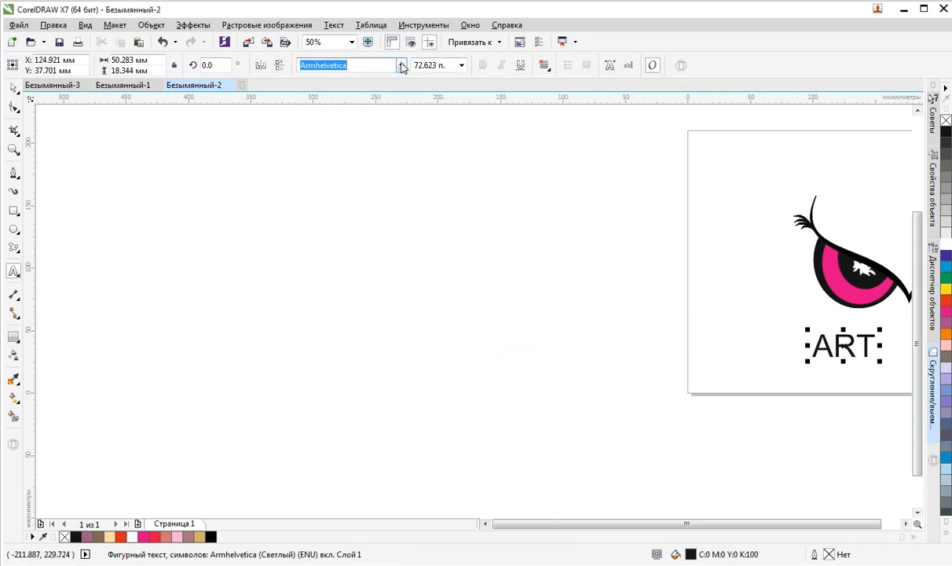
pyautogui.click(414, 144)
pyautogui.click(835, 344)
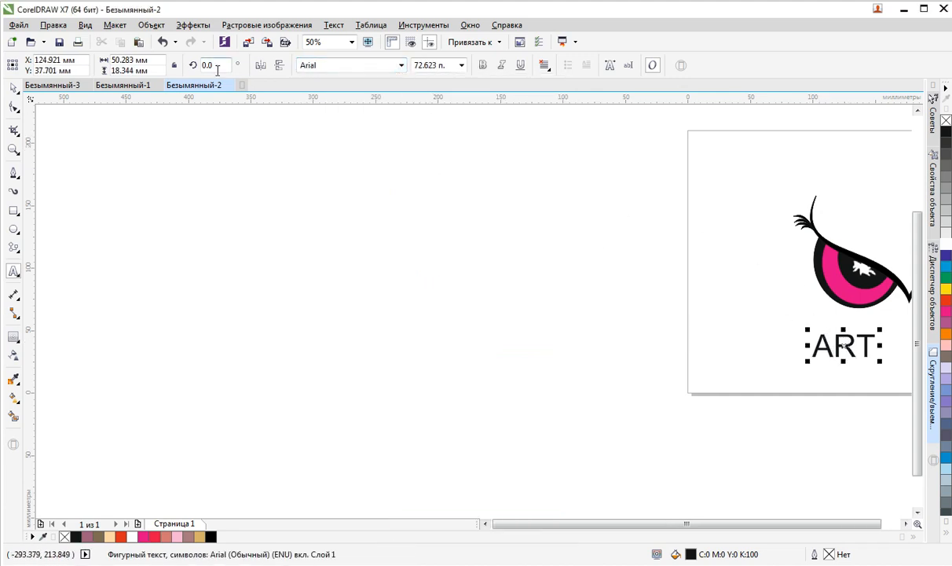
# Change the font of the "ART" caption to ArTarumianHarvats
pyautogui.click(13, 88)
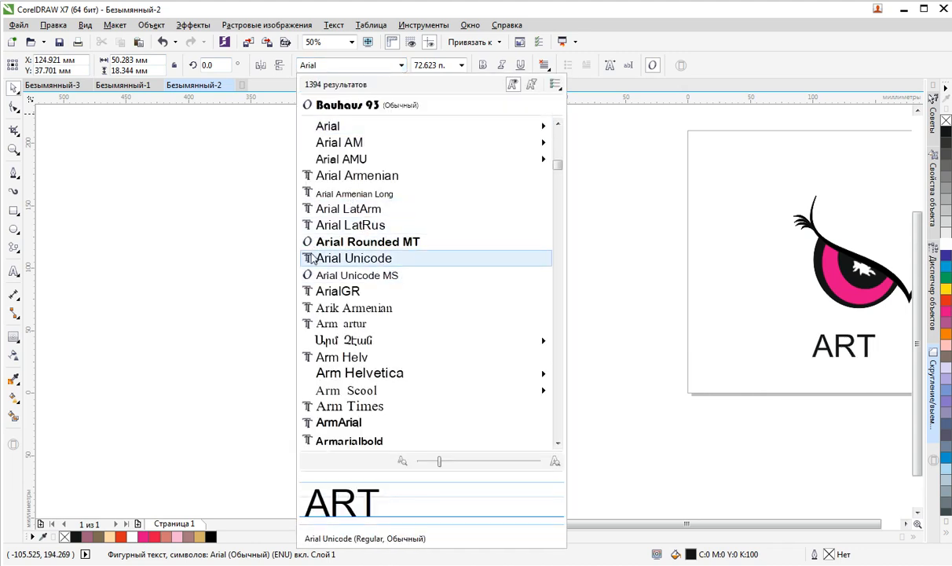
pyautogui.scroll(-4, 318, 267)
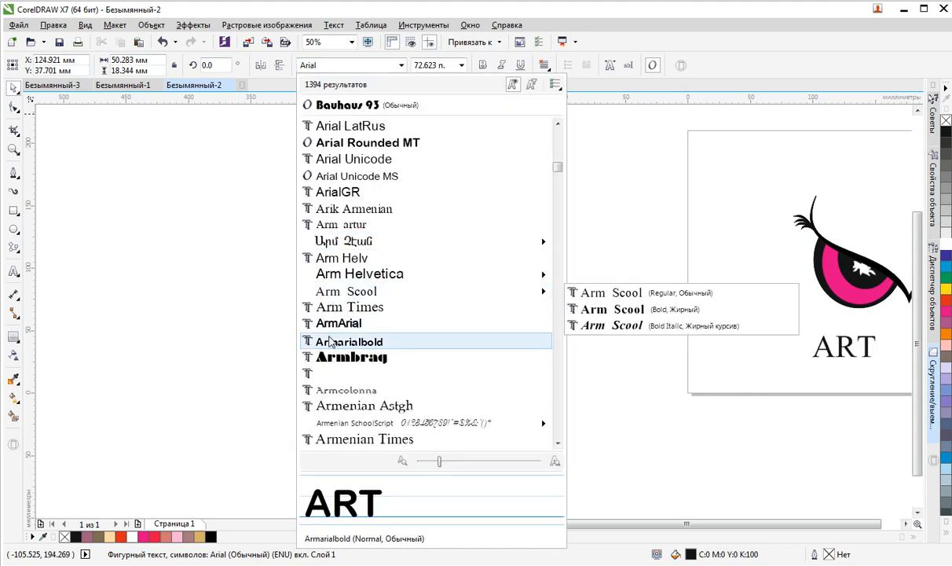
pyautogui.scroll(-1, 330, 343)
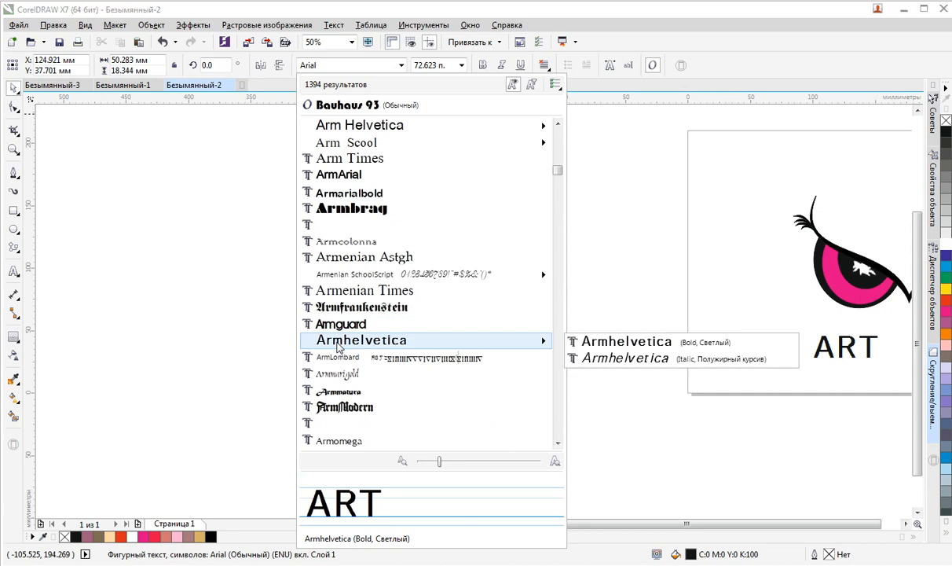
pyautogui.scroll(-3, 338, 345)
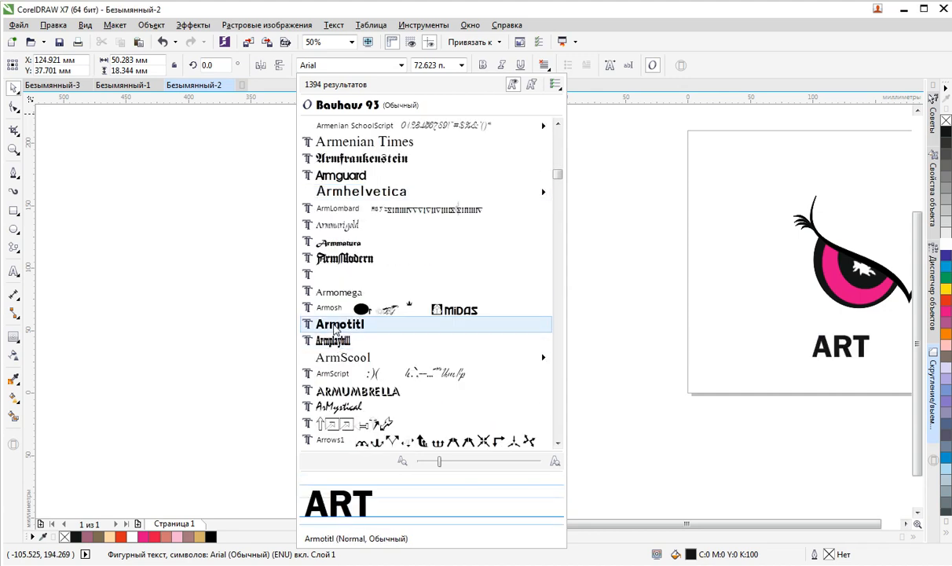
pyautogui.scroll(-2, 335, 344)
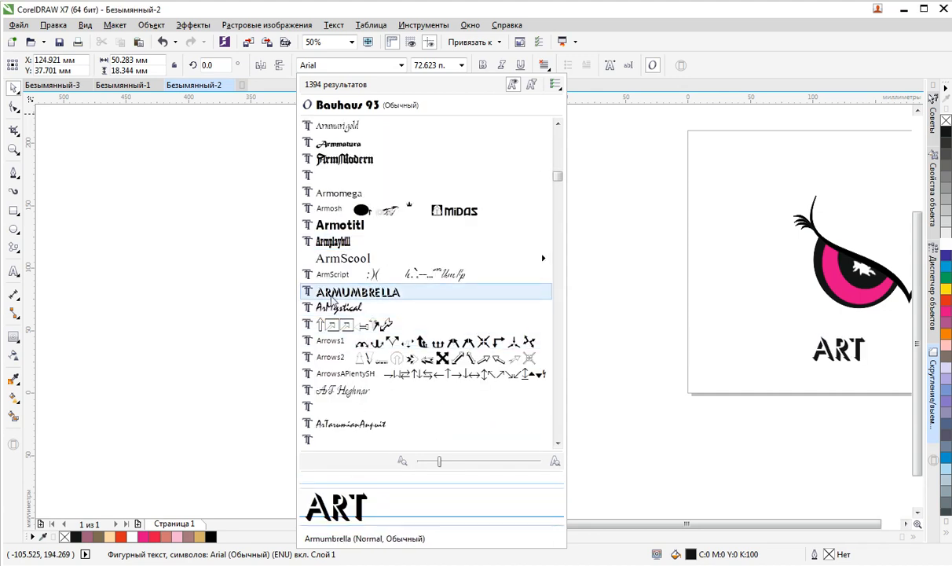
pyautogui.scroll(-1, 332, 298)
pyautogui.scroll(-1, 333, 299)
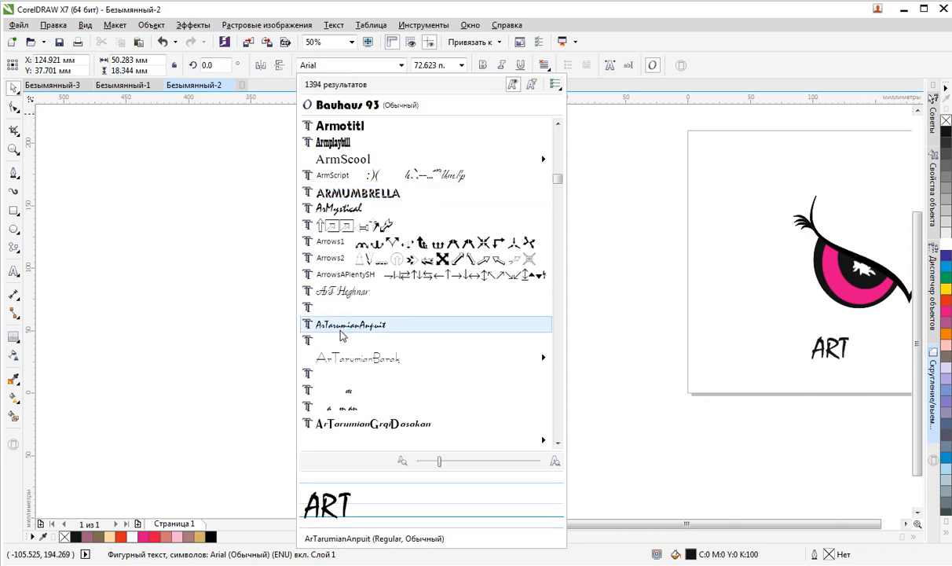
pyautogui.scroll(-2, 342, 335)
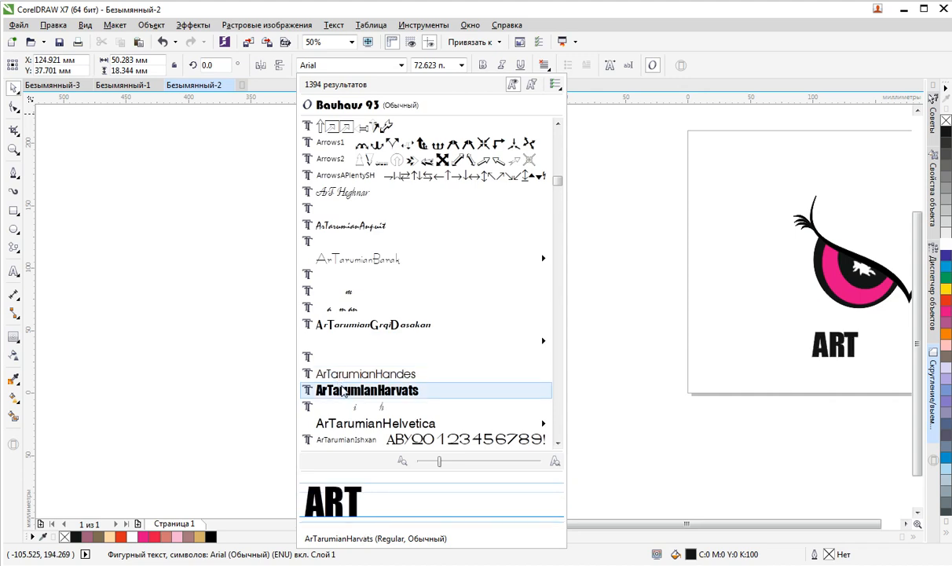
pyautogui.click(342, 390)
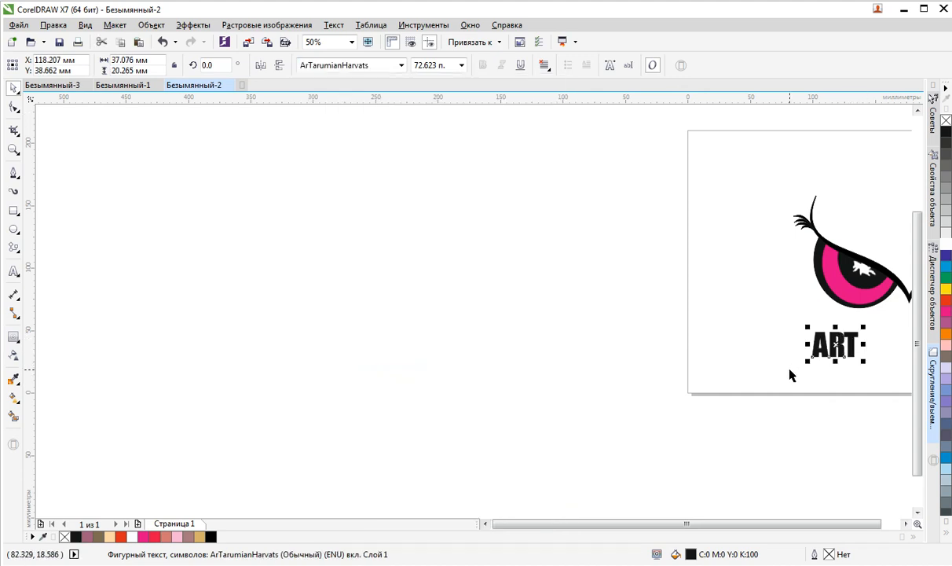
# Draw a thin horizontal rectangle about 156.4 by 1.6 mm between the eye and the "ART" caption, and fill it magenta
pyautogui.scroll(2, 870, 327)
pyautogui.scroll(-1, 869, 325)
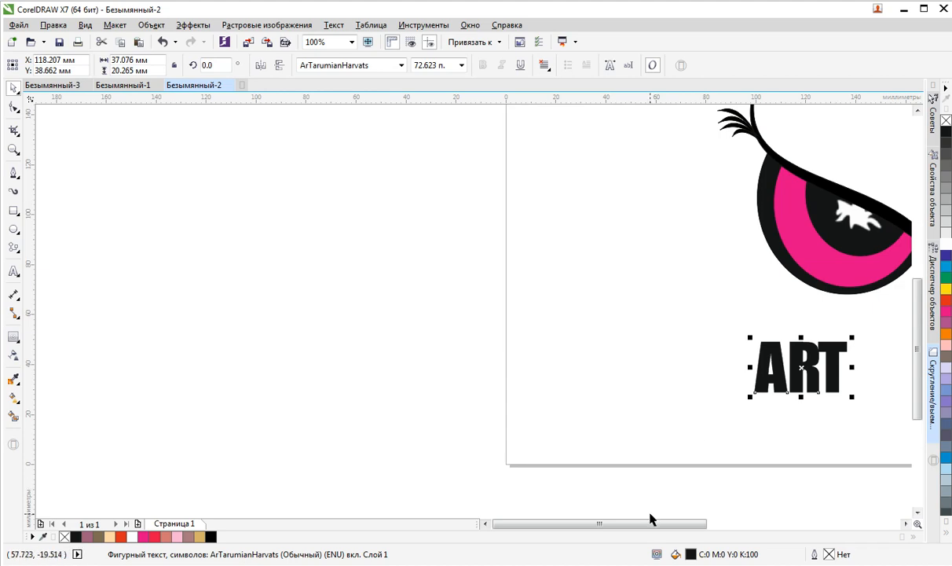
pyautogui.moveTo(652, 524); pyautogui.dragTo(729, 511)
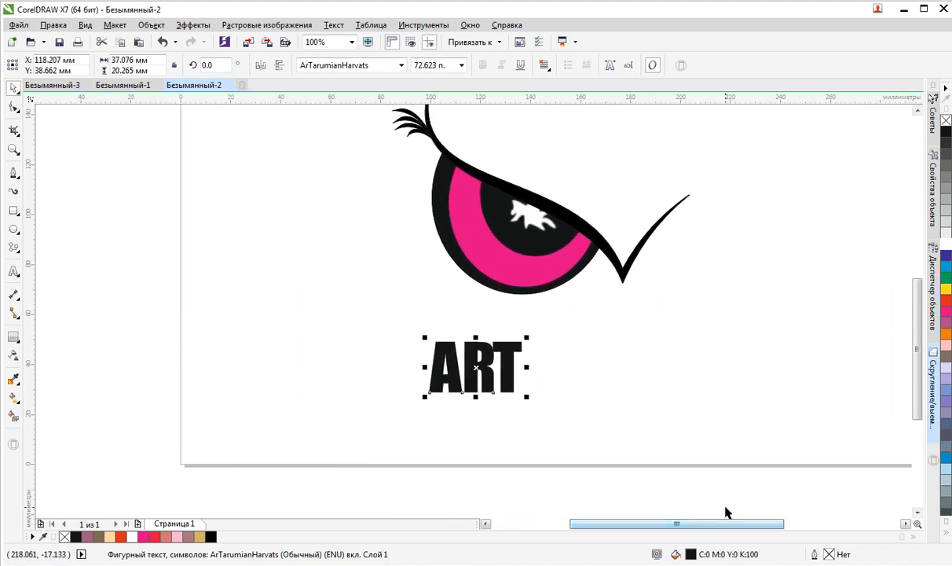
pyautogui.click(14, 212)
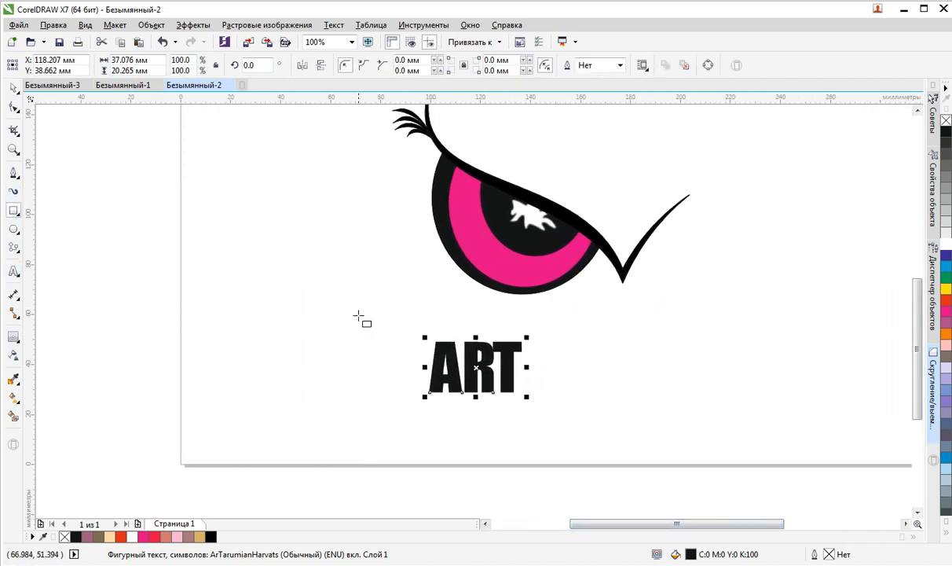
pyautogui.moveTo(366, 310)
pyautogui.mouseDown()
pyautogui.moveTo(683, 311)
pyautogui.moveTo(759, 329)
pyautogui.moveTo(762, 320)
pyautogui.moveTo(750, 314)
pyautogui.moveTo(760, 315)
pyautogui.mouseUp()
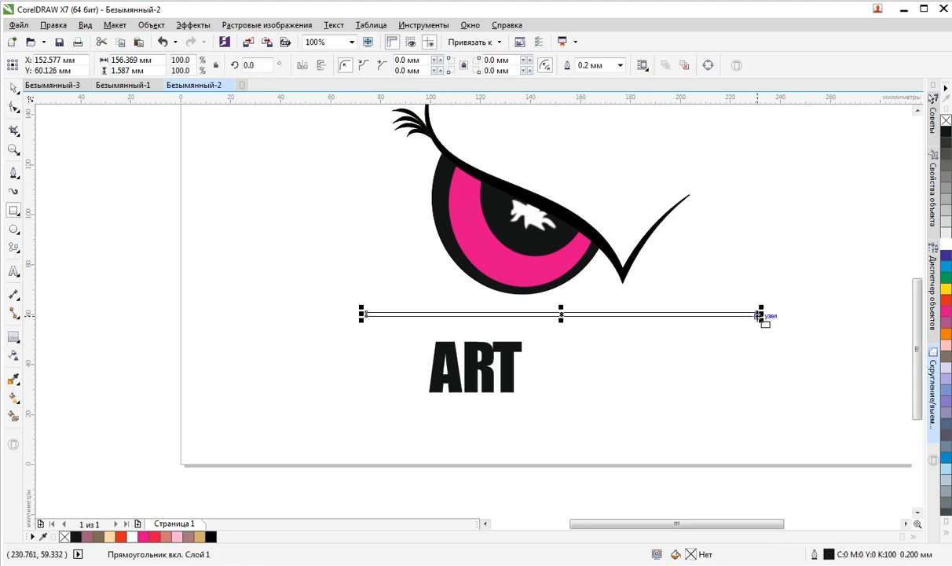
pyautogui.click(947, 312)
pyautogui.press('Escape')
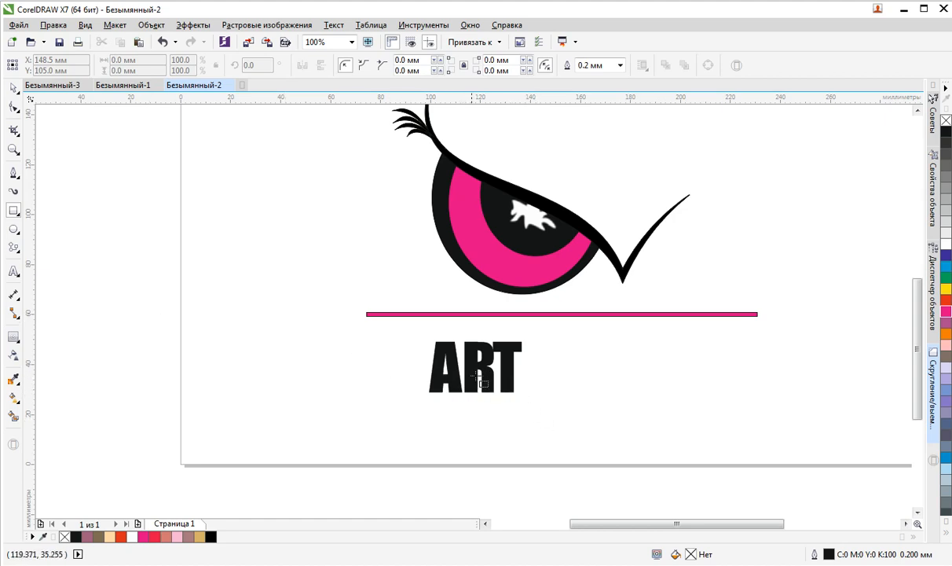
# Enlarge the "ART" caption to about 82.7 pt and move its centre to about X 114.6, Y 41.3 mm under the magenta bar
pyautogui.click(15, 89)
pyautogui.click(474, 382)
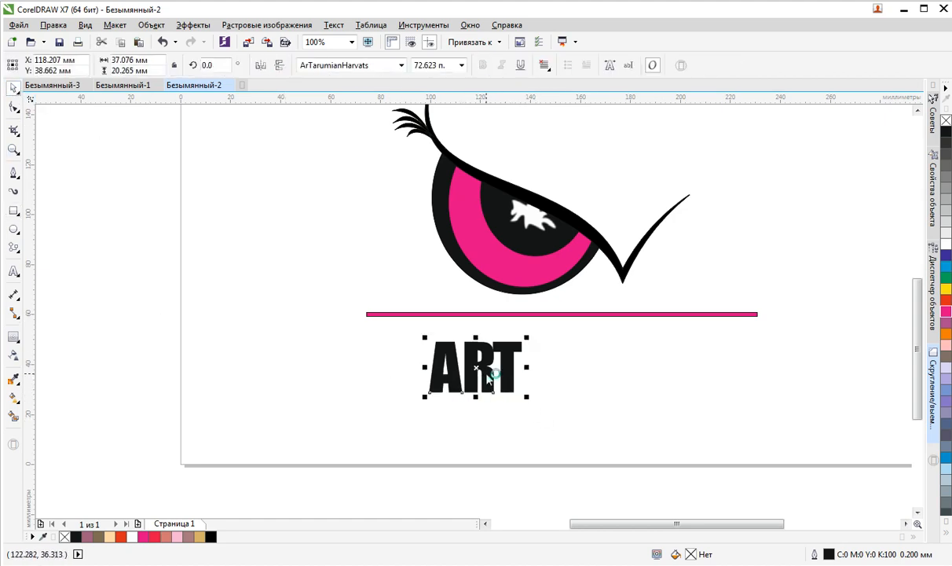
pyautogui.moveTo(527, 397); pyautogui.dragTo(553, 405)
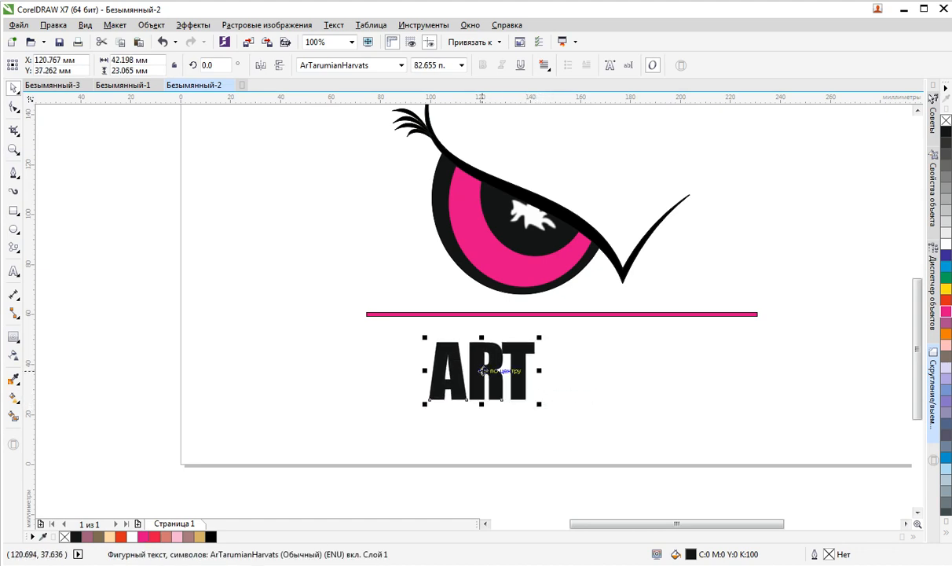
pyautogui.moveTo(482, 370); pyautogui.dragTo(467, 361)
# Add the artistic text "OWL" in 24 pt Arial on the empty page area beside the magenta bar's left end
pyautogui.click(14, 270)
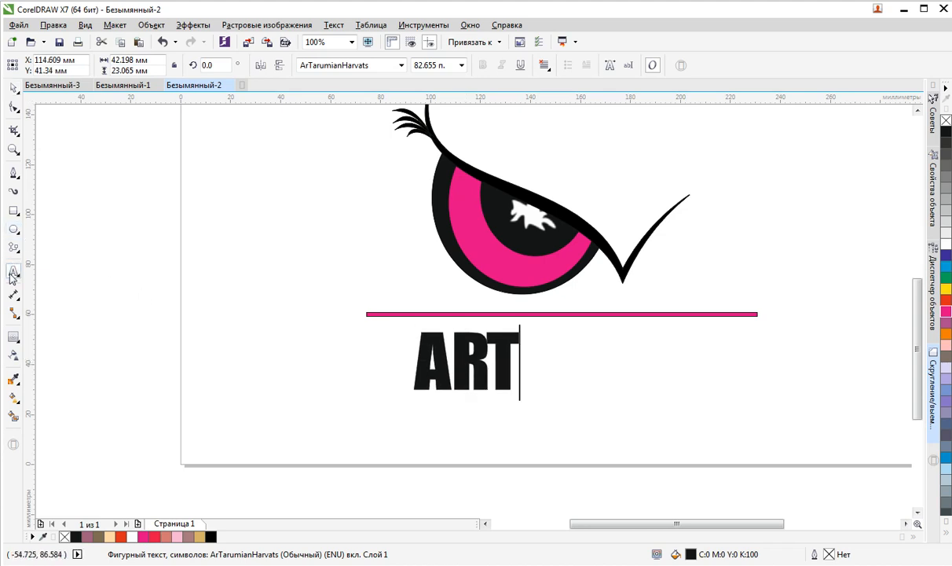
pyautogui.click(270, 315)
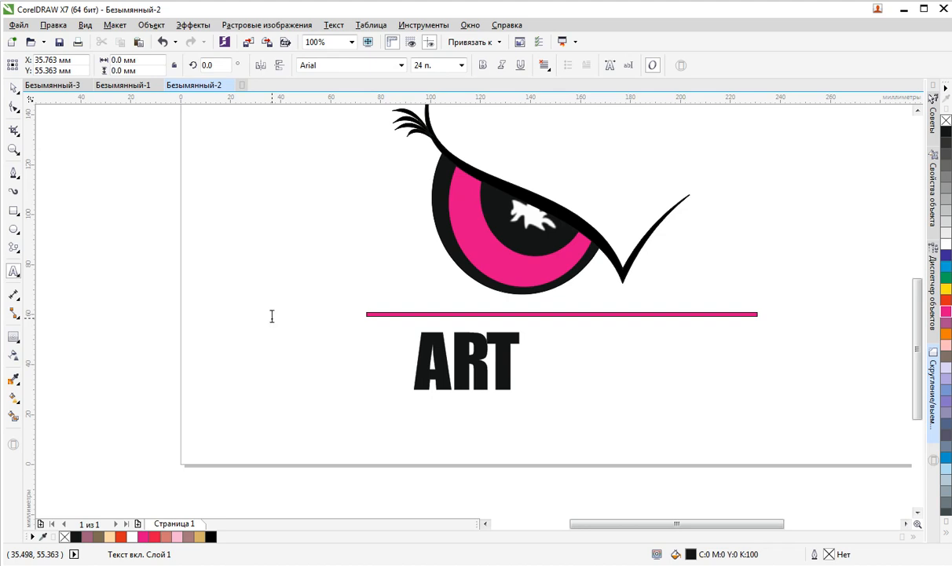
pyautogui.write('OWL')
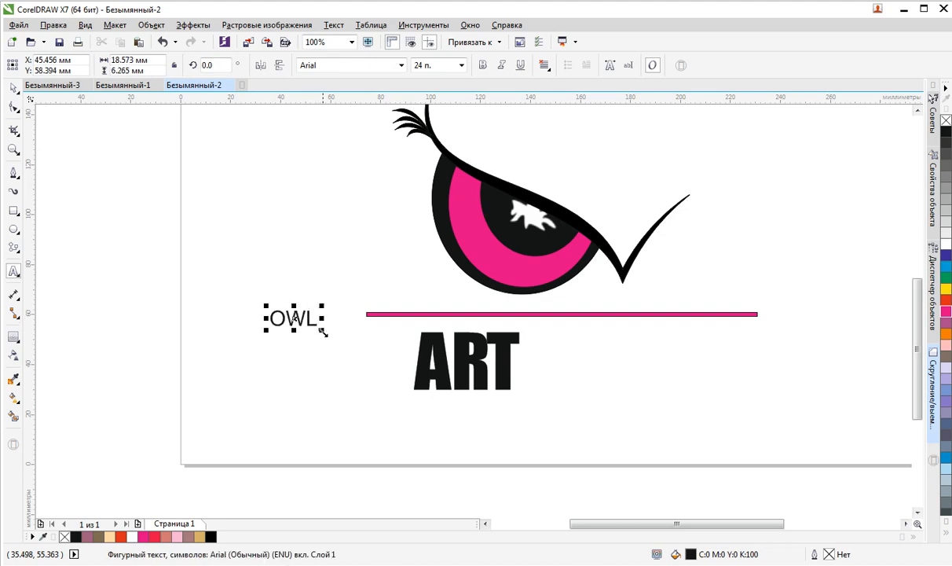
# Enlarge the "OWL" text to about 71.9 pt and move its centre to about X 183.4, Y 41.1 mm, right of "ART"
pyautogui.moveTo(322, 332); pyautogui.dragTo(393, 391)
pyautogui.moveTo(323, 330); pyautogui.dragTo(632, 369)
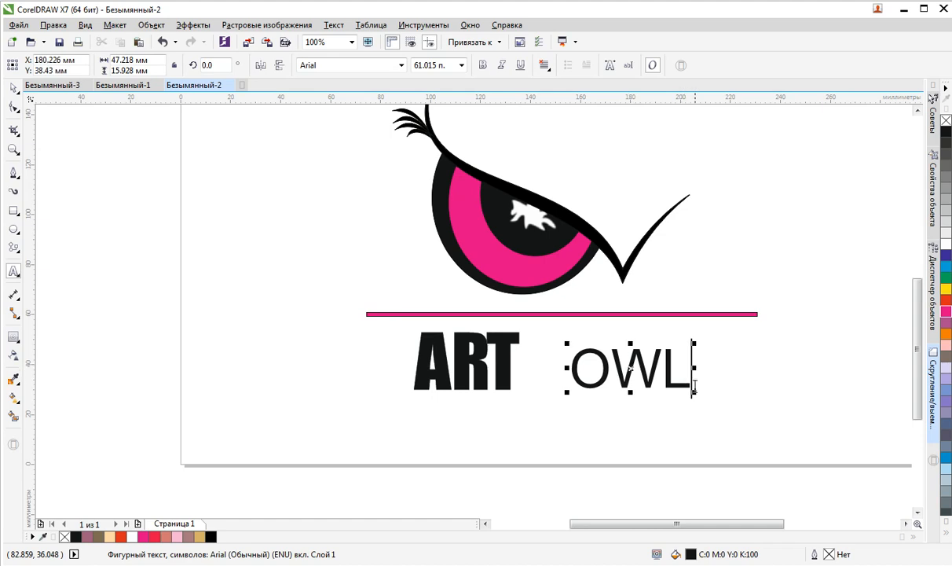
pyautogui.moveTo(695, 395); pyautogui.dragTo(714, 400)
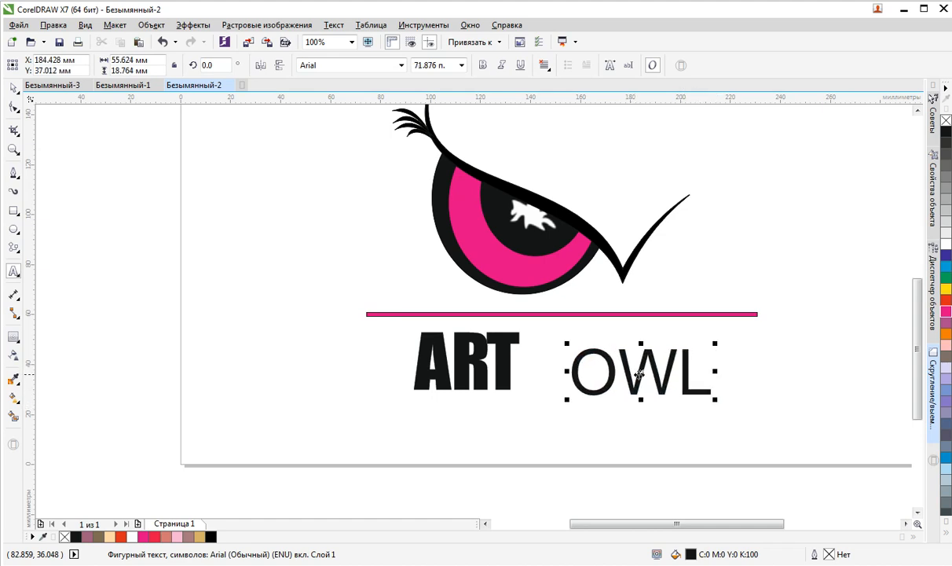
pyautogui.moveTo(639, 376); pyautogui.dragTo(635, 365)
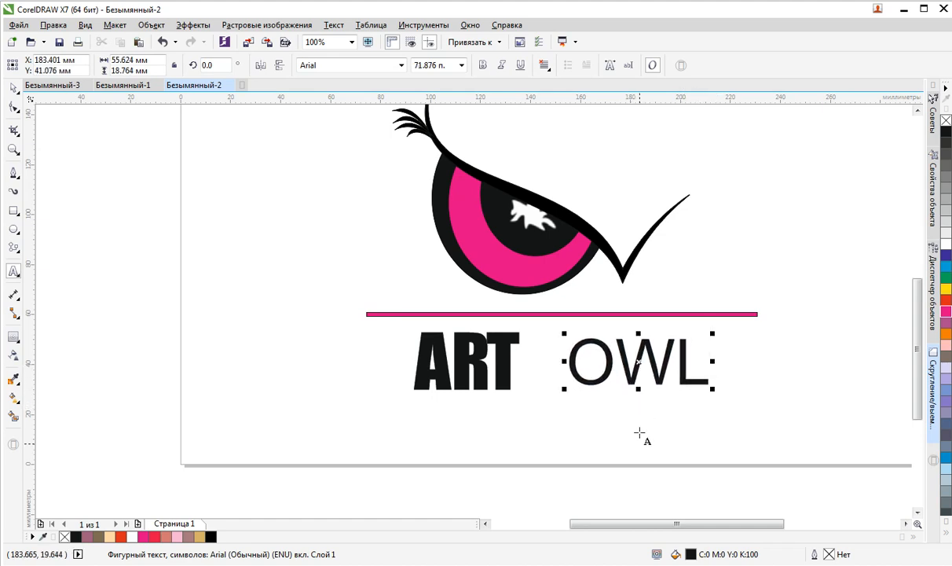
# Change the font of the "OWL" caption from the font list to BauhausCTT
pyautogui.moveTo(644, 523); pyautogui.dragTo(604, 516)
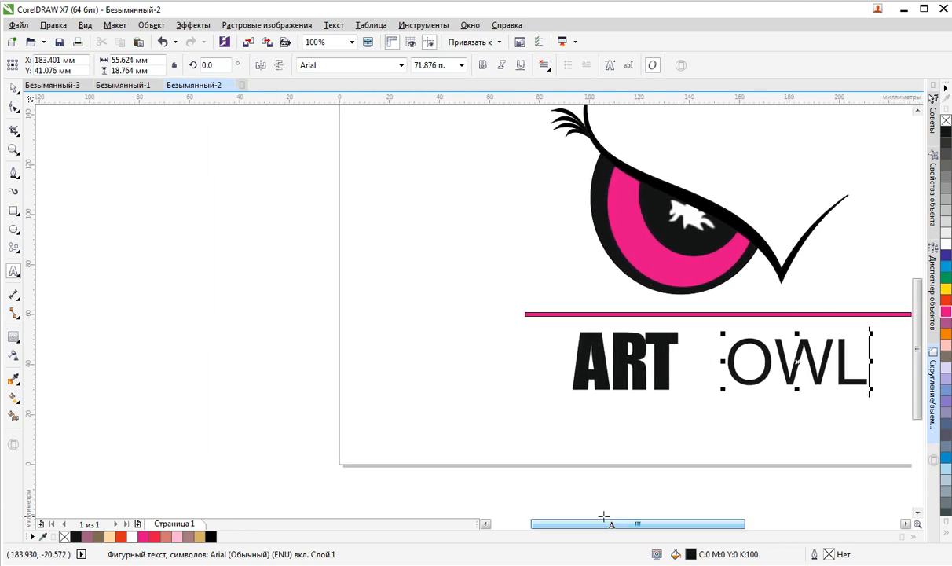
pyautogui.click(13, 88)
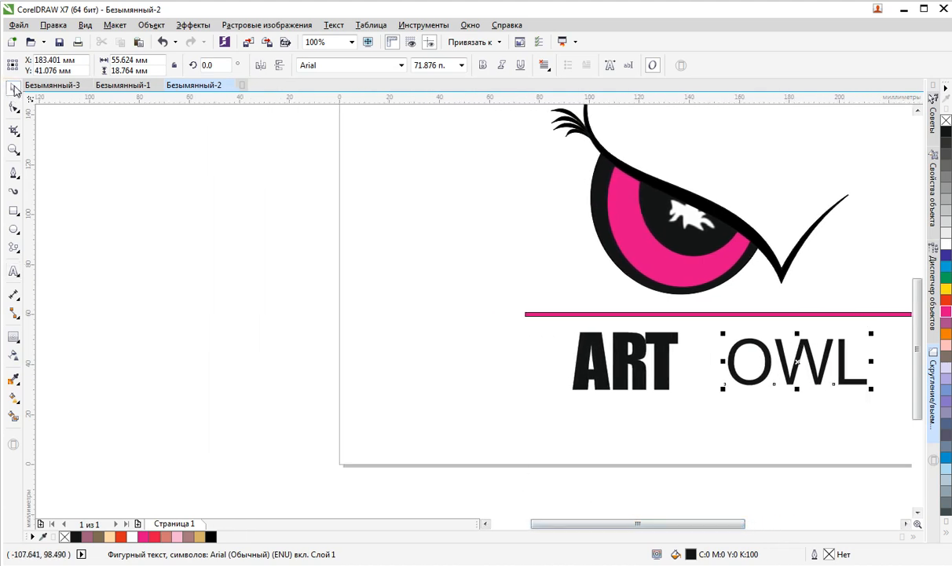
pyautogui.click(380, 66)
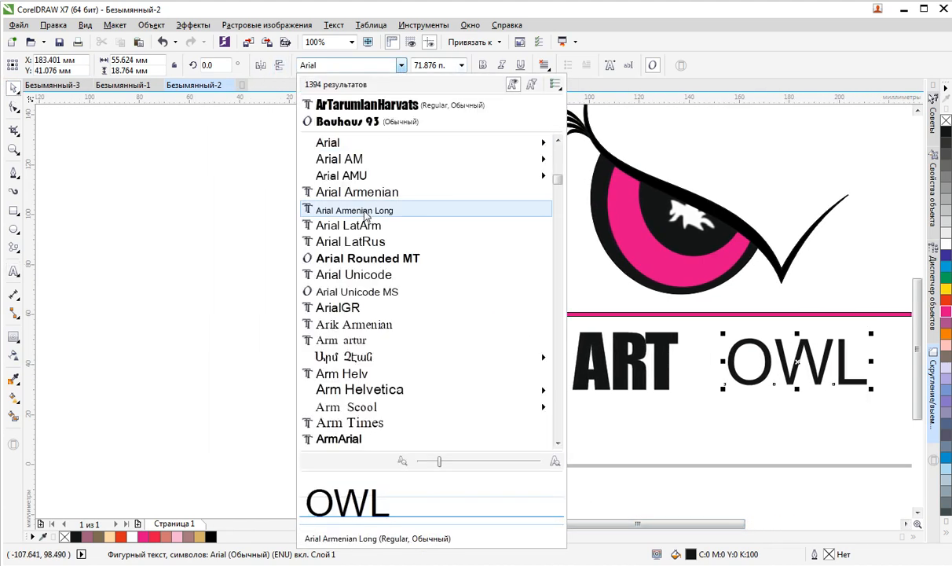
pyautogui.scroll(-7, 354, 267)
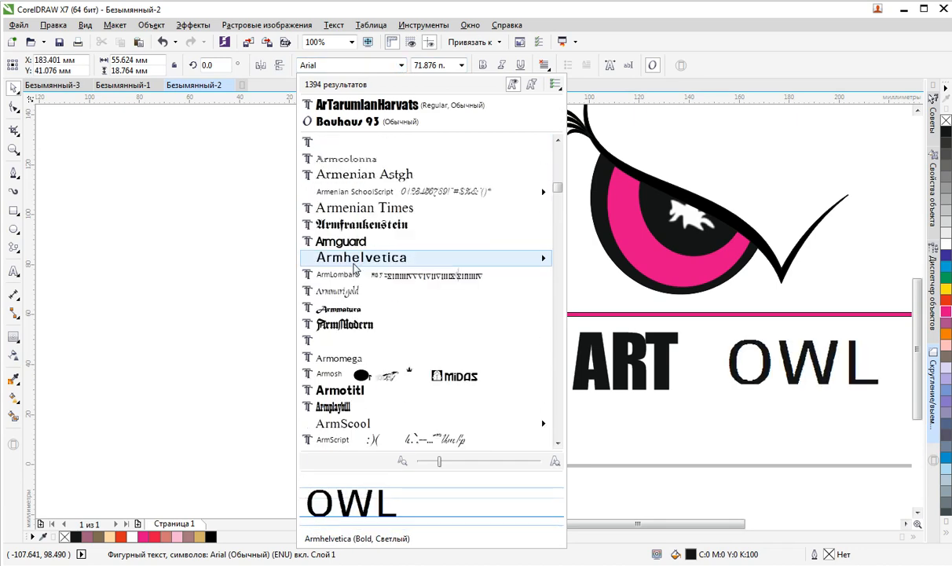
pyautogui.scroll(-5, 338, 328)
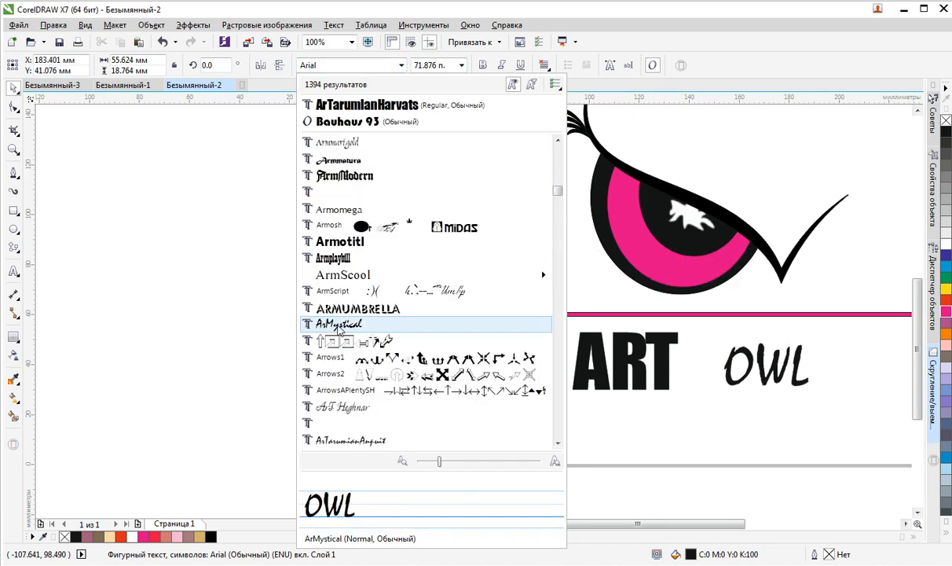
pyautogui.scroll(-3, 344, 322)
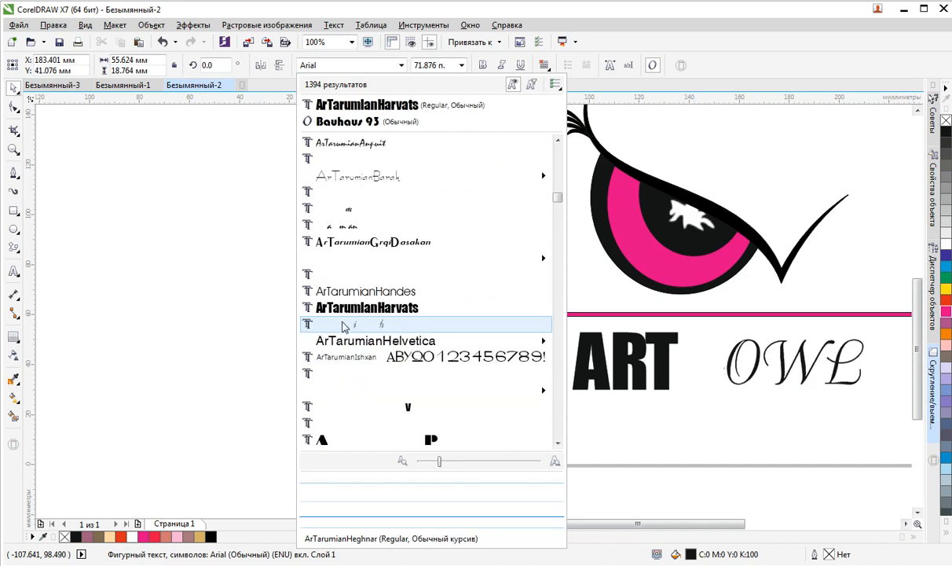
pyautogui.scroll(-3, 348, 313)
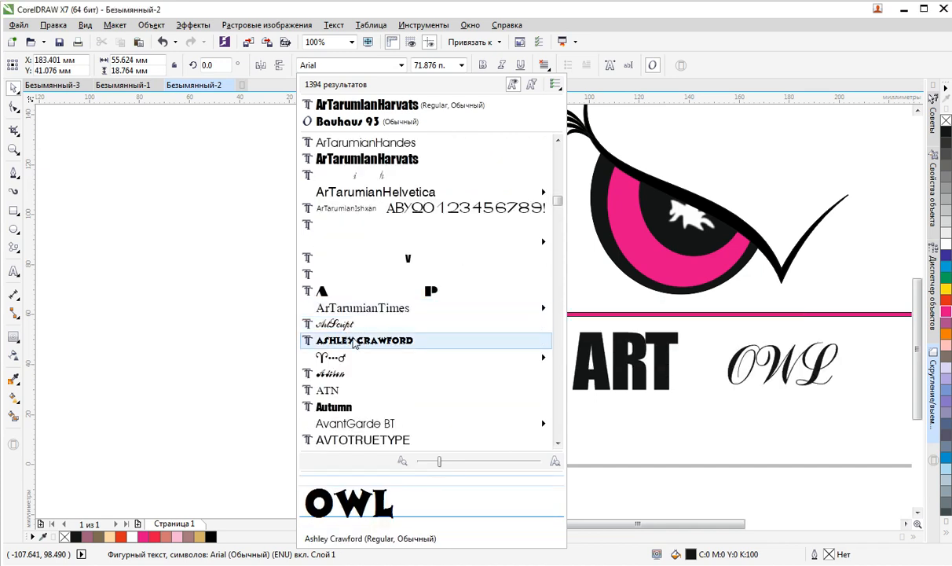
pyautogui.scroll(-3, 350, 336)
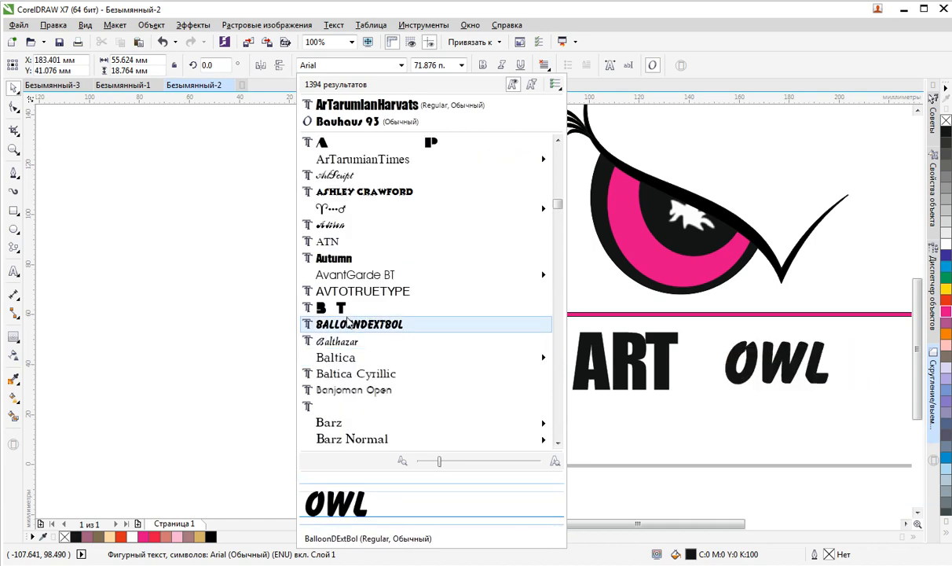
pyautogui.scroll(-3, 348, 322)
pyautogui.scroll(-3, 348, 318)
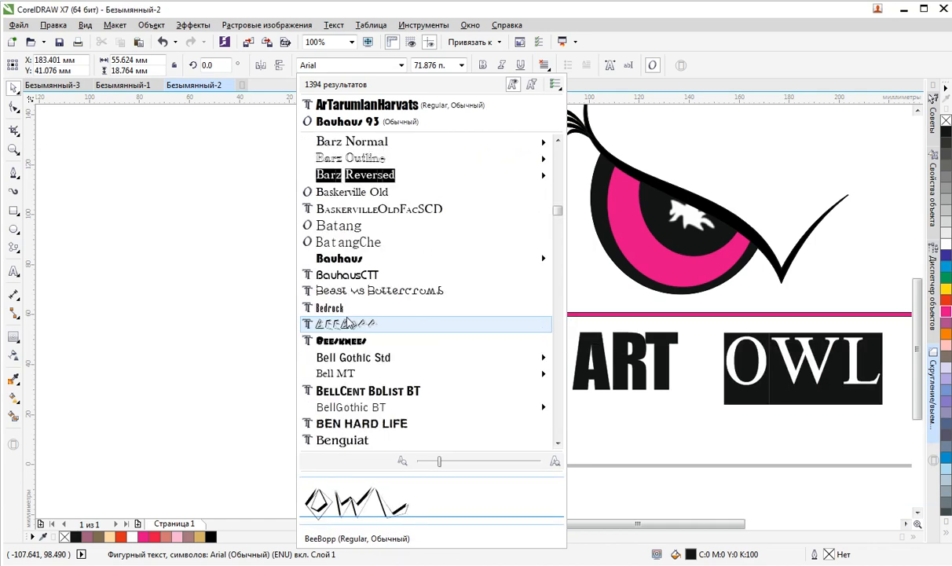
pyautogui.moveTo(347, 264)
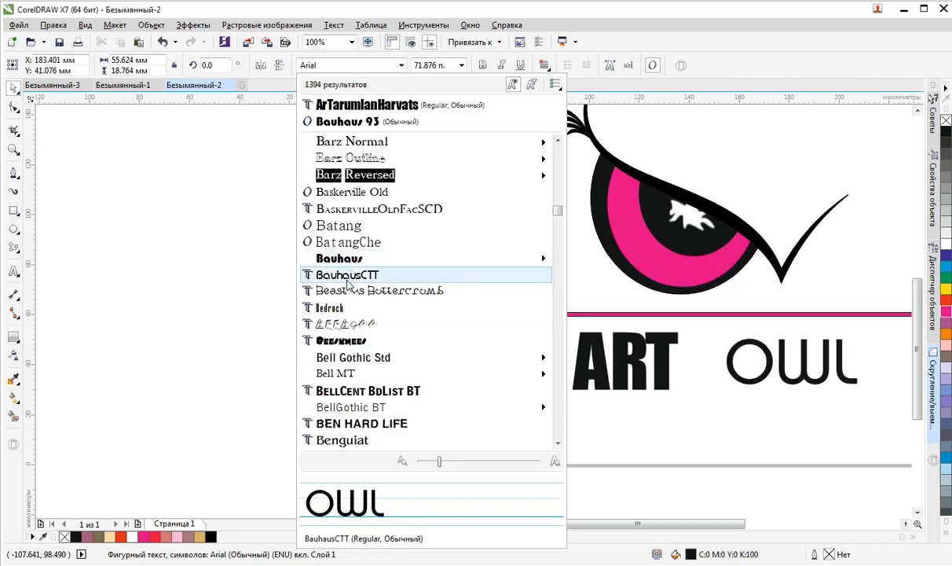
pyautogui.click(348, 281)
# Enlarge the "OWL" caption to about 87.8 pt and move its centre to about X 185.5, Y 41.5 mm beside "ART"
pyautogui.moveTo(665, 521); pyautogui.dragTo(718, 495)
pyautogui.scroll(2, 649, 378)
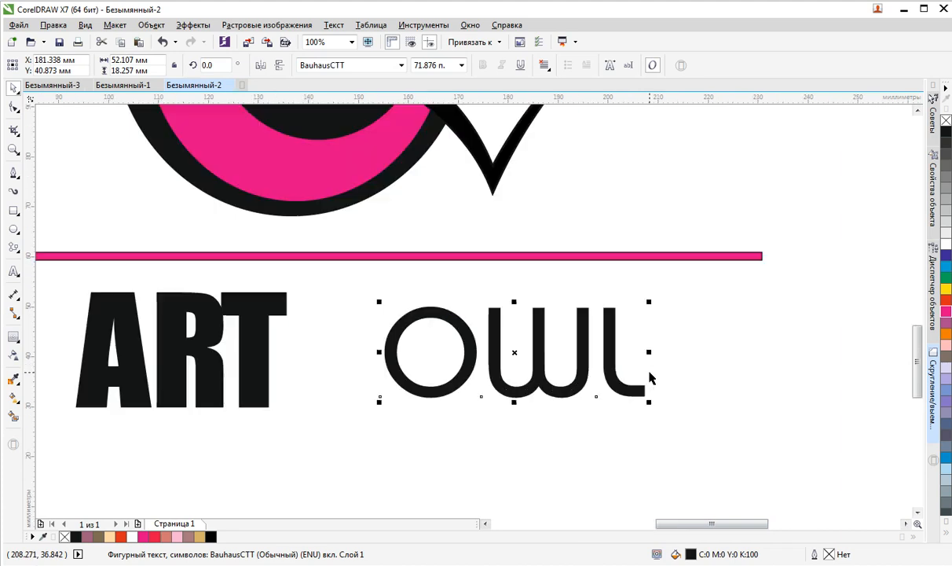
pyautogui.scroll(-2, 640, 378)
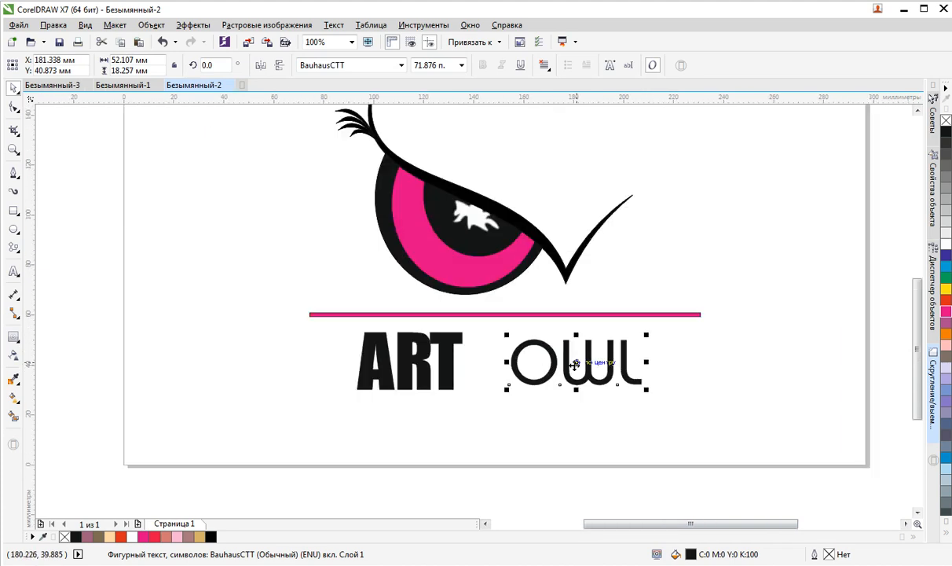
pyautogui.moveTo(576, 364); pyautogui.dragTo(563, 363)
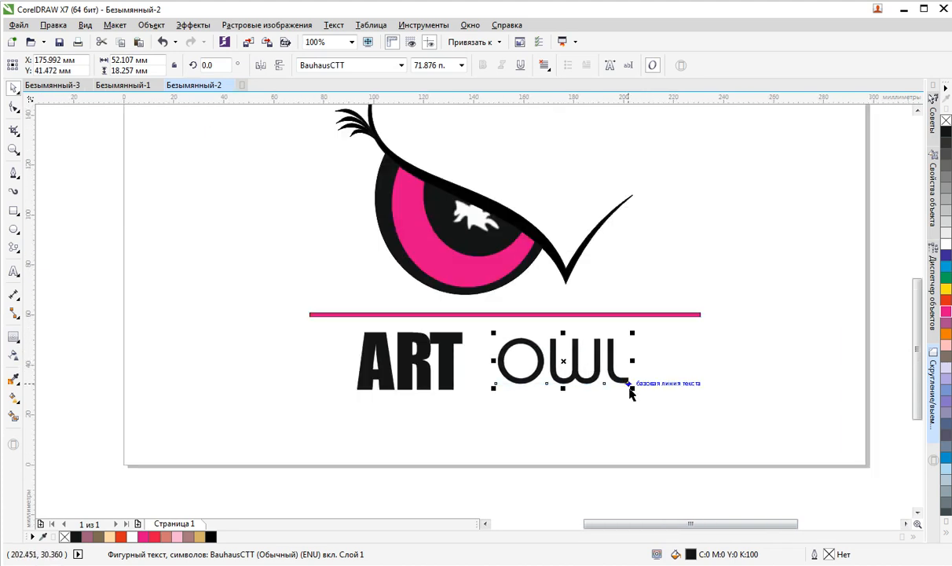
pyautogui.moveTo(631, 389); pyautogui.dragTo(661, 398)
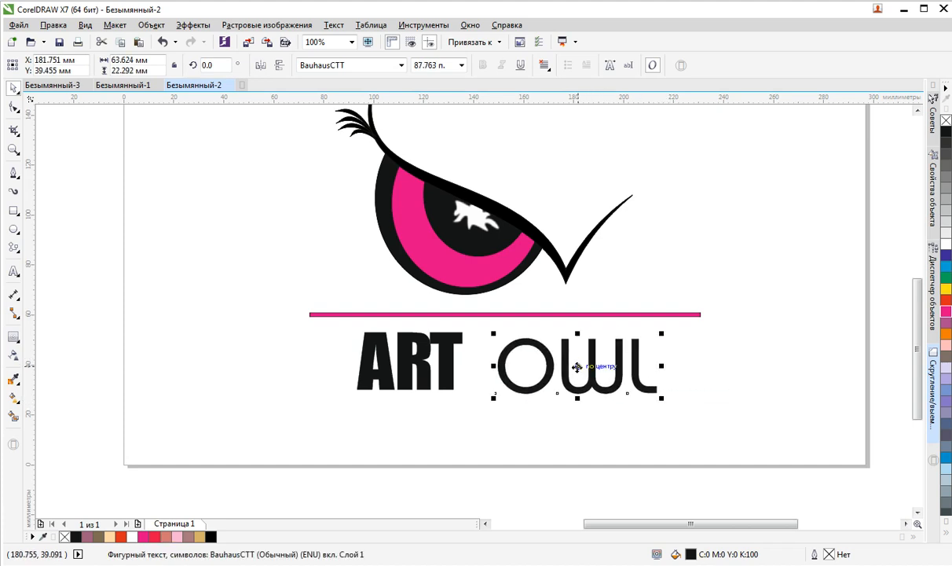
pyautogui.moveTo(578, 366); pyautogui.dragTo(587, 360)
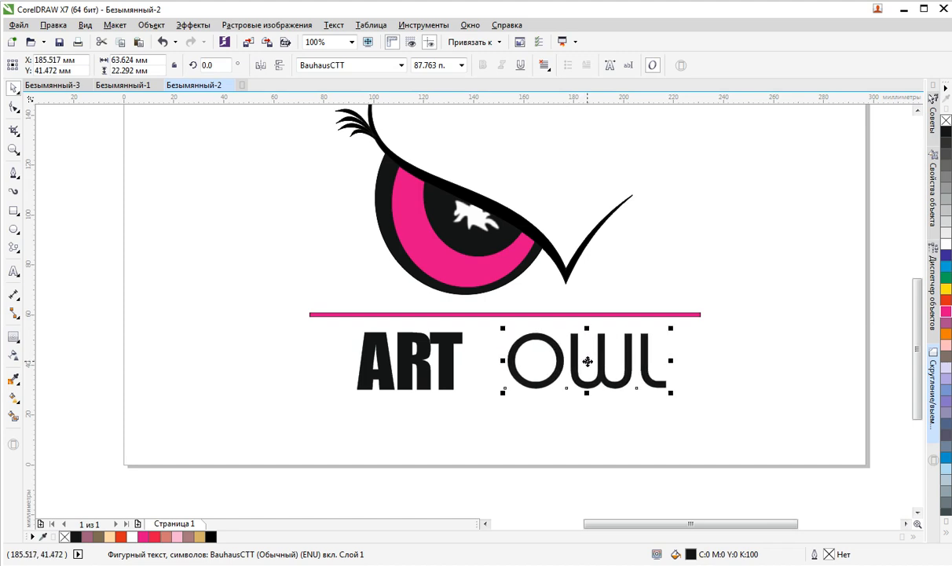
pyautogui.scroll(-1, 580, 363)
pyautogui.scroll(1, 579, 366)
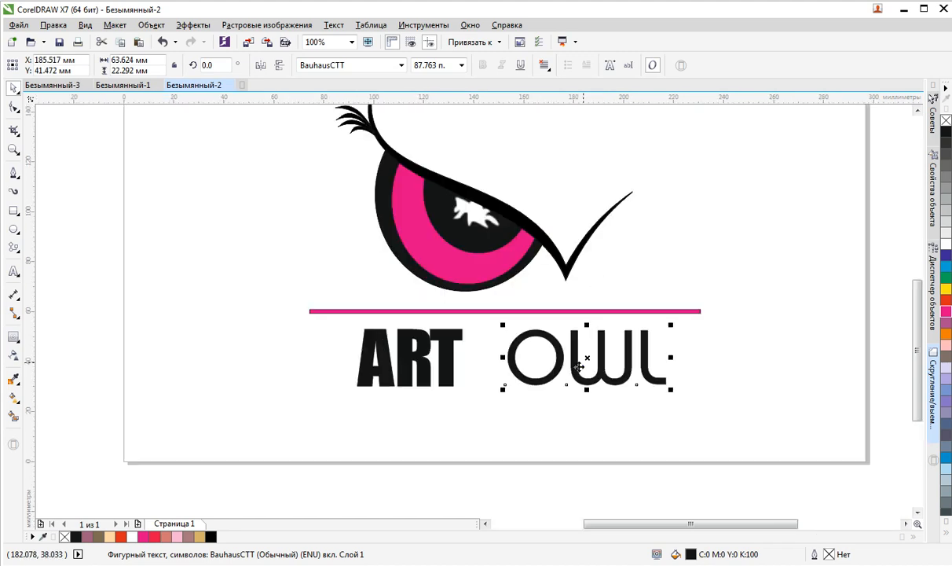
# Use Smart Fill to create separate shapes over the W of "OWL" and the R of "ART", and fill both magenta
pyautogui.scroll(1, 589, 372)
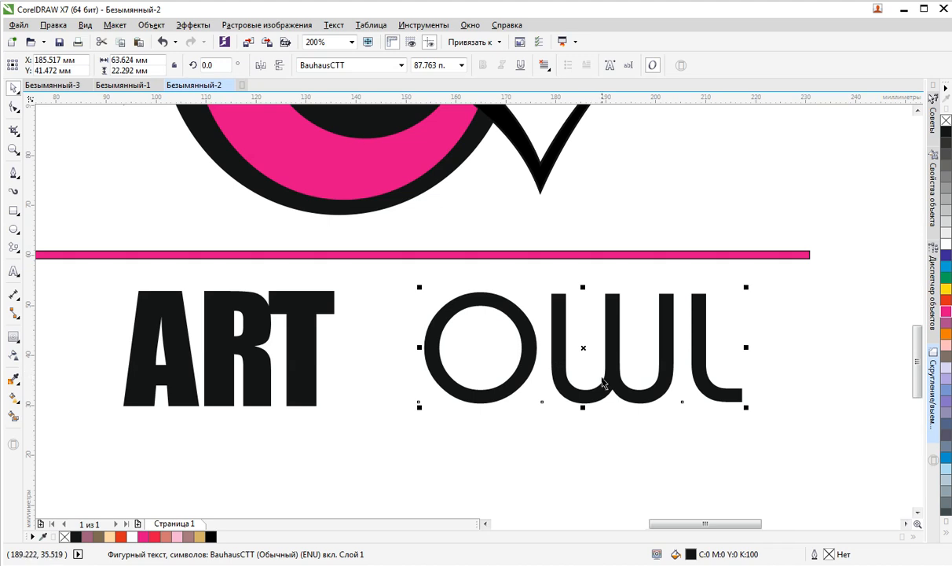
pyautogui.click(622, 380)
pyautogui.scroll(-1, 620, 380)
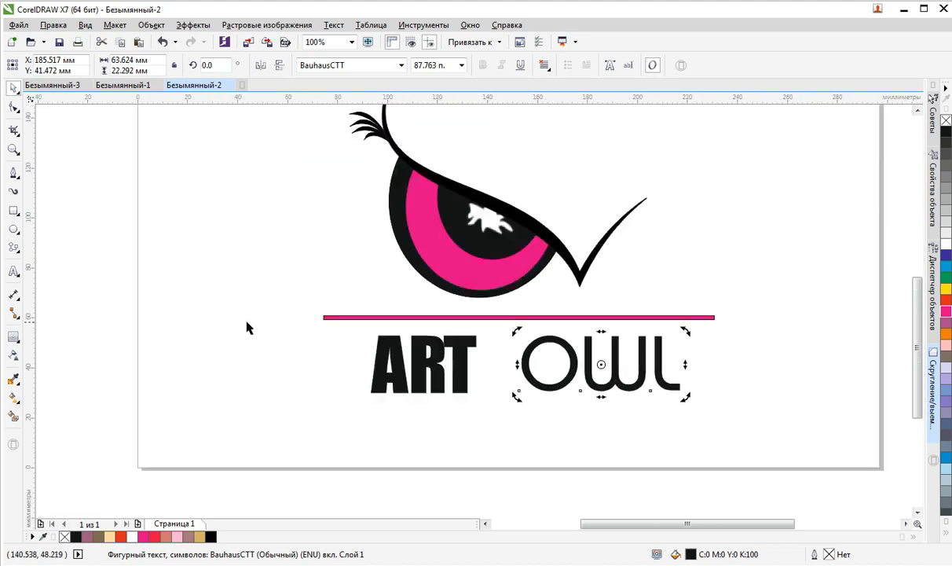
pyautogui.click(13, 417)
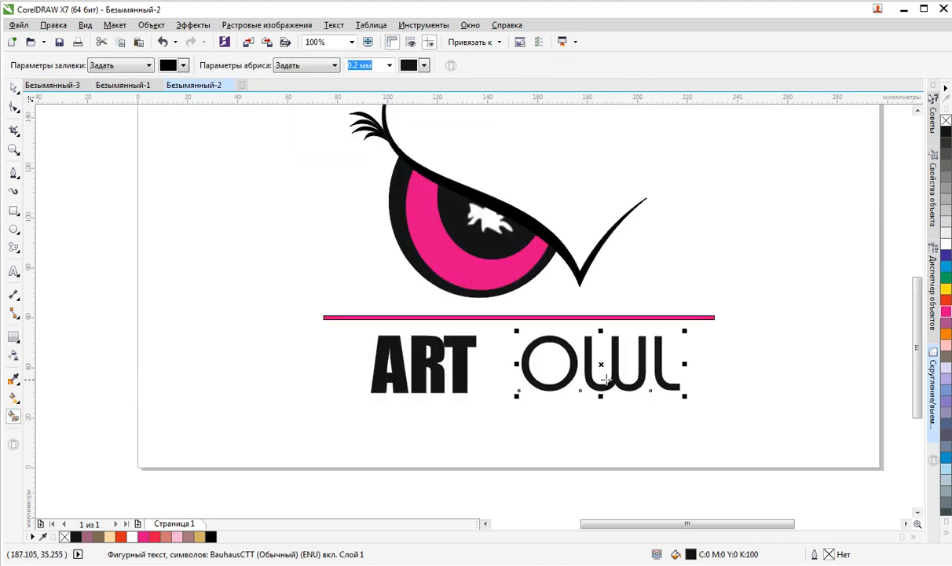
pyautogui.click(613, 380)
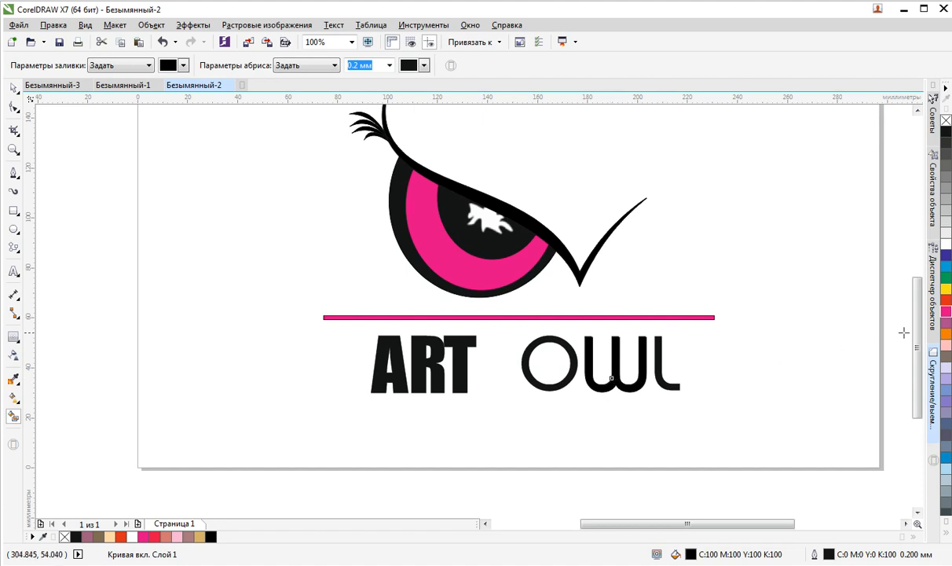
pyautogui.click(945, 313)
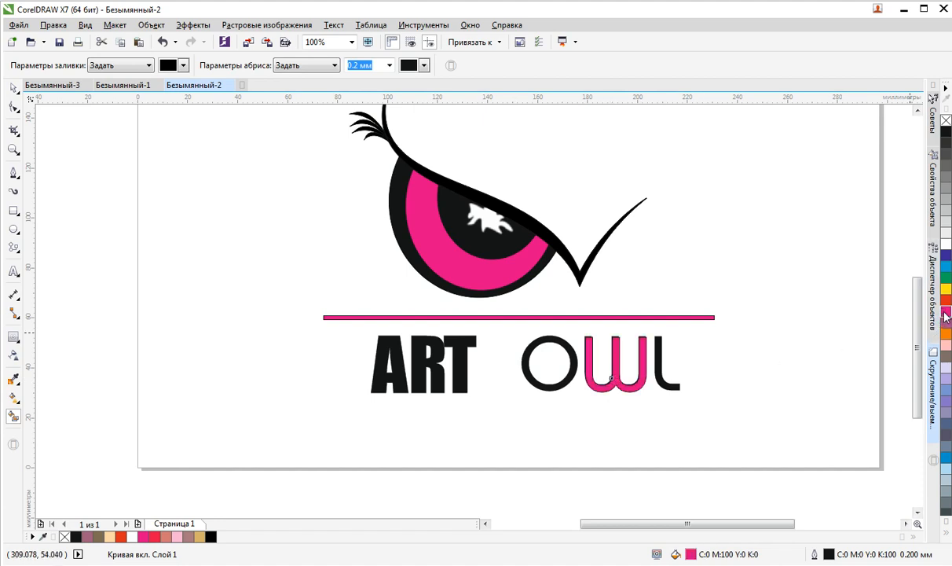
pyautogui.click(397, 363)
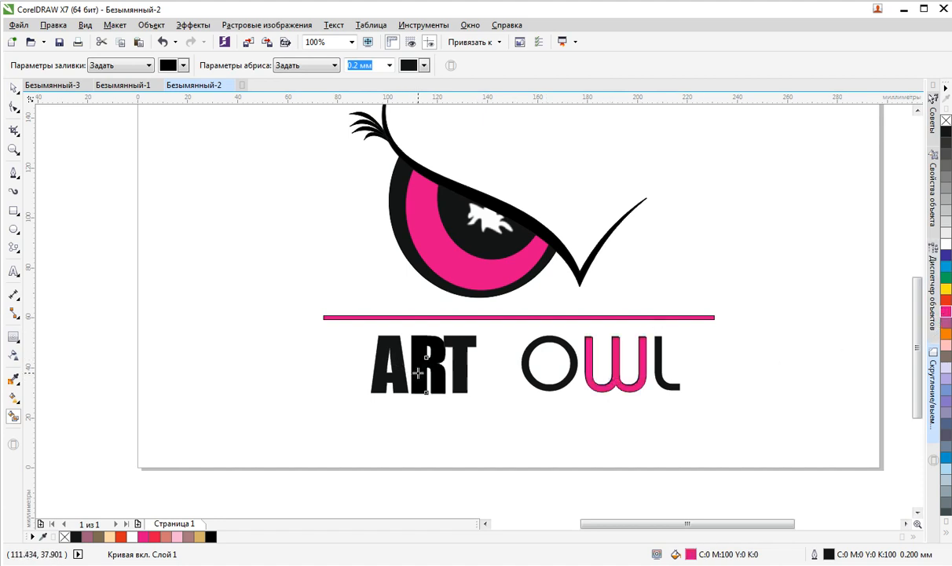
pyautogui.click(945, 313)
# Offset the magenta R slightly left of the black letter, with its centre at about X 115.5, Y 41.4 mm
pyautogui.scroll(1, 423, 378)
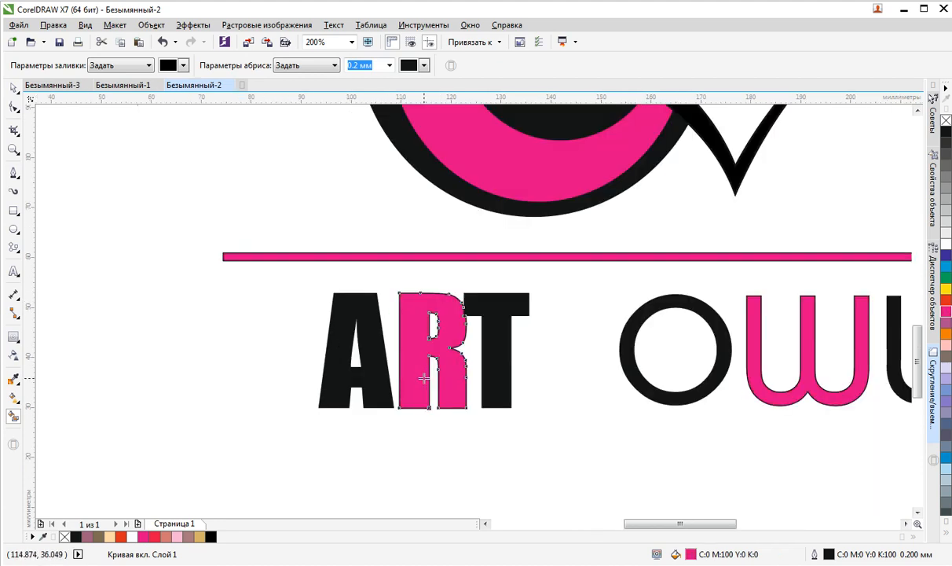
pyautogui.scroll(1, 423, 357)
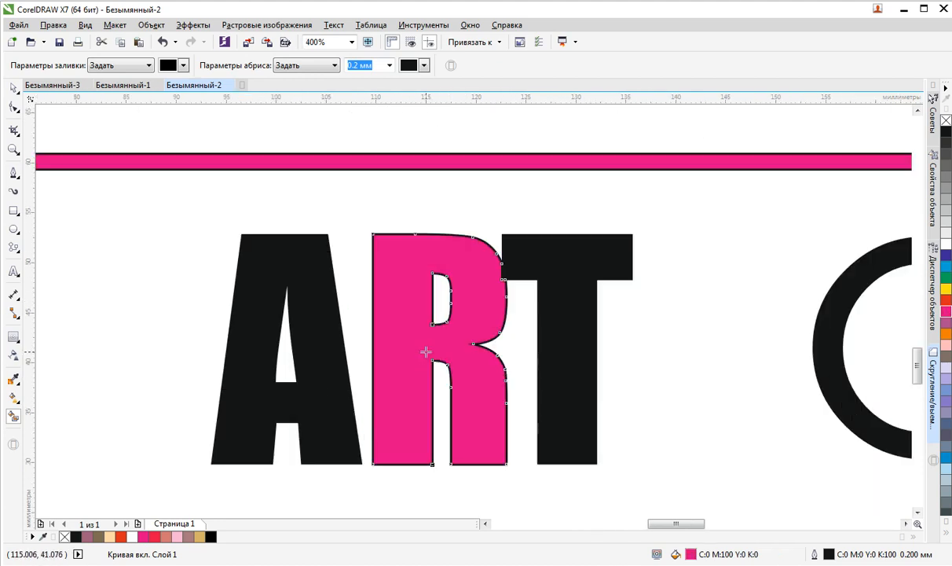
pyautogui.click(11, 89)
pyautogui.moveTo(442, 346); pyautogui.dragTo(431, 348)
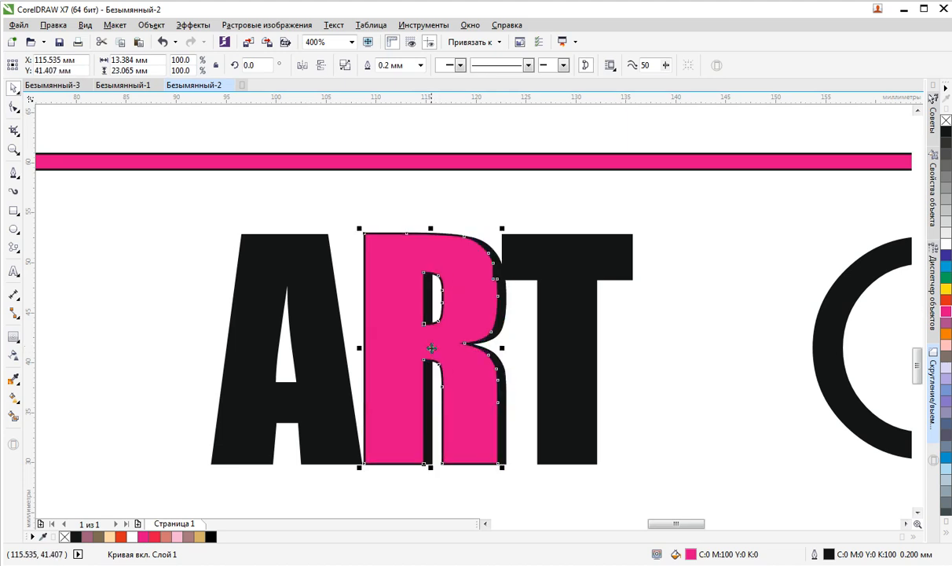
pyautogui.click(682, 386)
# Offset the magenta W slightly left of its black letter, with its centre at about X 190.4, Y 41.3 mm
pyautogui.scroll(-3, 672, 392)
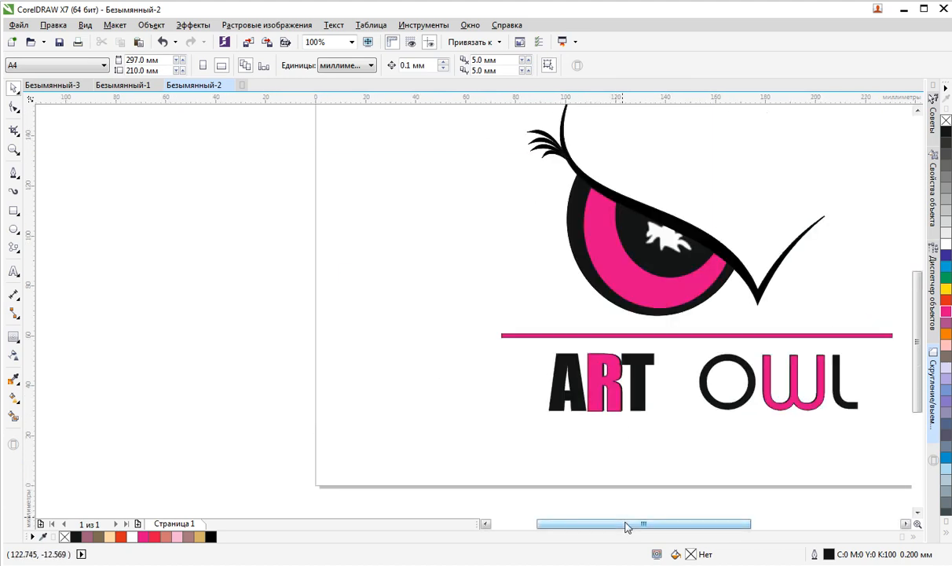
pyautogui.moveTo(627, 526); pyautogui.dragTo(665, 518)
pyautogui.scroll(3, 645, 423)
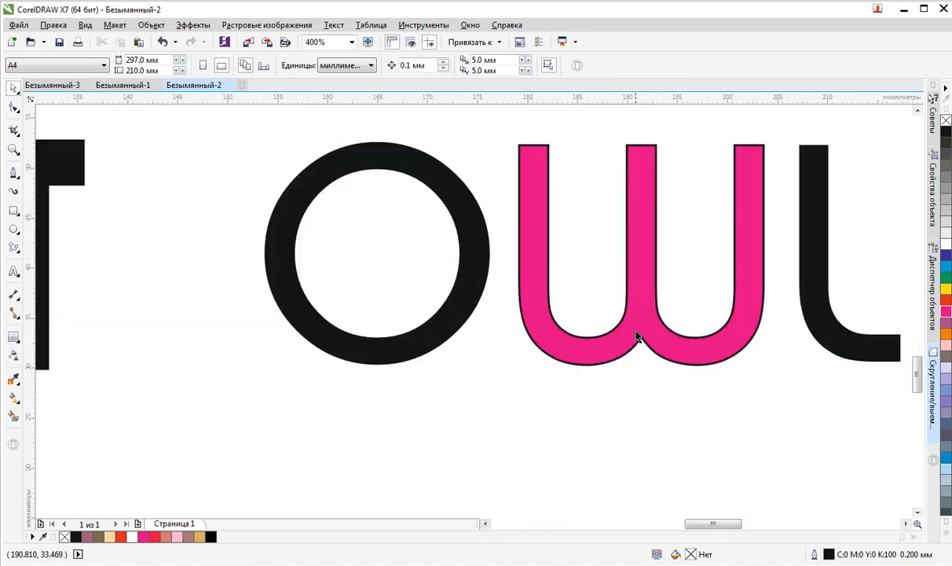
pyautogui.moveTo(638, 336); pyautogui.dragTo(623, 337)
pyautogui.scroll(-2, 655, 401)
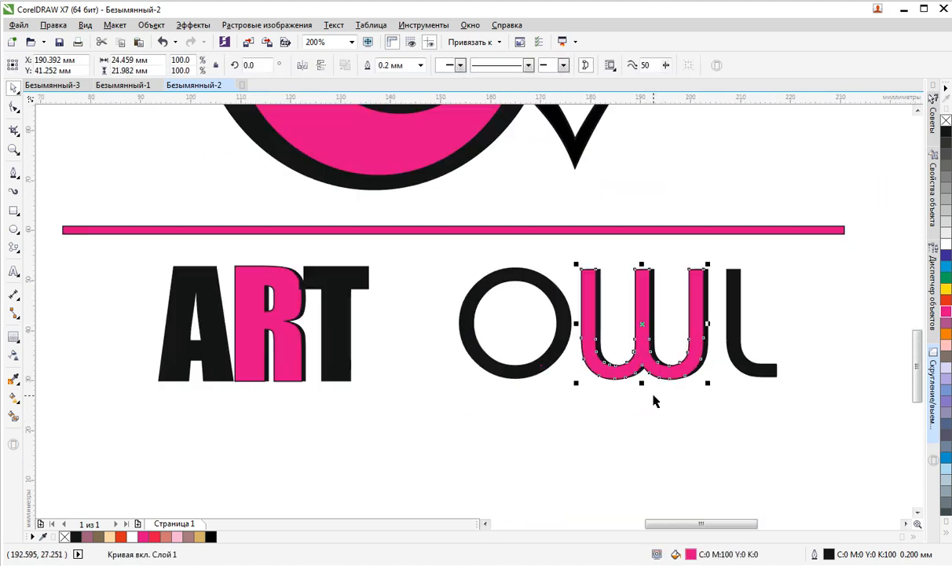
# Shift the magenta W further left to about X 189.2, Y 41.1 mm and the magenta R to about X 115.0, Y 41.5 mm
pyautogui.scroll(-1, 653, 401)
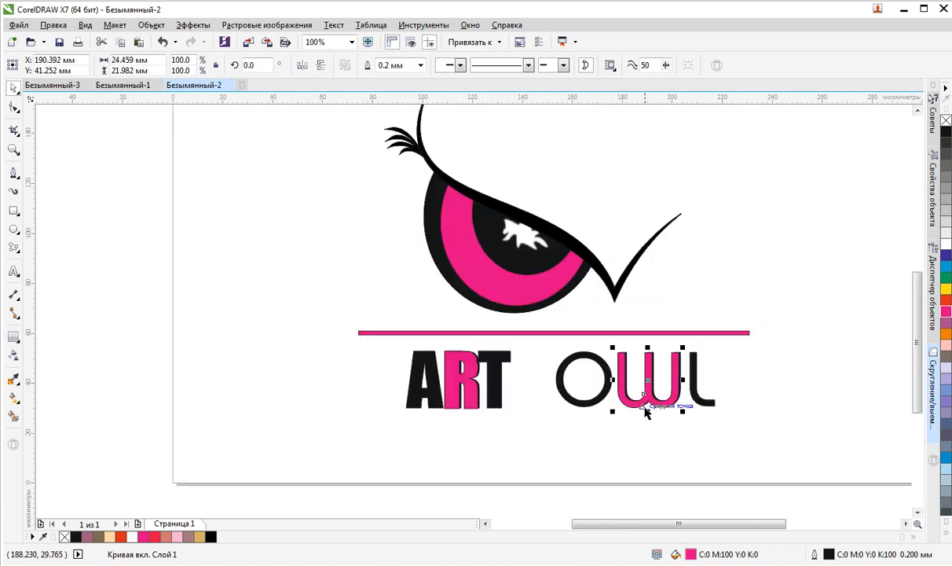
pyautogui.scroll(1, 649, 403)
pyautogui.moveTo(647, 390); pyautogui.dragTo(640, 390)
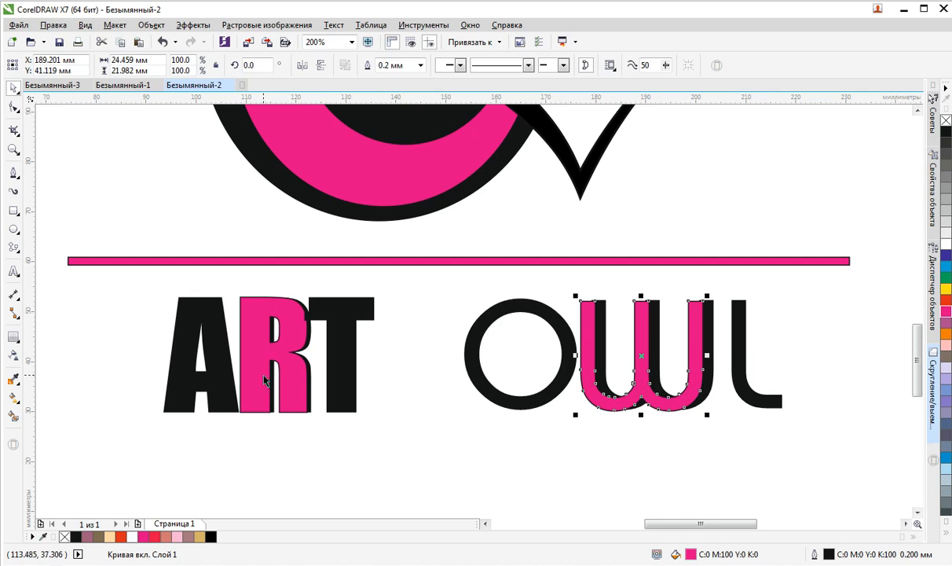
pyautogui.moveTo(265, 380); pyautogui.dragTo(262, 381)
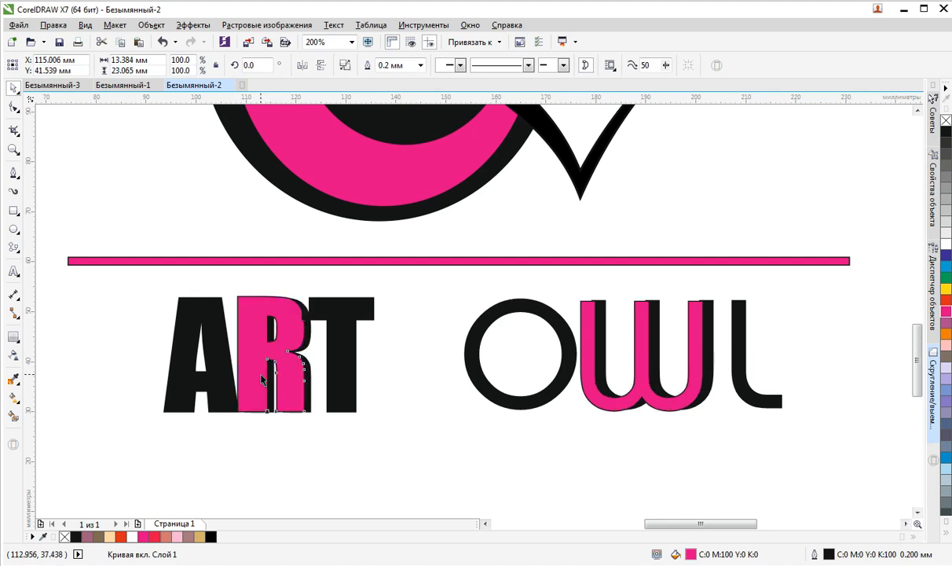
pyautogui.click(434, 453)
# Select the whole logo and move it up the page so its centre is at about X 153.8, Y 106.8 mm
pyautogui.scroll(-1, 436, 453)
pyautogui.scroll(-1, 470, 458)
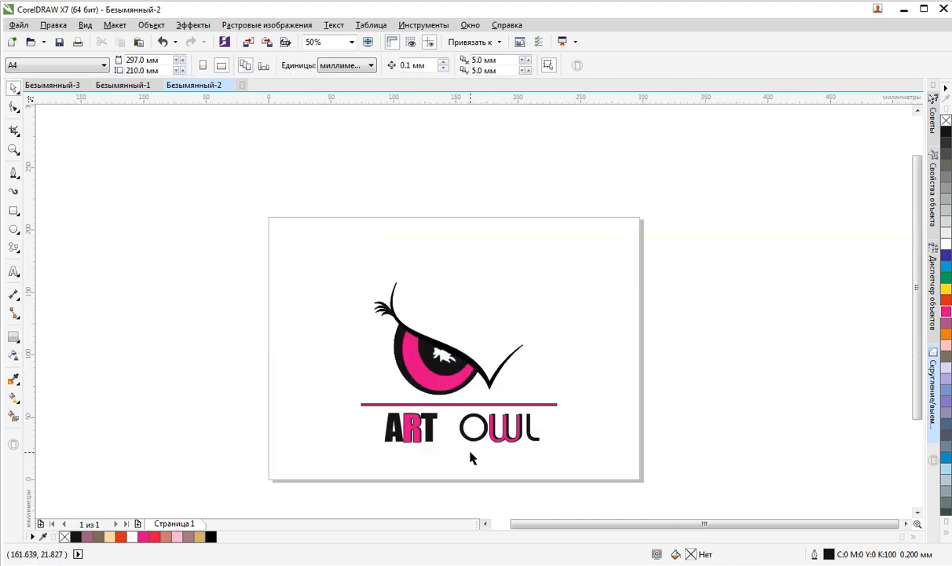
pyautogui.moveTo(298, 243); pyautogui.dragTo(589, 487)
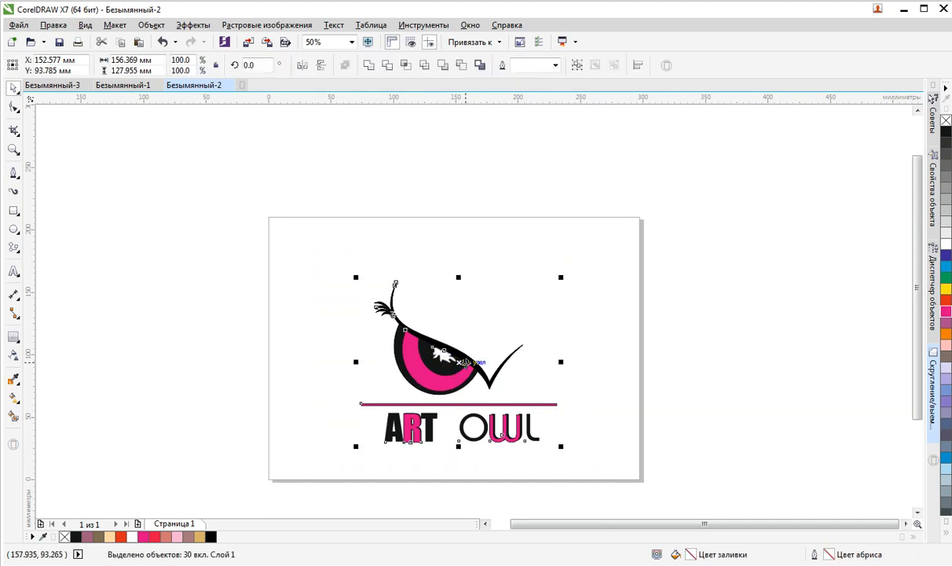
pyautogui.moveTo(437, 356); pyautogui.dragTo(460, 345)
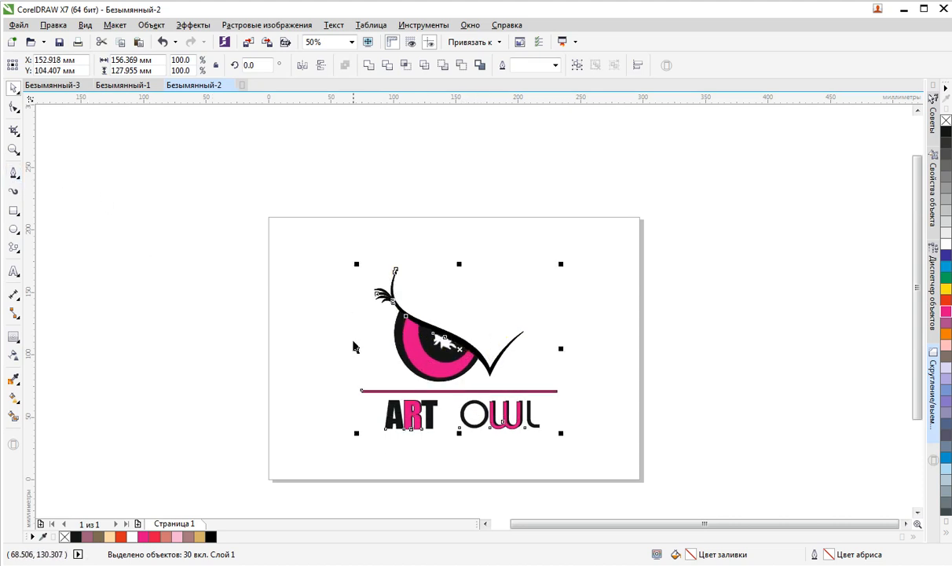
pyautogui.click(445, 336)
pyautogui.moveTo(445, 336); pyautogui.dragTo(446, 333)
pyautogui.click(312, 335)
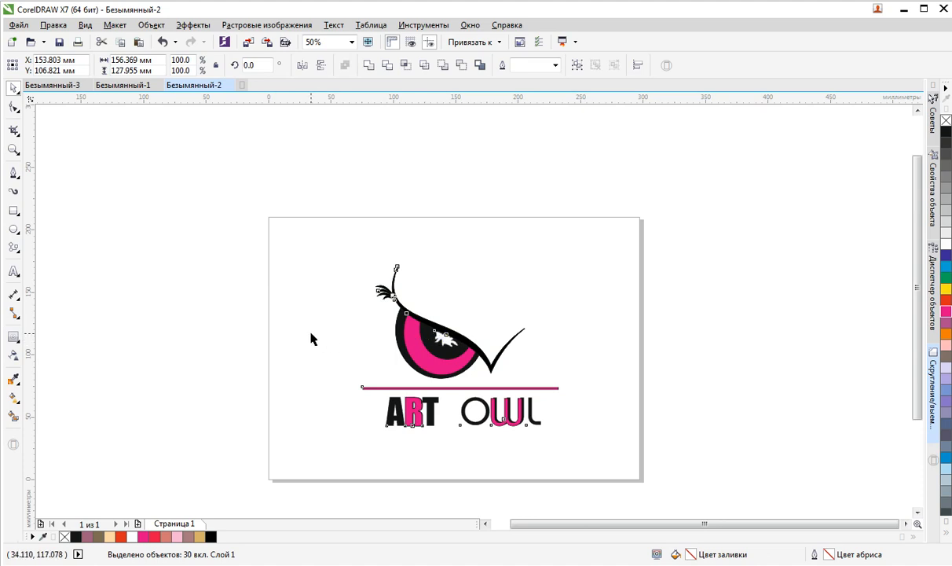
# Draw a rectangle about 296 × 212 mm covering the page and fill it with muted purple C40 M40 Y0 K20
pyautogui.click(12, 209)
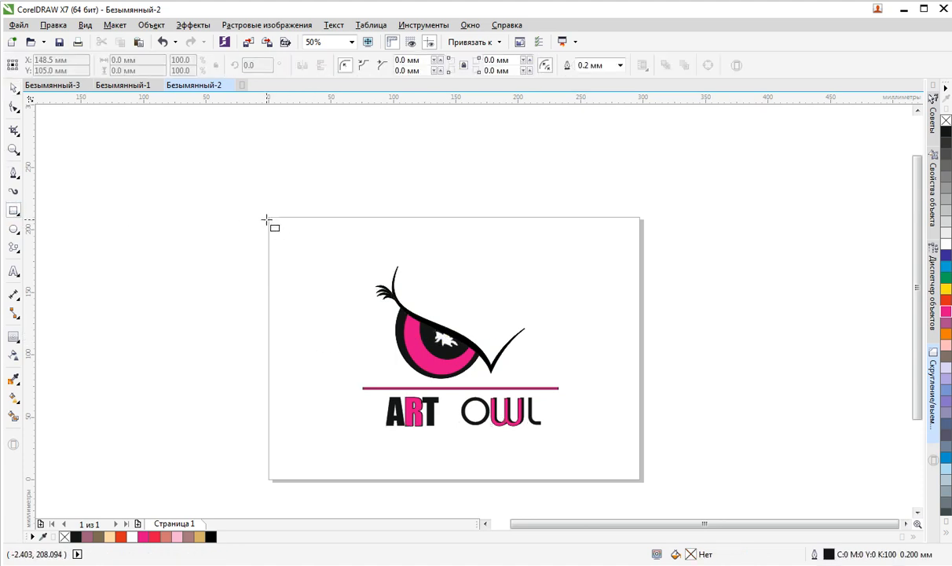
pyautogui.moveTo(268, 216)
pyautogui.mouseDown()
pyautogui.moveTo(644, 486)
pyautogui.moveTo(639, 480)
pyautogui.mouseUp()
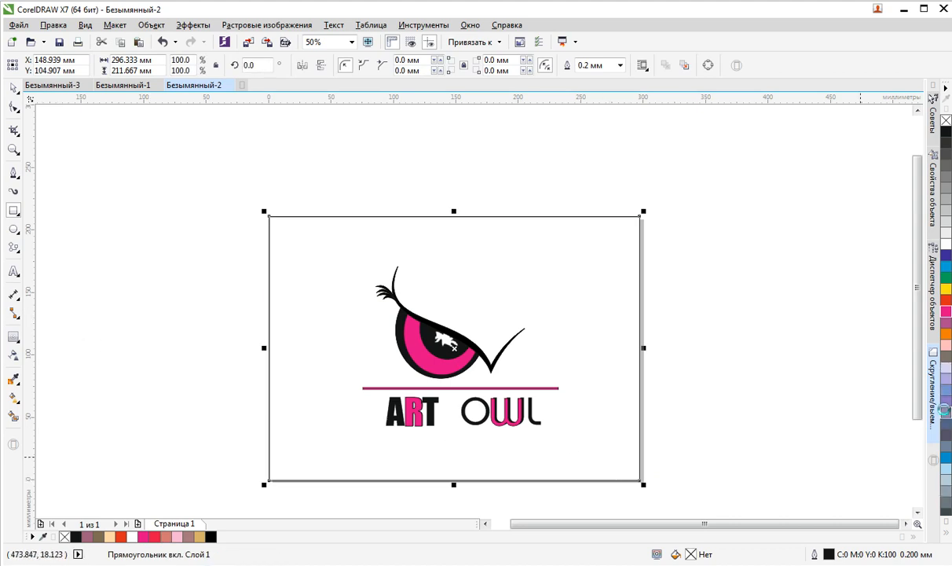
pyautogui.click(945, 409)
# Send the page-sized rectangle behind the logo artwork
pyautogui.rightClick(436, 301)
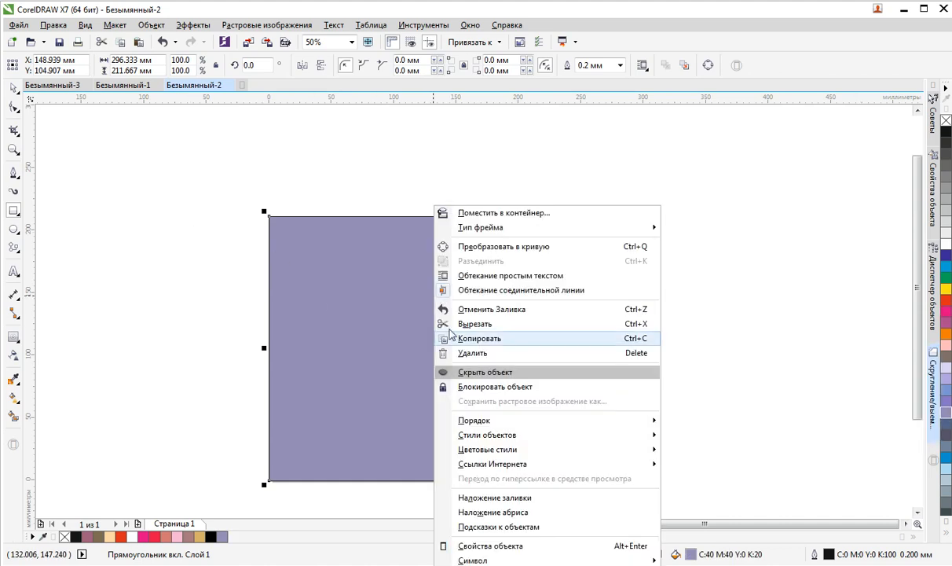
pyautogui.moveTo(566, 424)
pyautogui.click(684, 434)
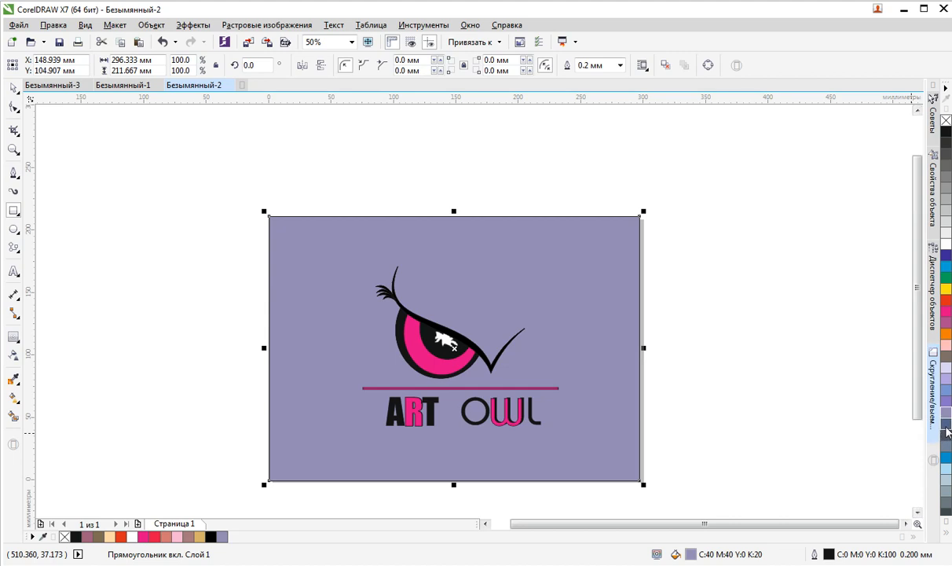
# Try purple, red, yellow, magenta, green and white fills on the background rectangle
pyautogui.click(947, 425)
pyautogui.click(946, 381)
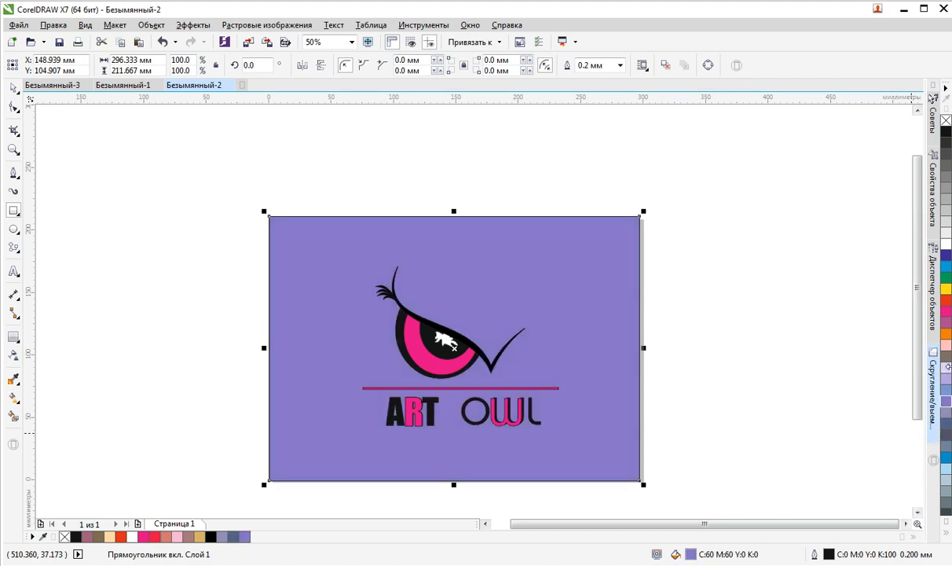
pyautogui.click(946, 301)
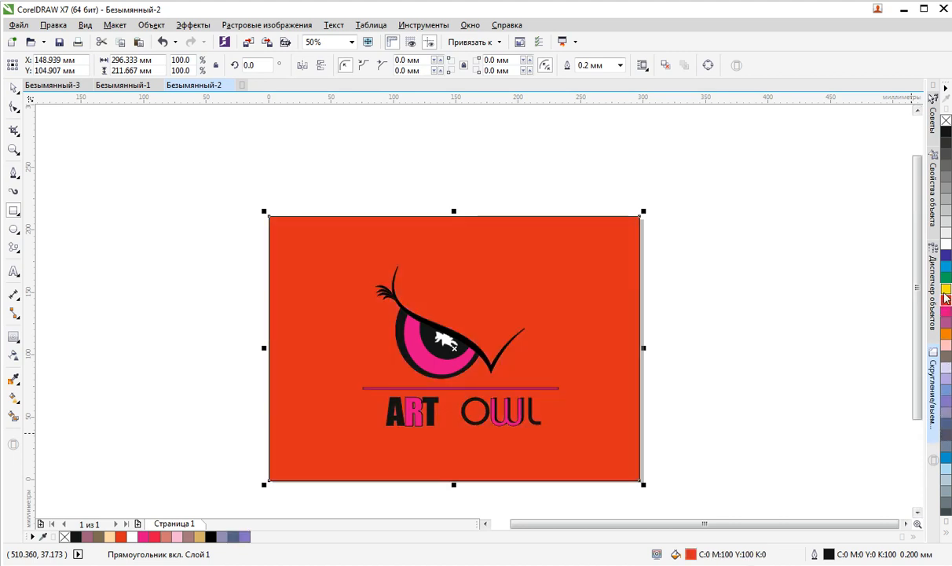
pyautogui.click(945, 289)
pyautogui.click(945, 312)
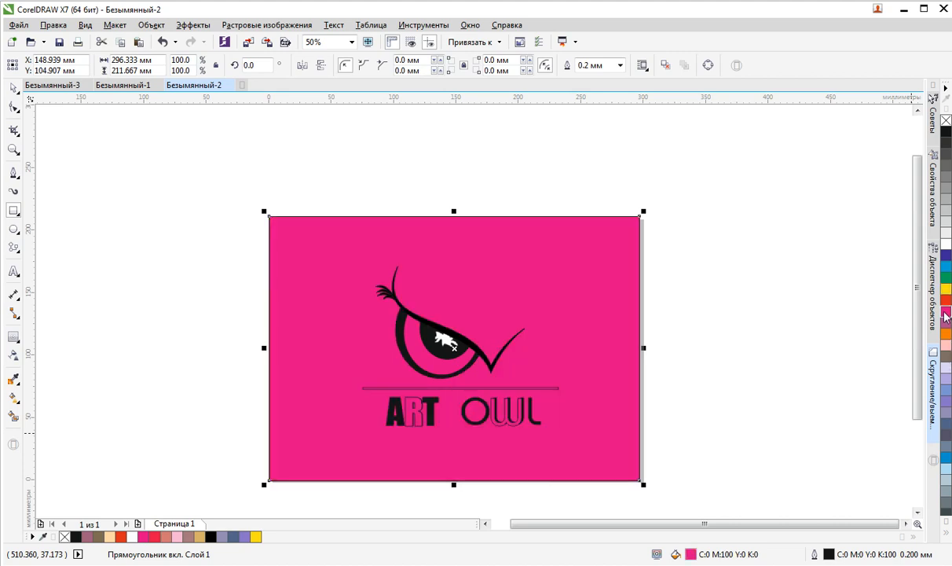
pyautogui.click(945, 278)
pyautogui.click(945, 244)
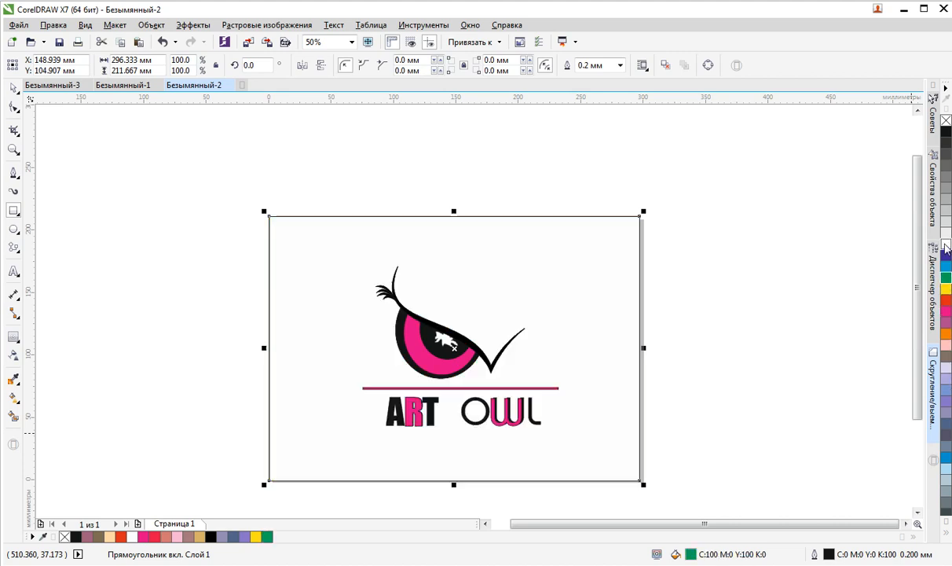
# Try pale pink, lavender, muted purple, dark slate and grey-blue fills on the background rectangle
pyautogui.click(945, 345)
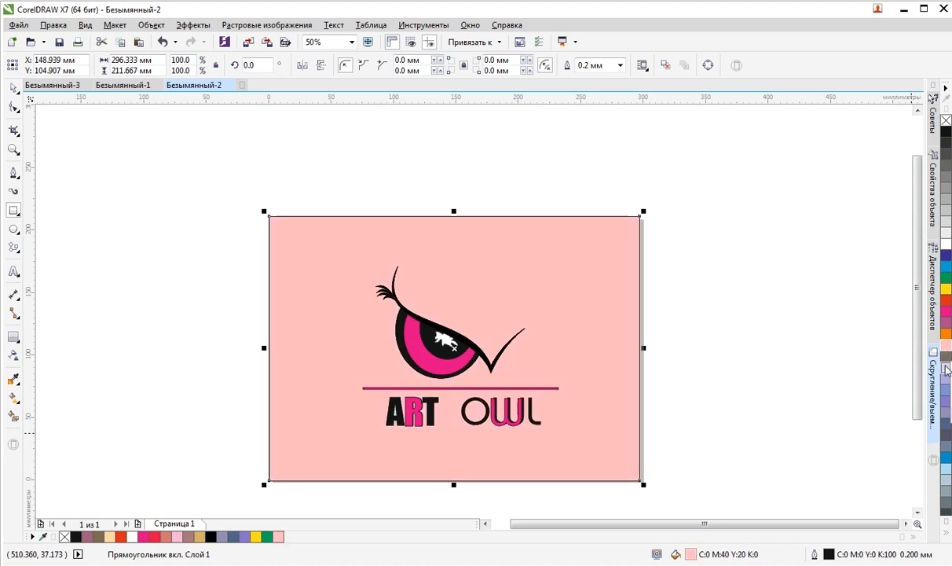
pyautogui.click(946, 367)
pyautogui.click(946, 419)
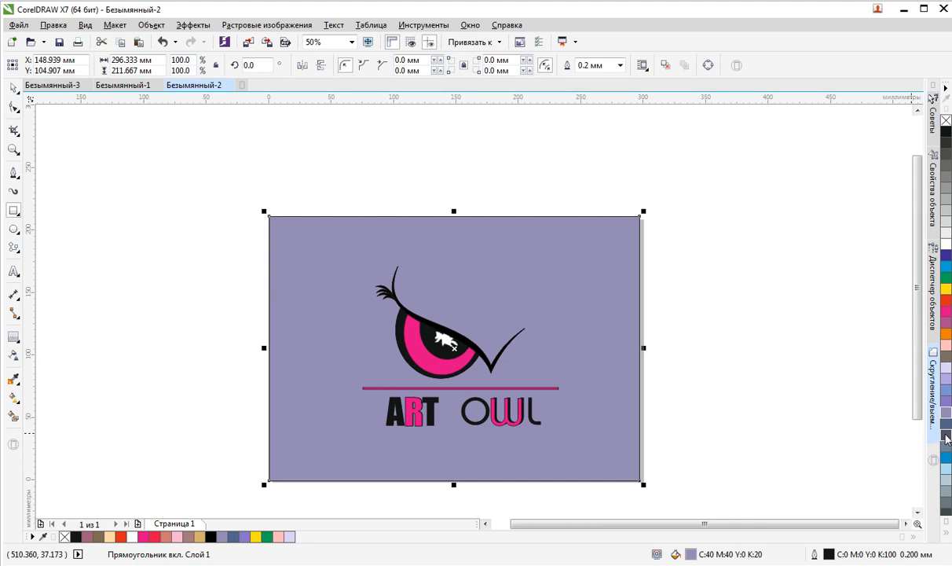
pyautogui.click(945, 434)
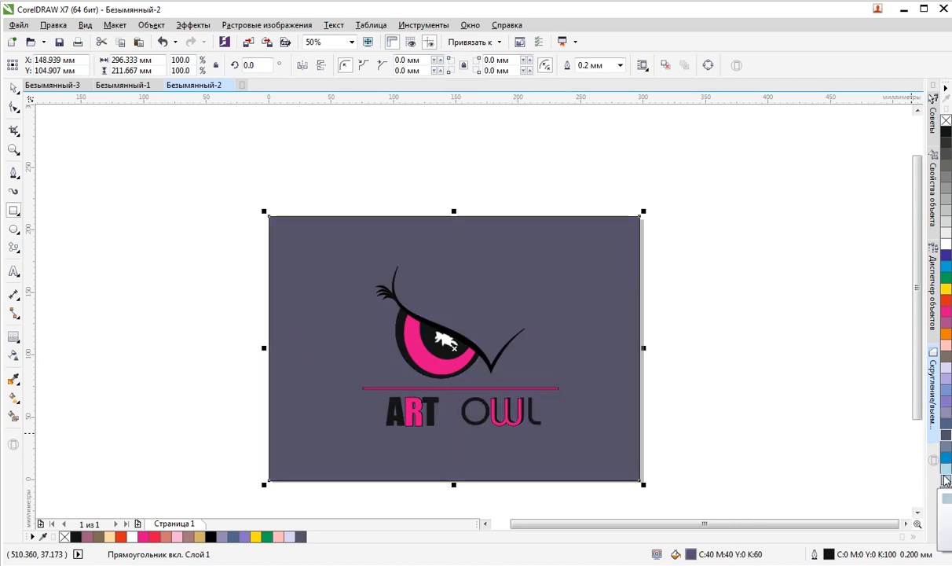
pyautogui.click(947, 433)
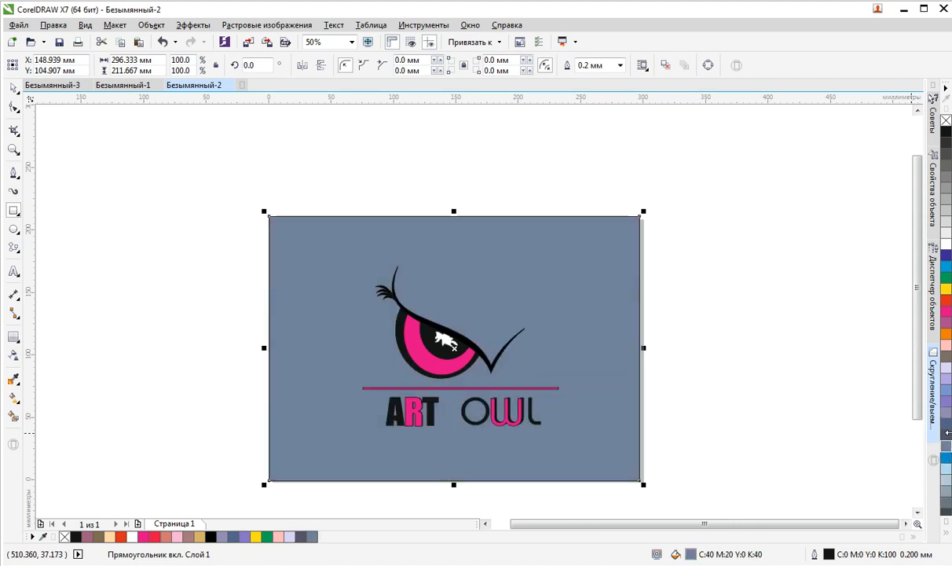
pyautogui.click(946, 440)
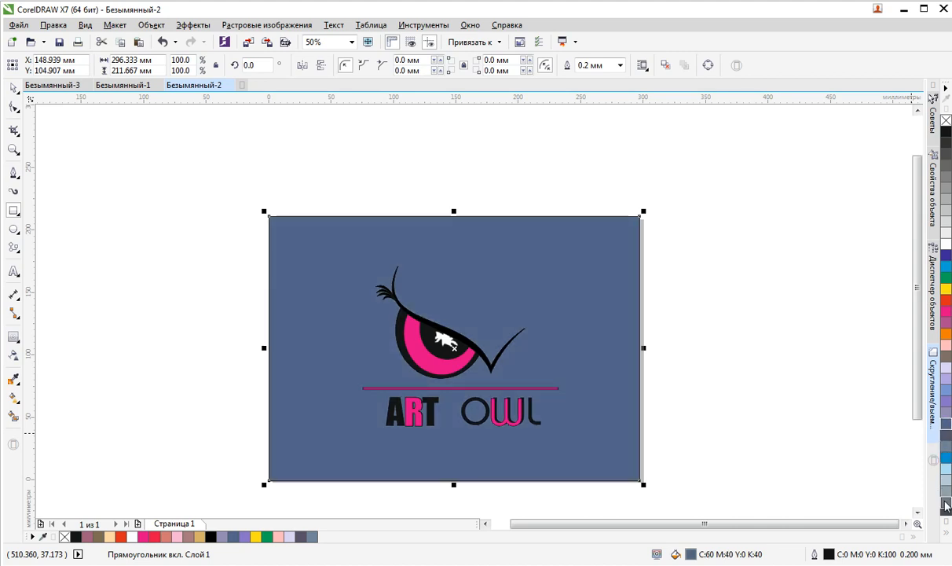
# Fill the background rectangle with blue-grey C20 M0 Y0 K60 and deselect it
pyautogui.click(946, 504)
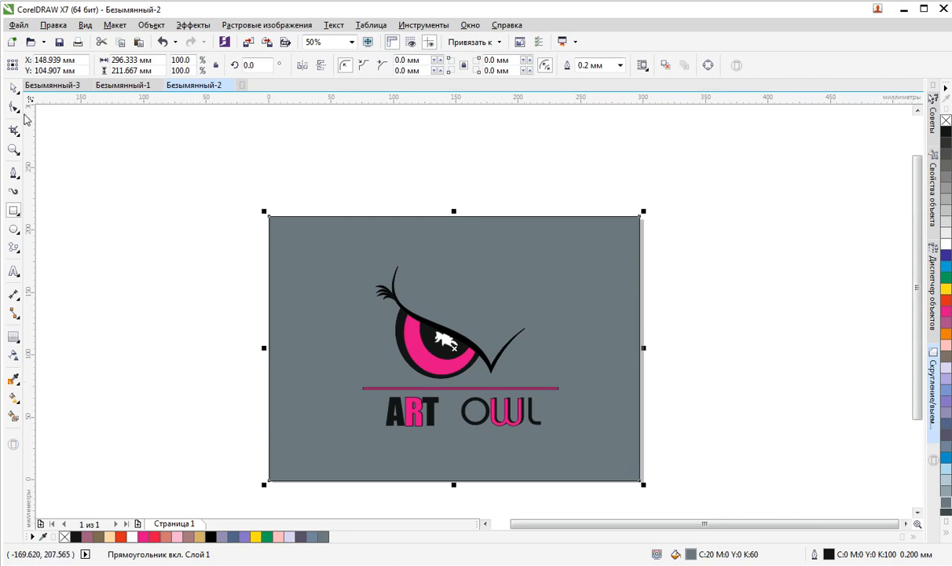
pyautogui.click(164, 340)
pyautogui.scroll(-1, 209, 415)
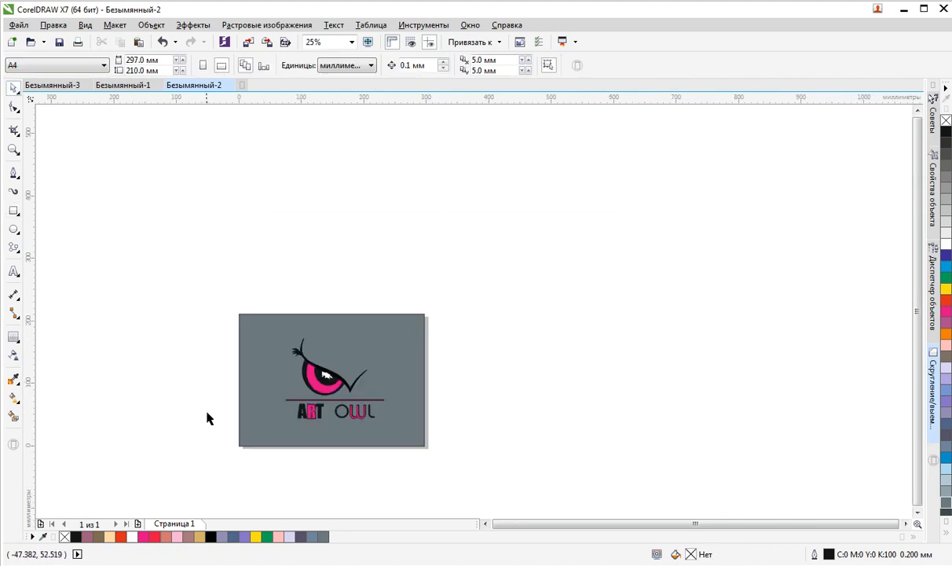
pyautogui.scroll(1, 206, 417)
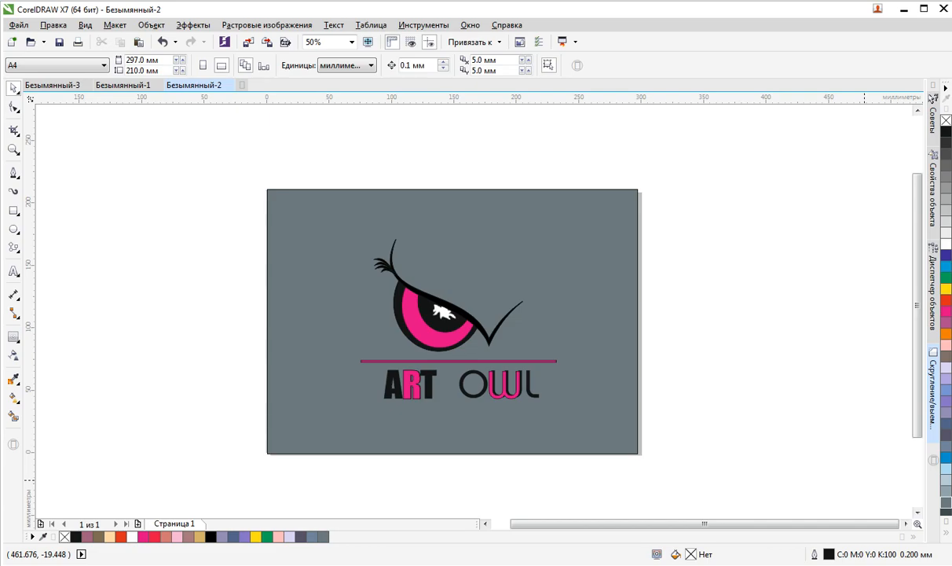